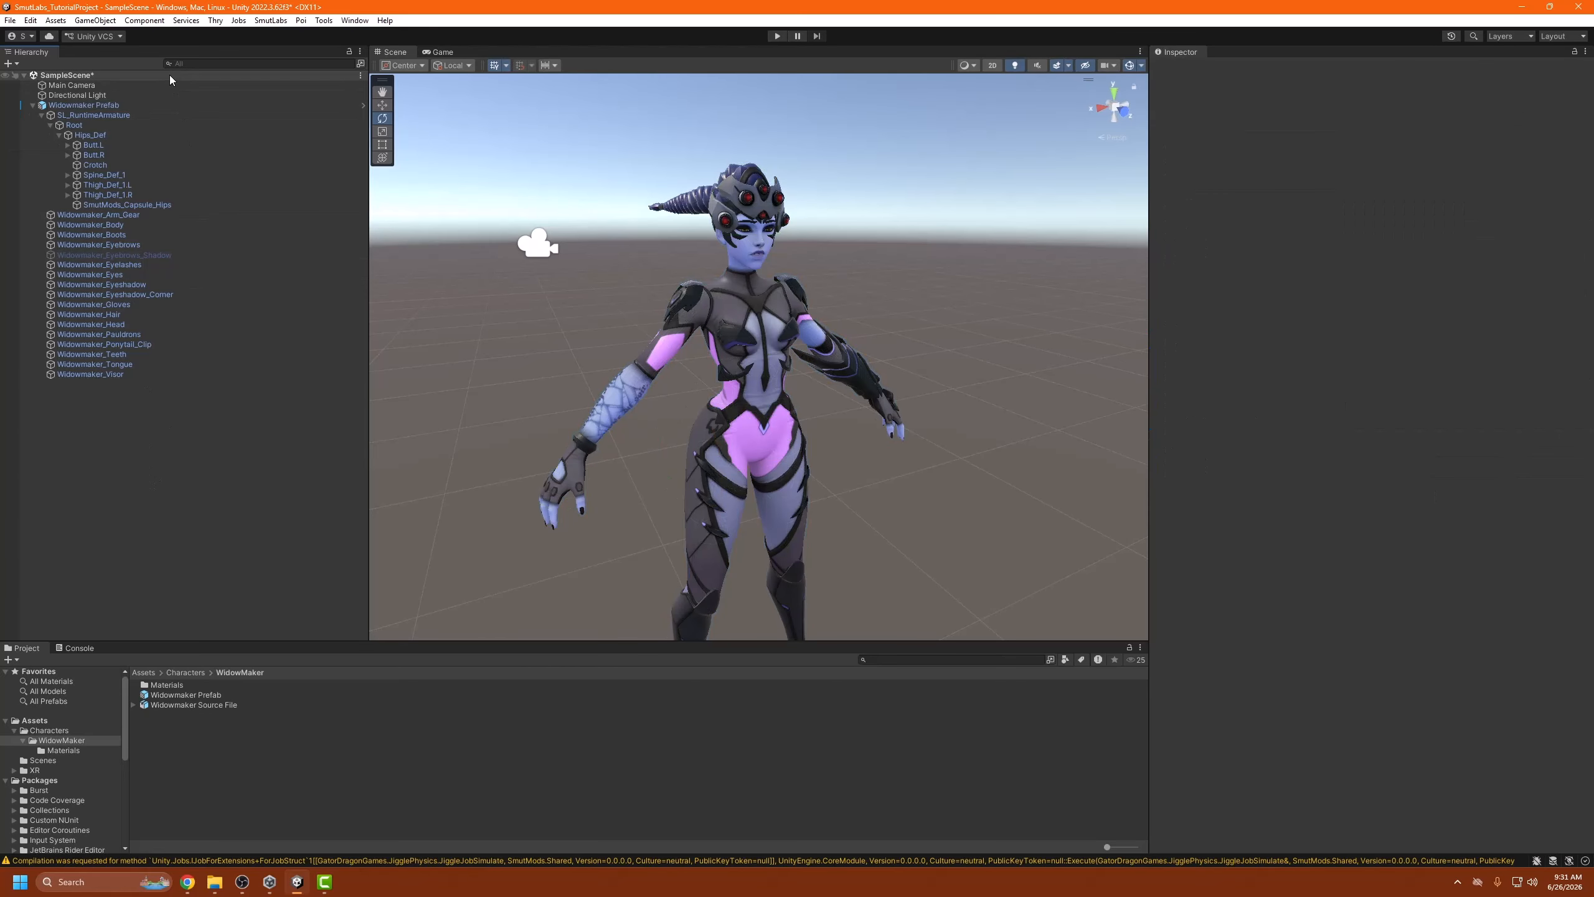
Delete the Widowmaker Prefab instance from SampleScene and open the Widowmaker Prefab asset for editing.
{"action": "left_click", "coordinate": [148, 104]}
{"action": "key", "text": "Delete"}
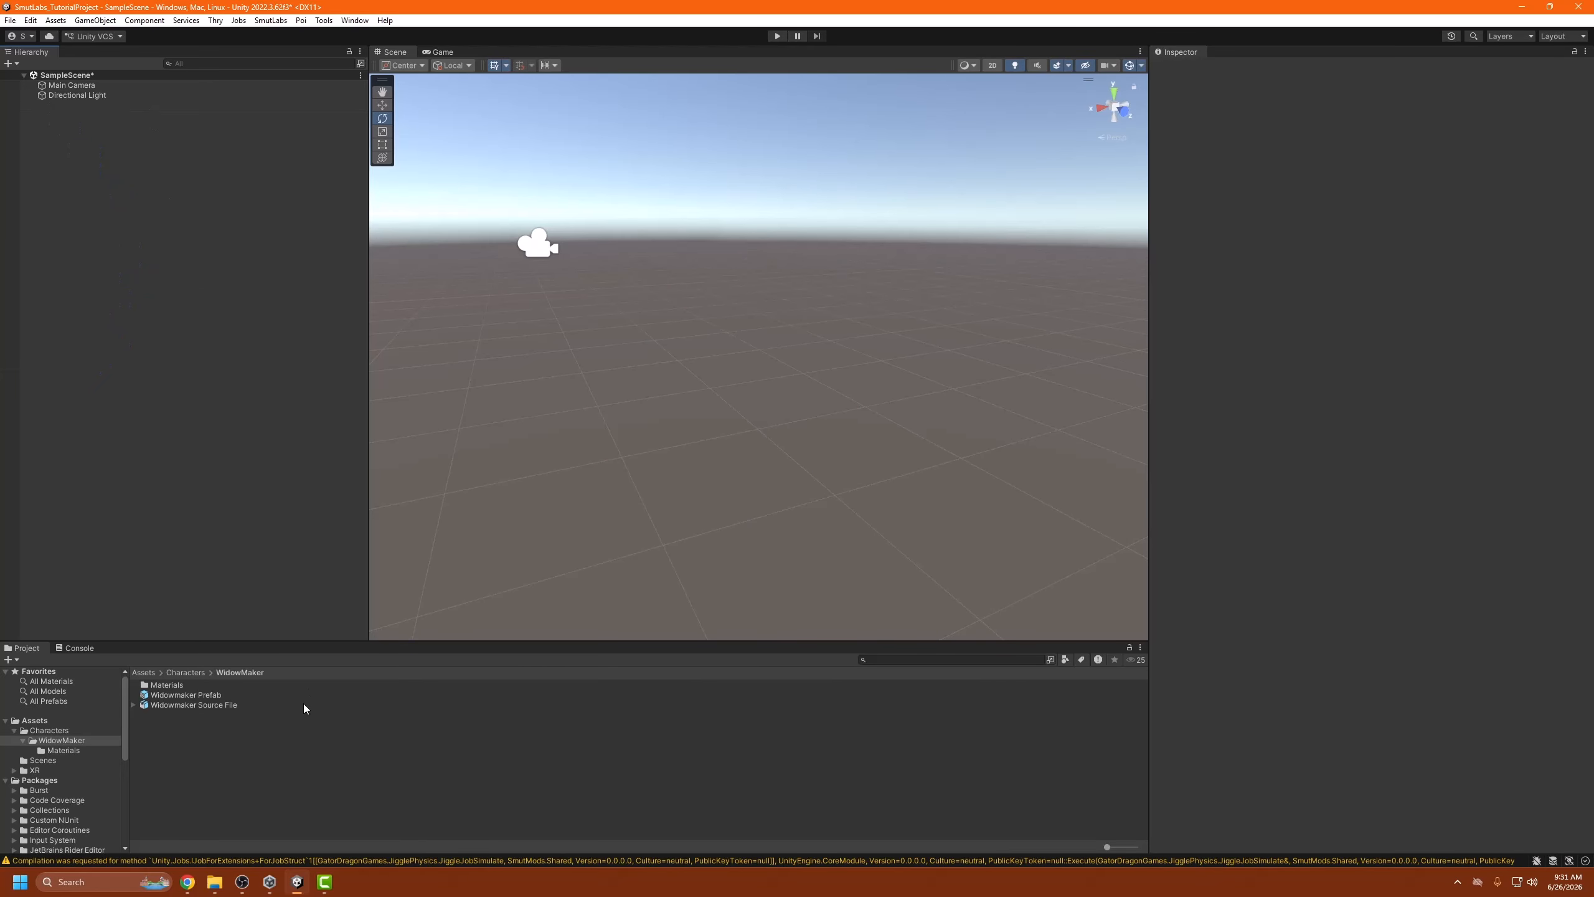
{"action": "double_click", "coordinate": [208, 695]}
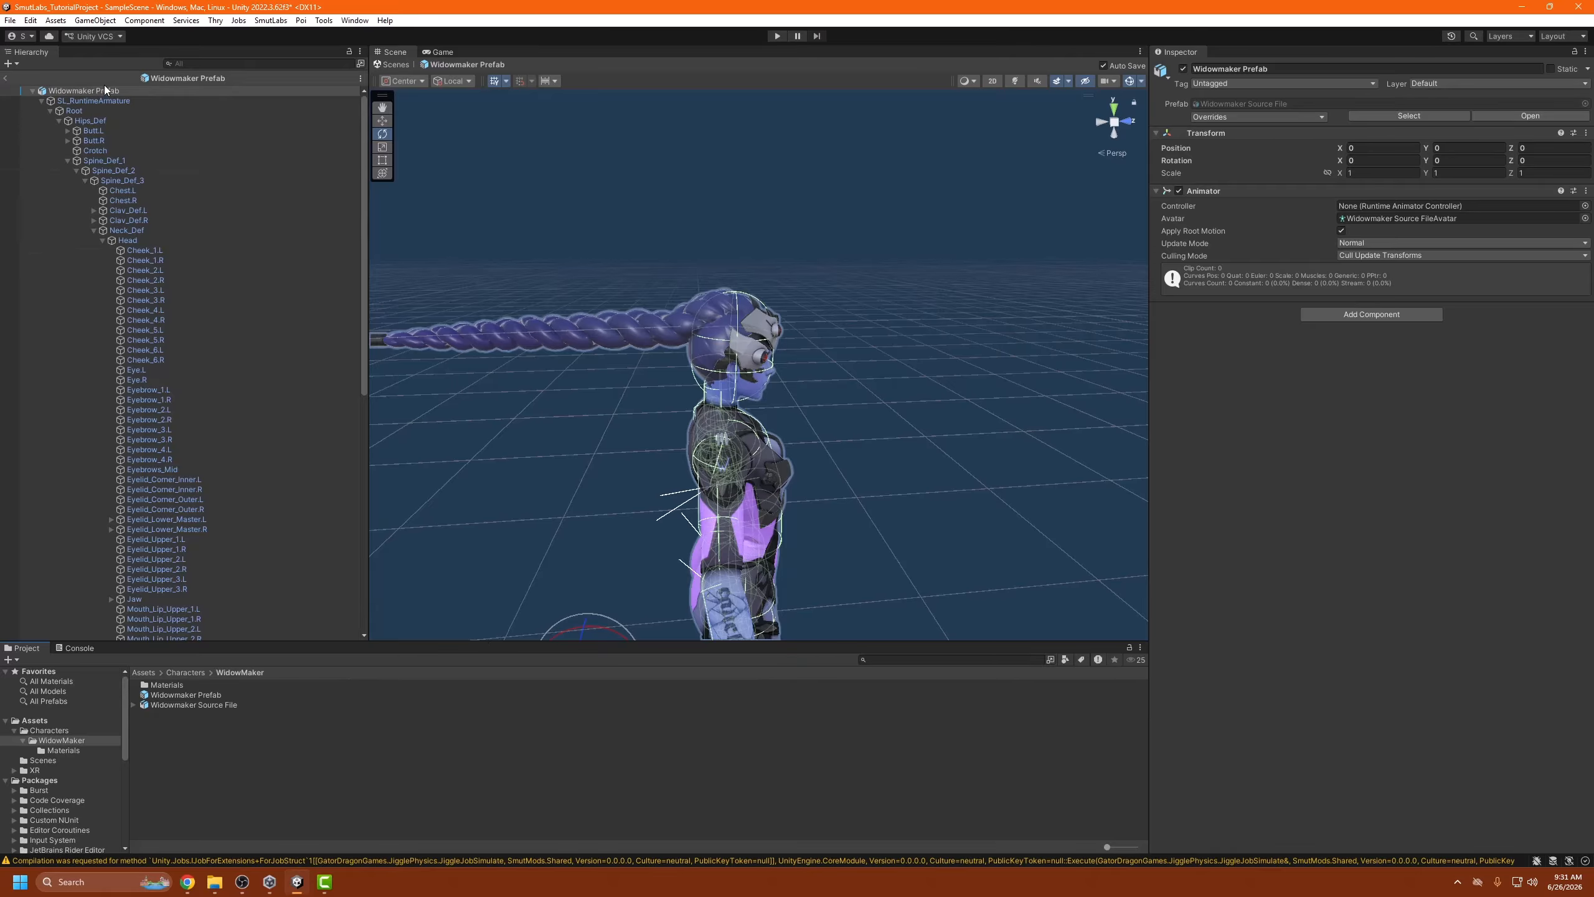
Run the SMUT LABS Prepare Character command on the root object of the Widowmaker Prefab.
{"action": "right_click", "coordinate": [125, 93]}
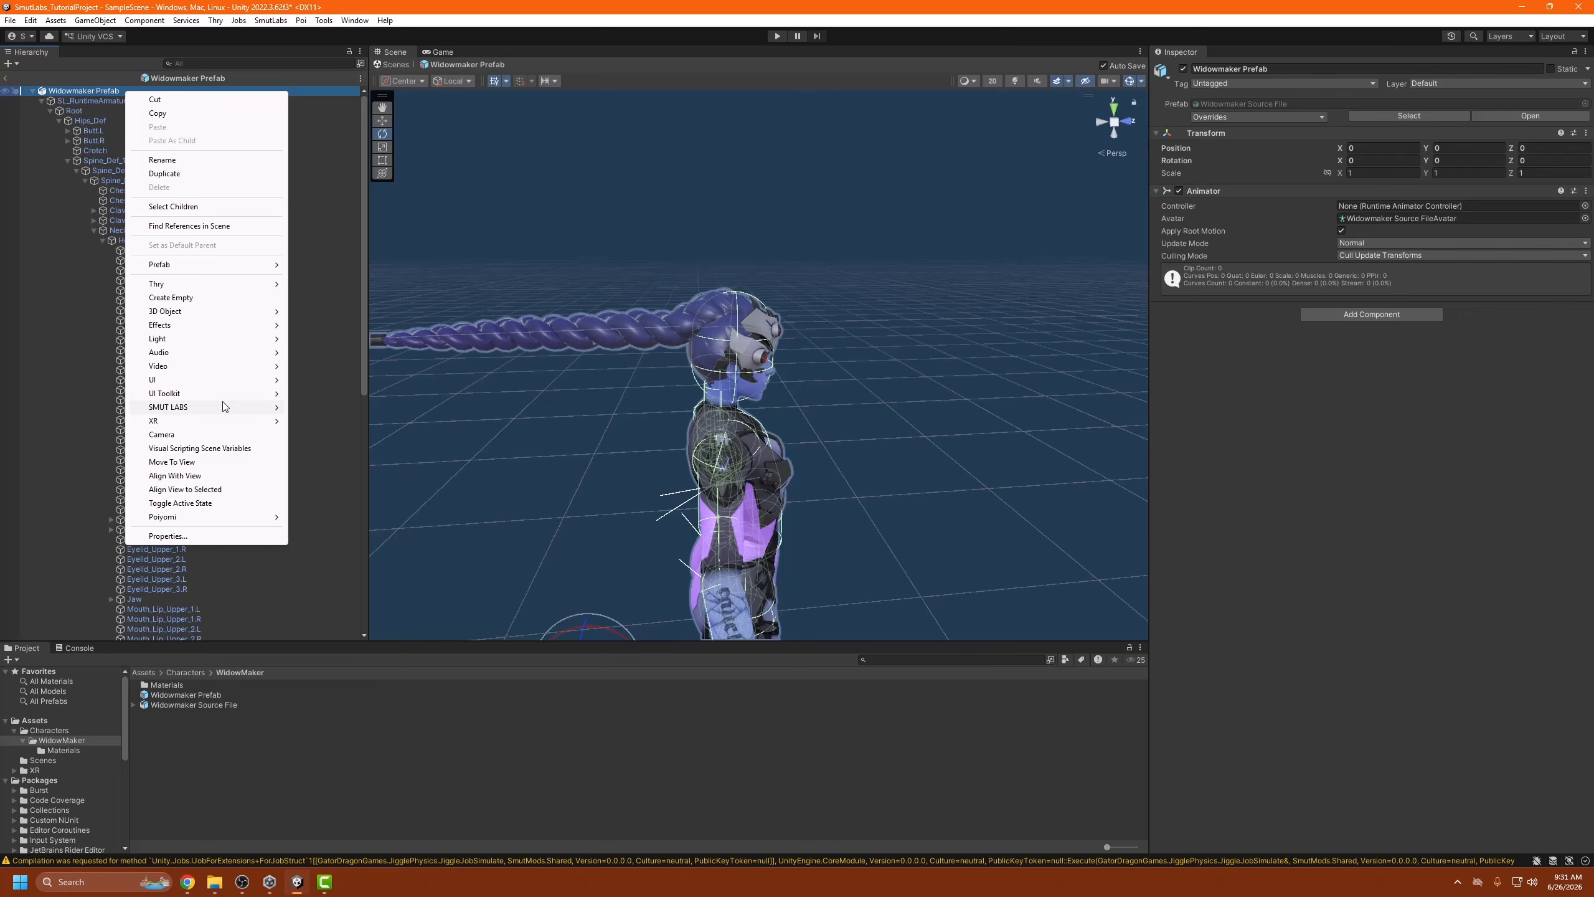
{"action": "mouse_move", "coordinate": [223, 407]}
{"action": "left_click", "coordinate": [356, 426]}
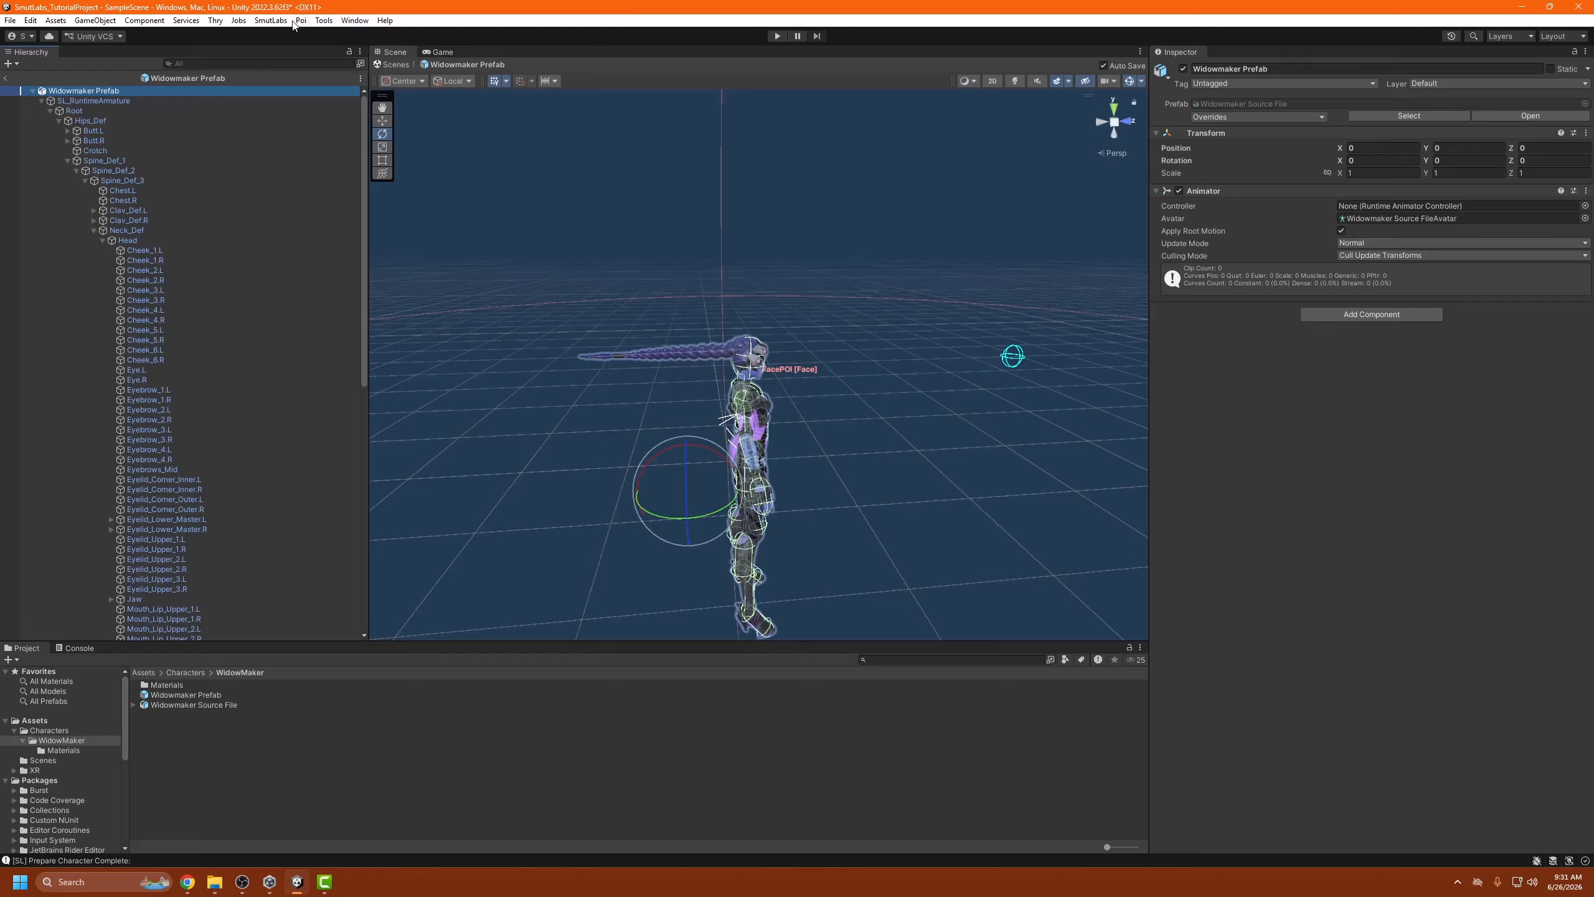
Open the SmutLabs Content Wizard and dock it beside the Inspector.
{"action": "left_click", "coordinate": [271, 20]}
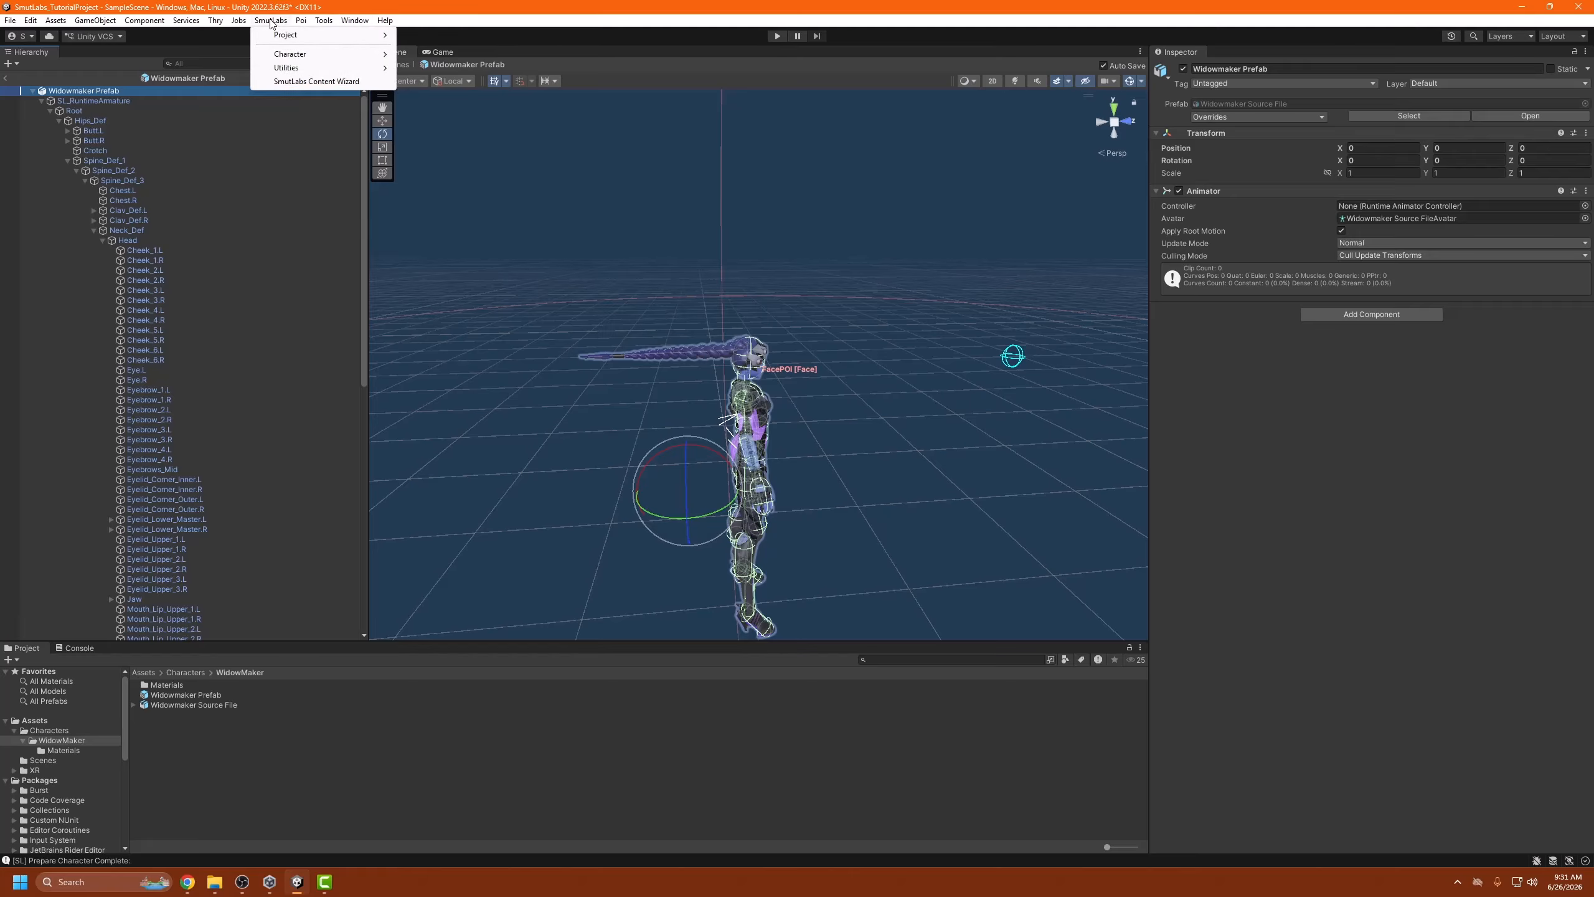
{"action": "left_click", "coordinate": [331, 82]}
{"action": "left_click_drag", "start_coordinate": [333, 85], "coordinate": [1263, 55]}
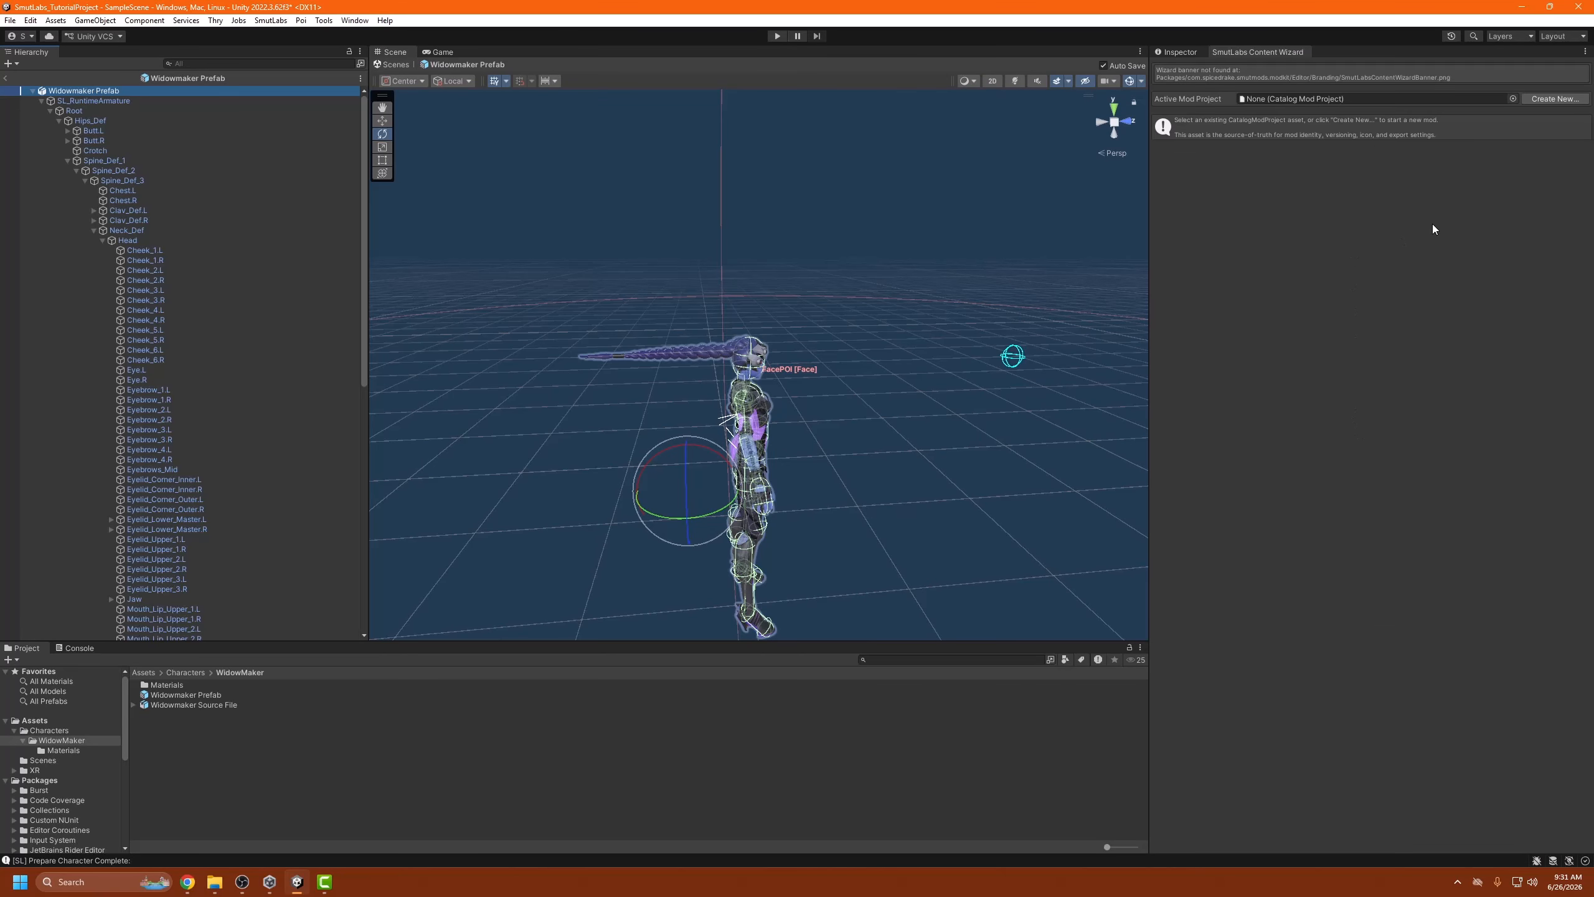
Create a Character catalog mod with the ID author_widowmaker and save its project asset as author_widowmaker_CatalogModProject in Assets.
{"action": "left_click", "coordinate": [1555, 99]}
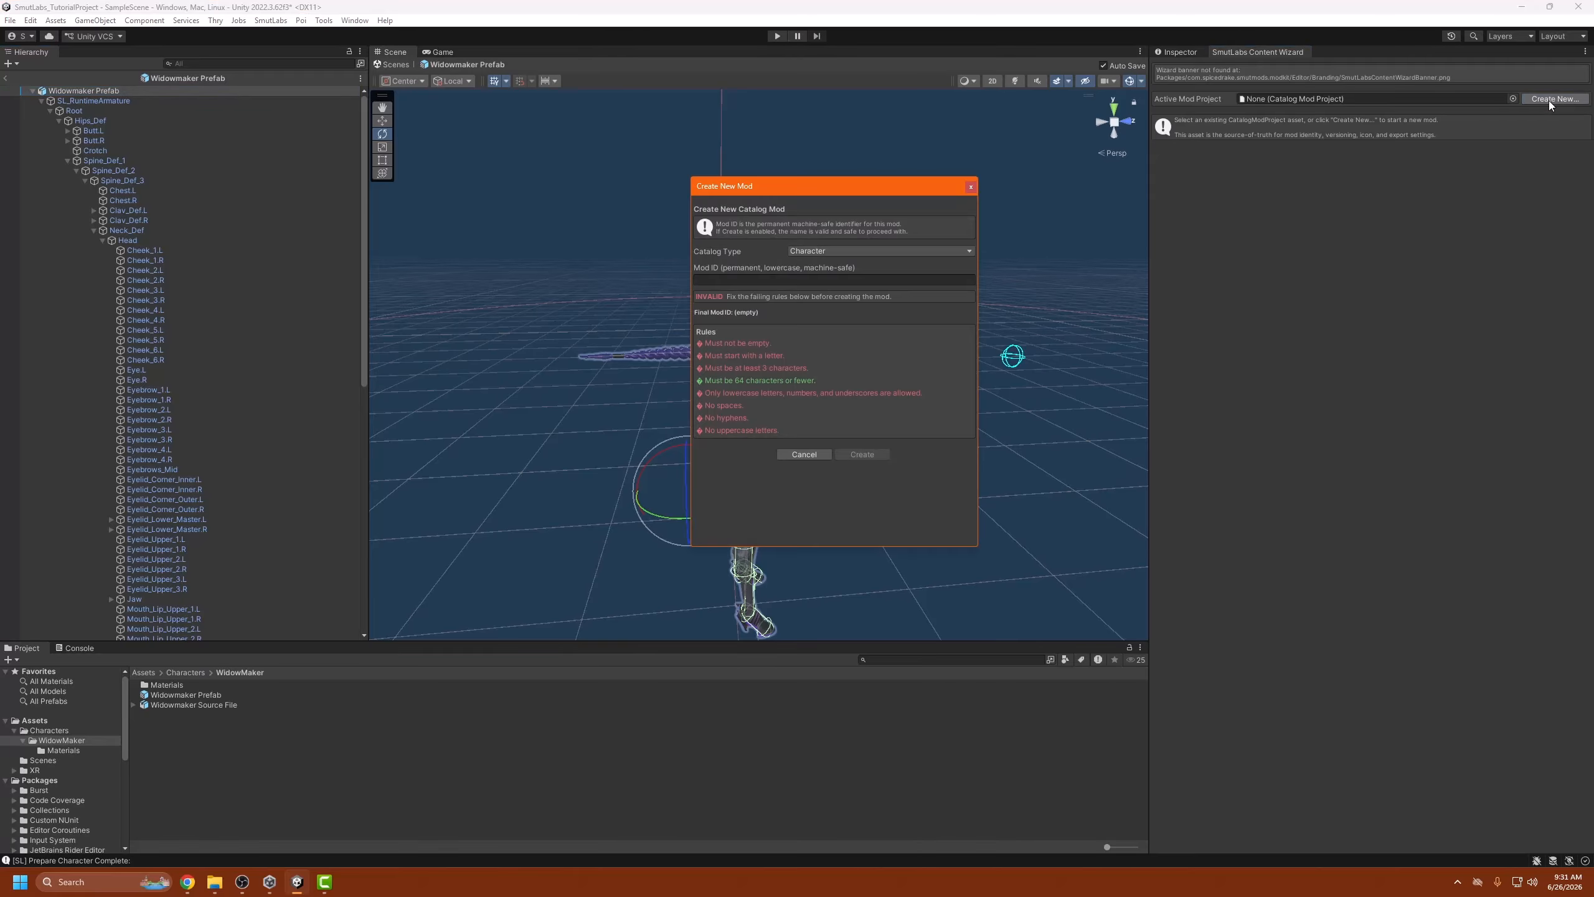
{"action": "left_click", "coordinate": [824, 250]}
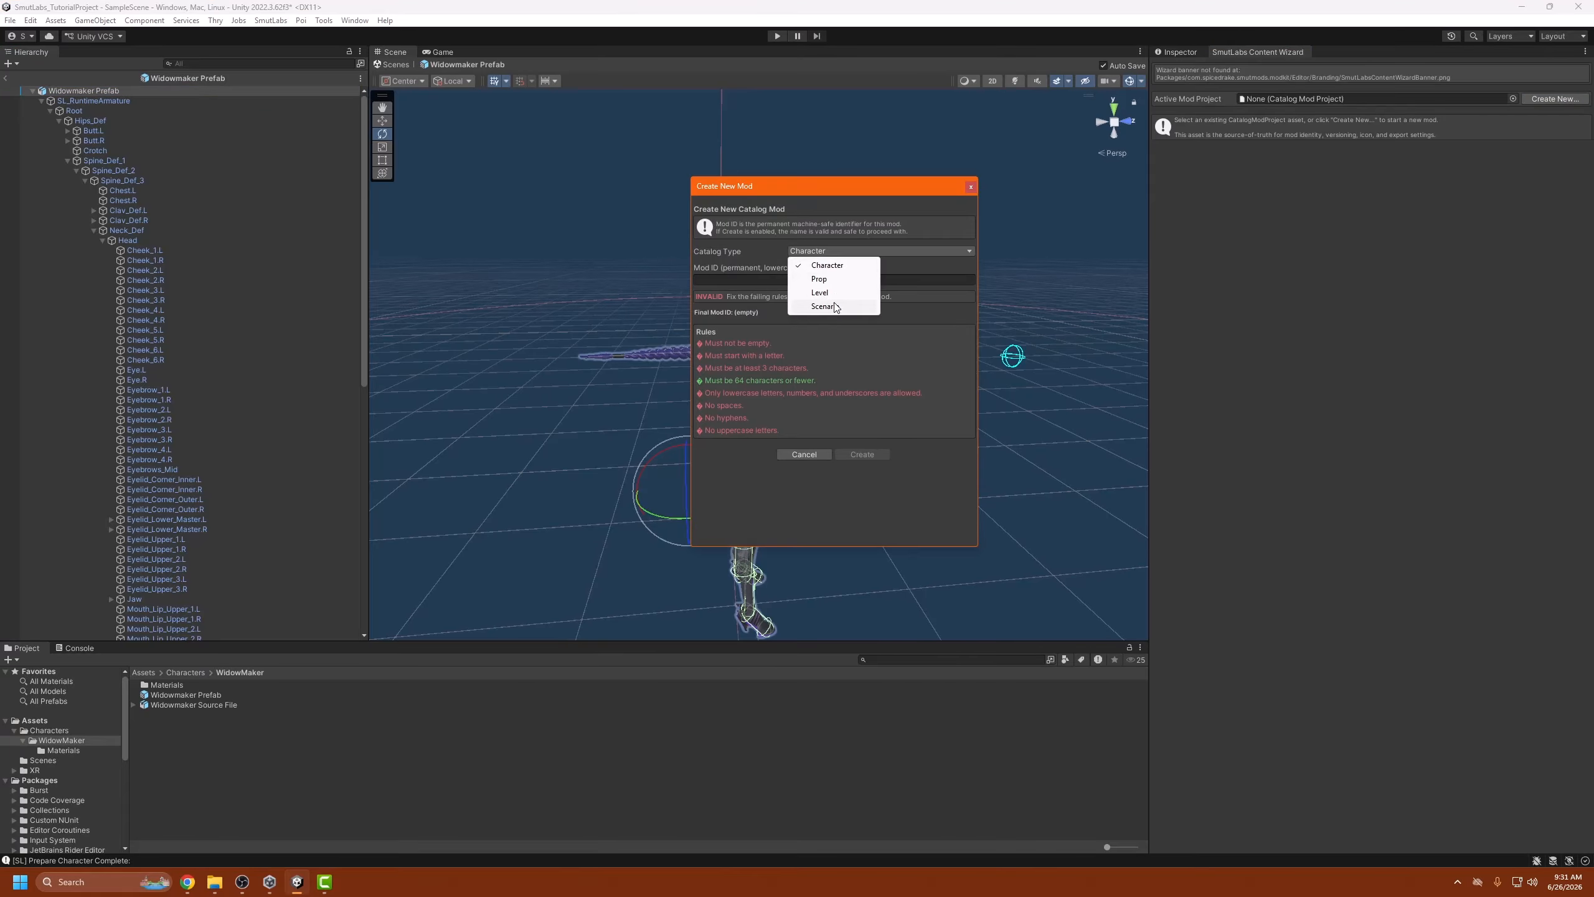
{"action": "left_click", "coordinate": [819, 264]}
{"action": "left_click", "coordinate": [770, 280]}
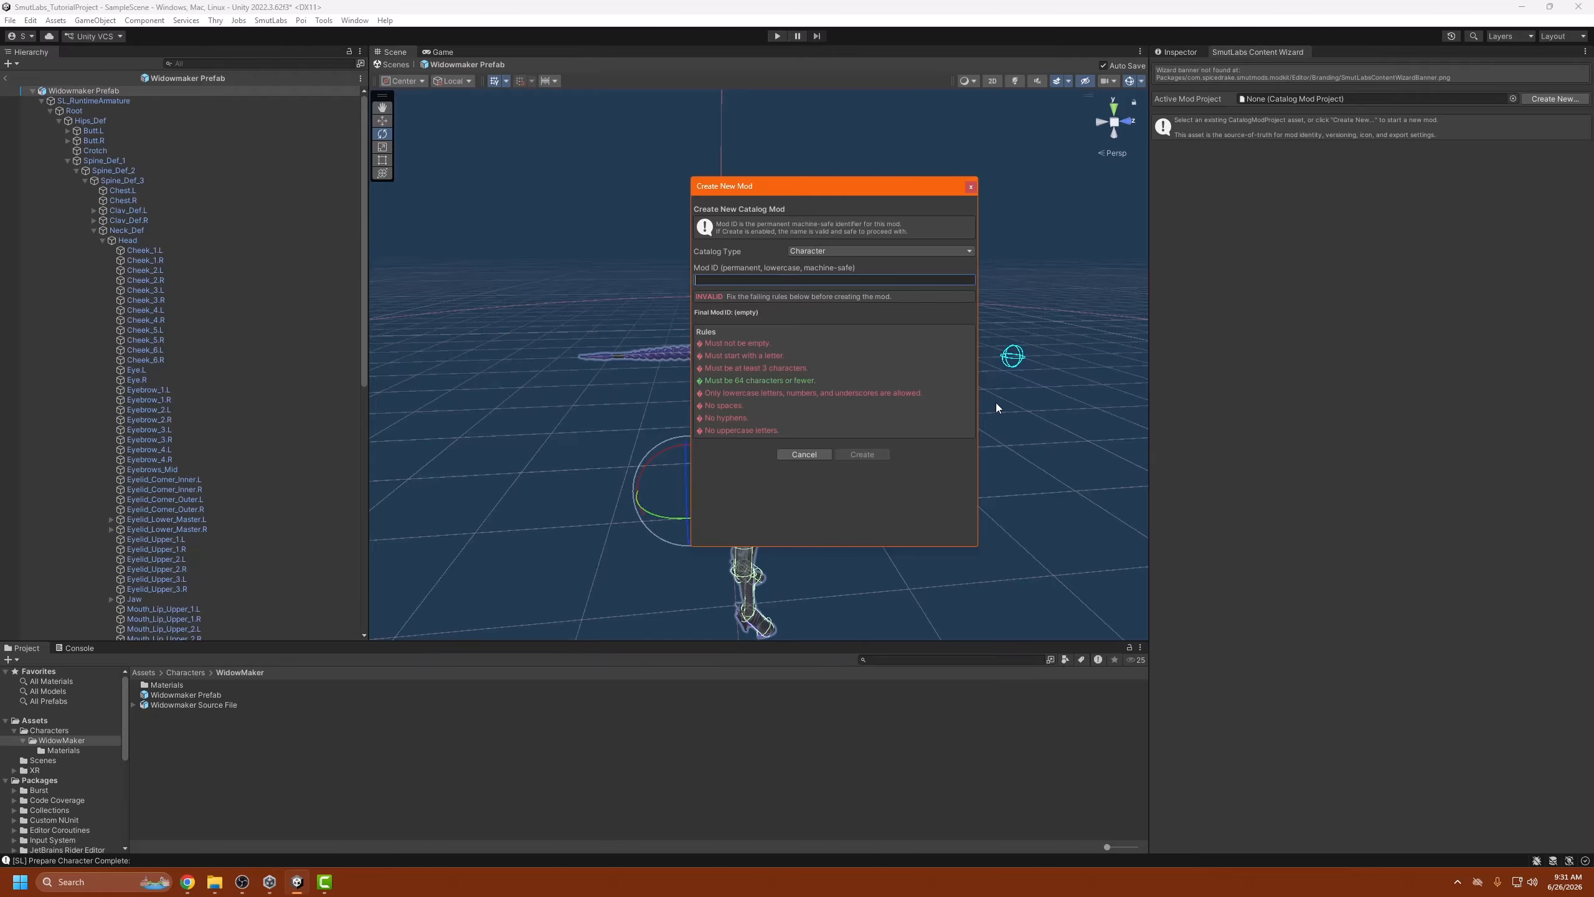
{"action": "type", "text": "widowmaker"}
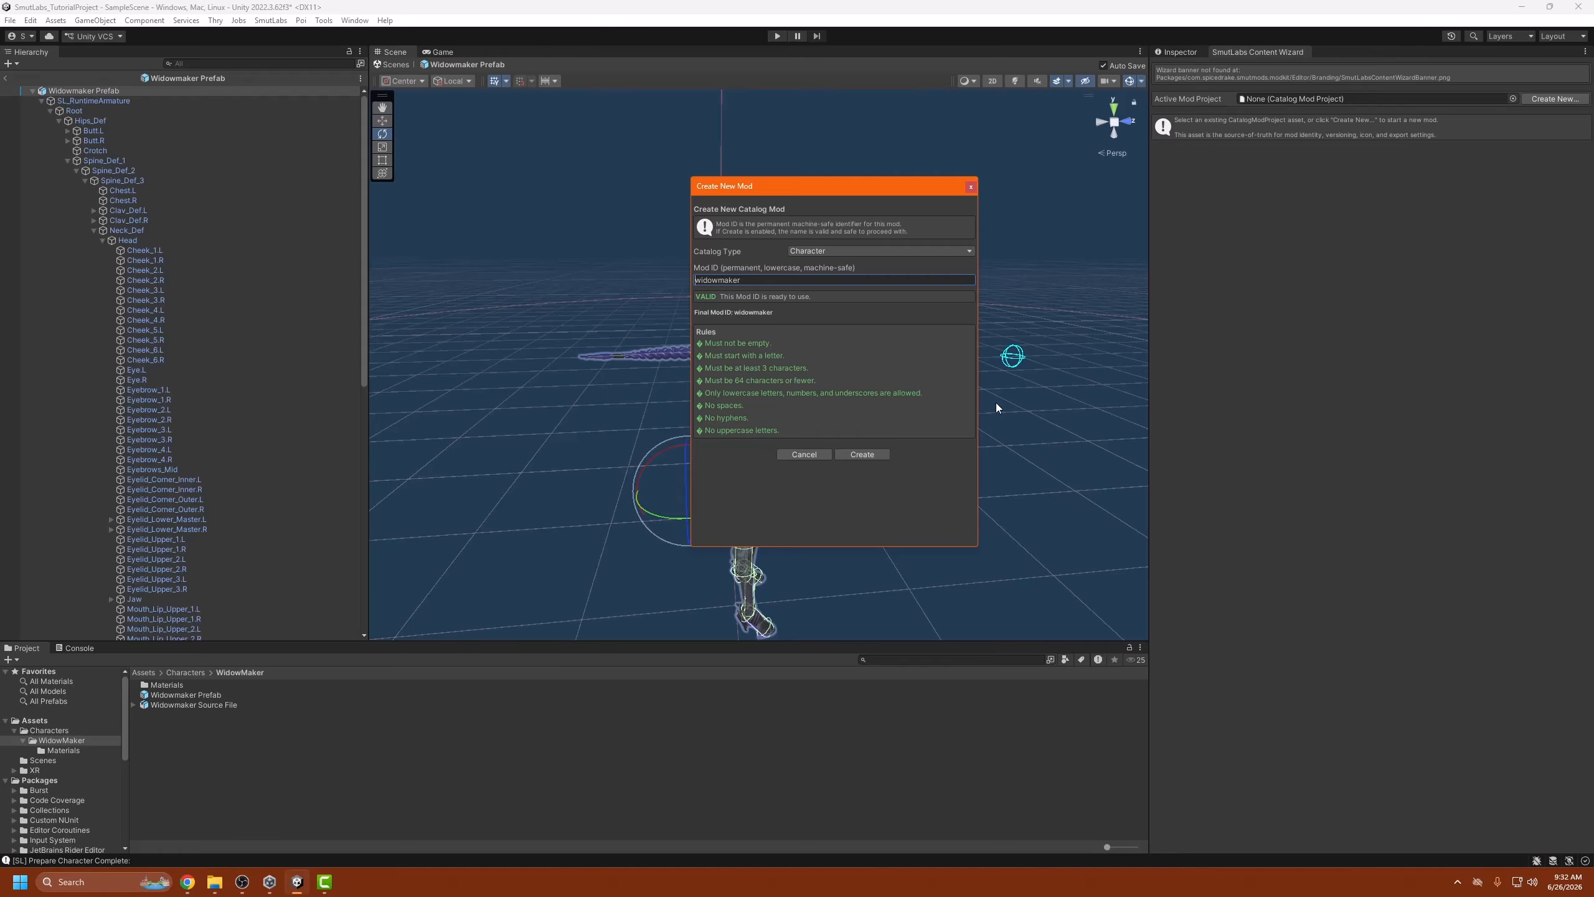
{"action": "type", "text": "author_"}
{"action": "left_click", "coordinate": [860, 454]}
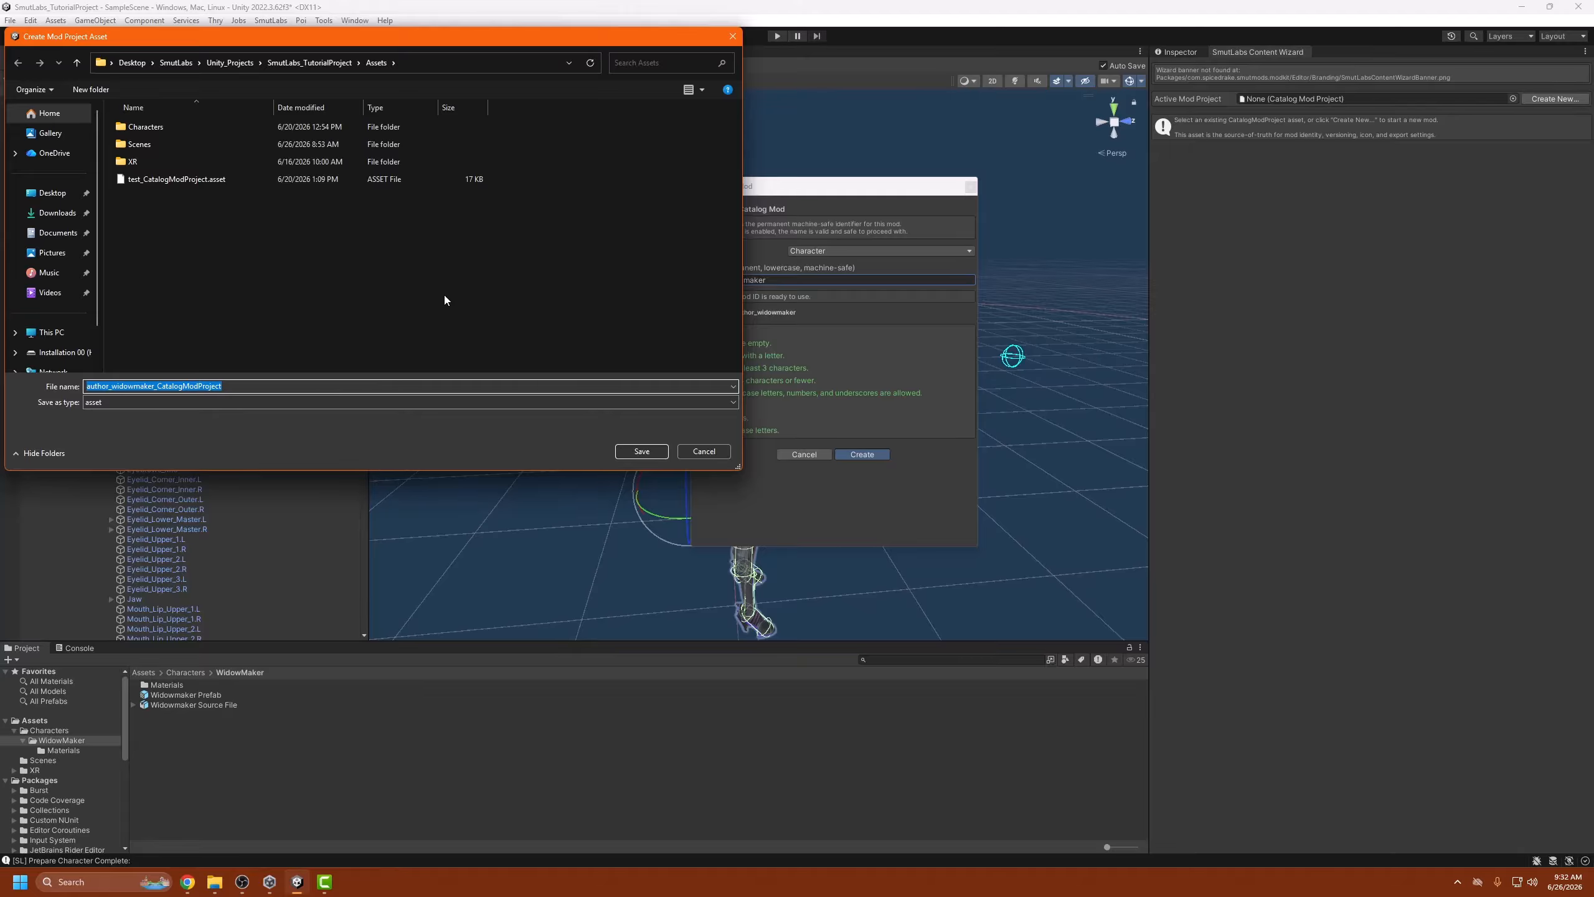
{"action": "left_click", "coordinate": [663, 455]}
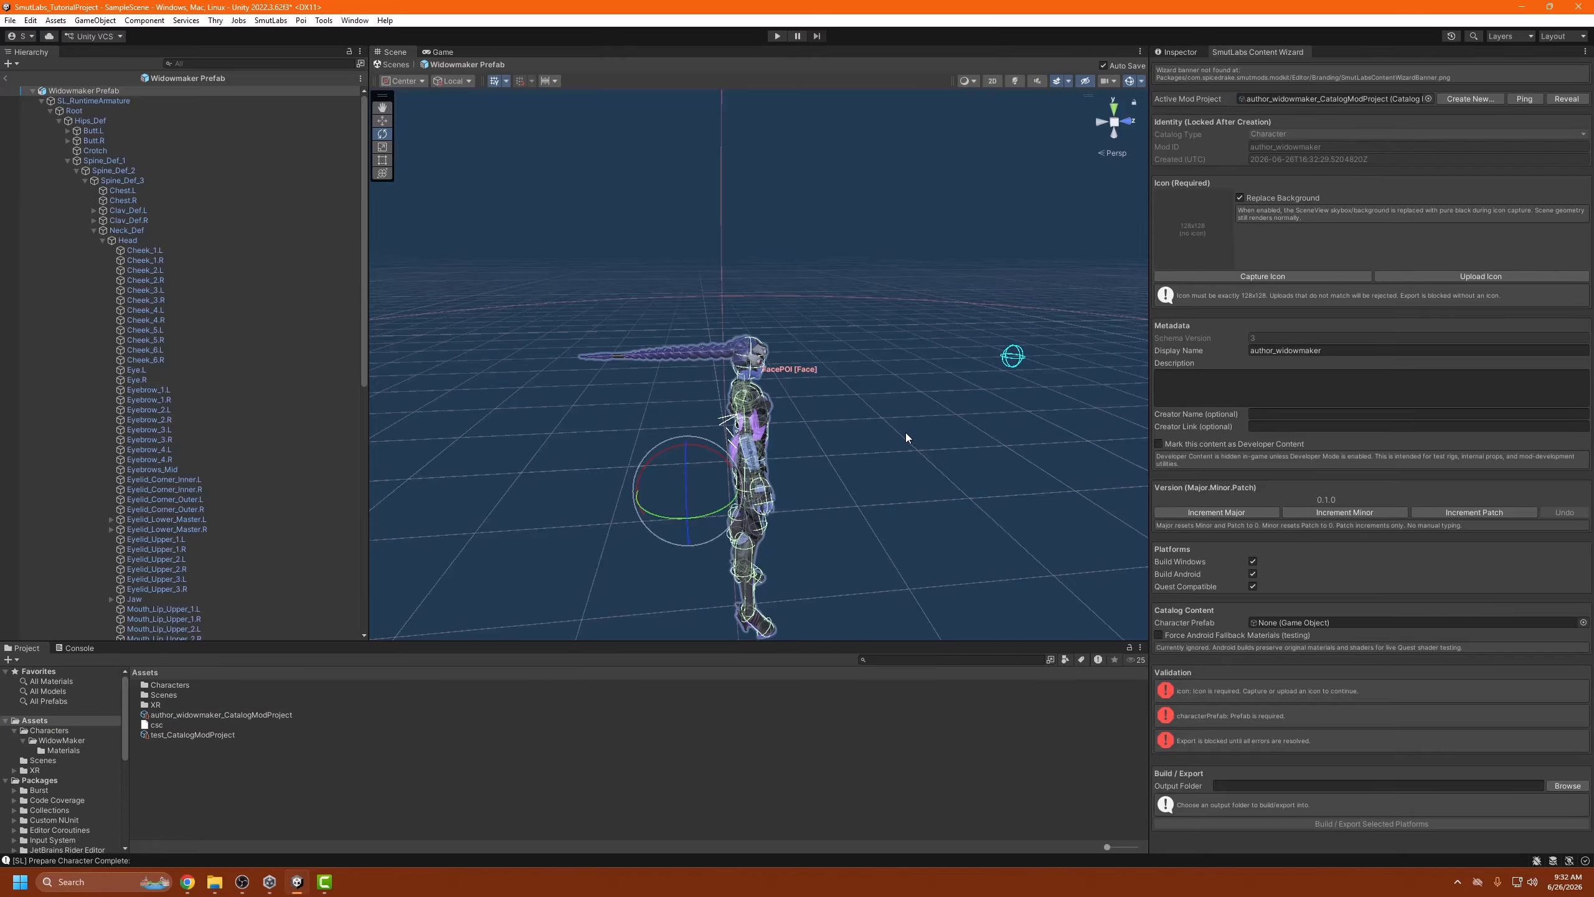
Capture the mod icon from an angled view of the character's head and torso with Replace Background enabled.
{"action": "left_click_drag", "start_coordinate": [905, 438], "coordinate": [580, 364], "text": "alt"}
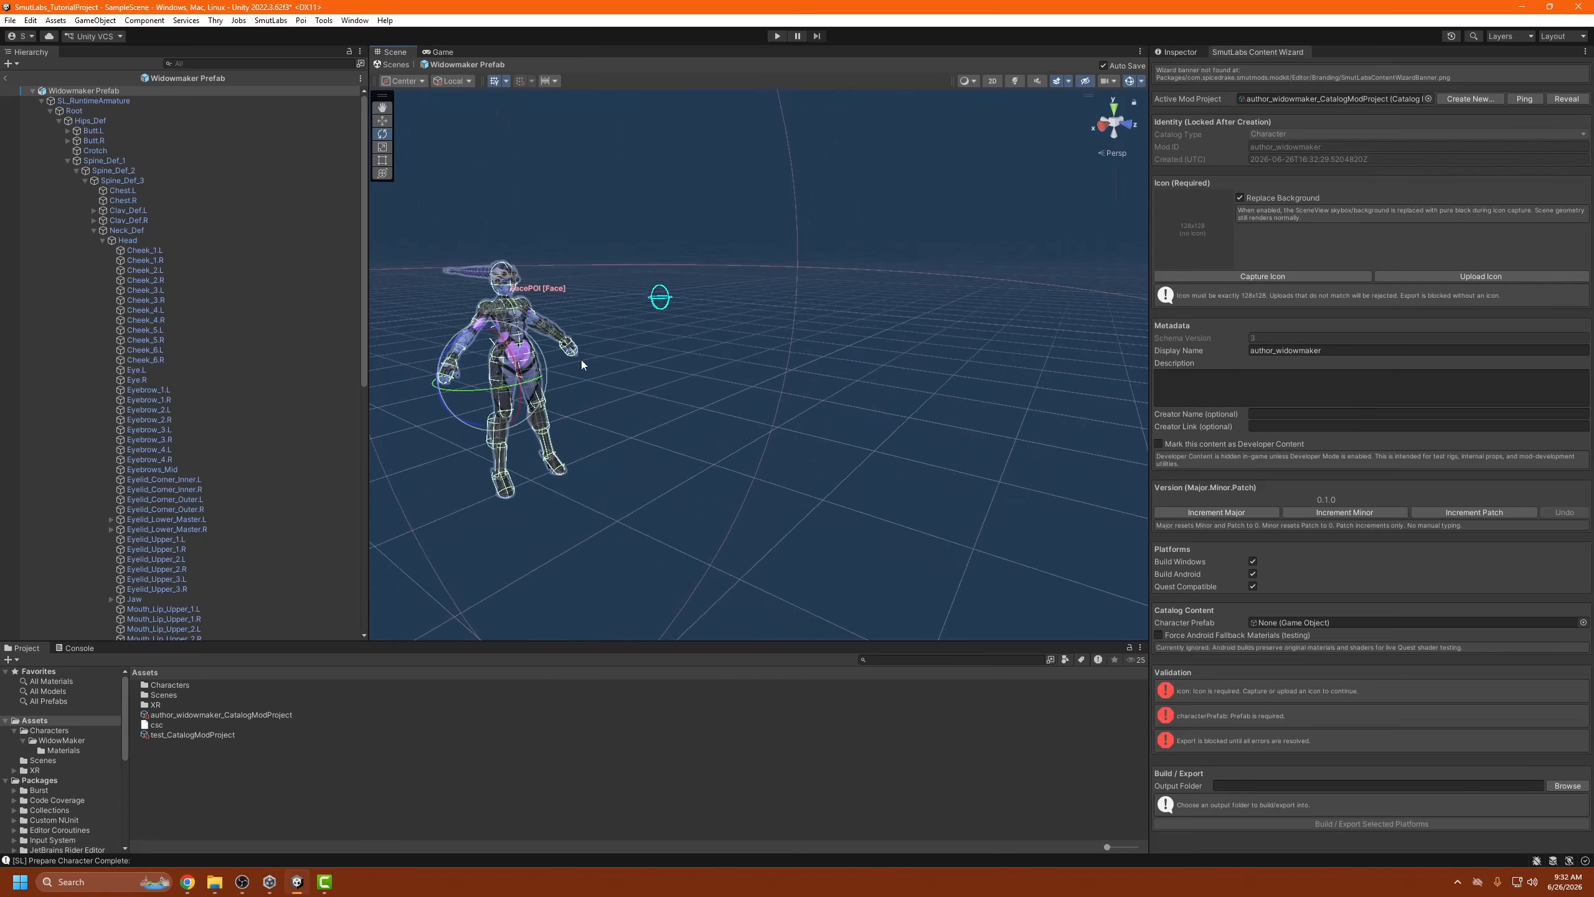
{"action": "scroll", "coordinate": [581, 364], "scroll_direction": "up", "scroll_amount": 1}
{"action": "middle_click_drag", "start_coordinate": [546, 346], "coordinate": [627, 351]}
{"action": "left_click", "coordinate": [720, 184]}
{"action": "scroll", "coordinate": [743, 324], "scroll_direction": "up", "scroll_amount": 4}
{"action": "middle_click_drag", "start_coordinate": [568, 229], "coordinate": [652, 254]}
{"action": "scroll", "coordinate": [798, 247], "scroll_direction": "up", "scroll_amount": 4}
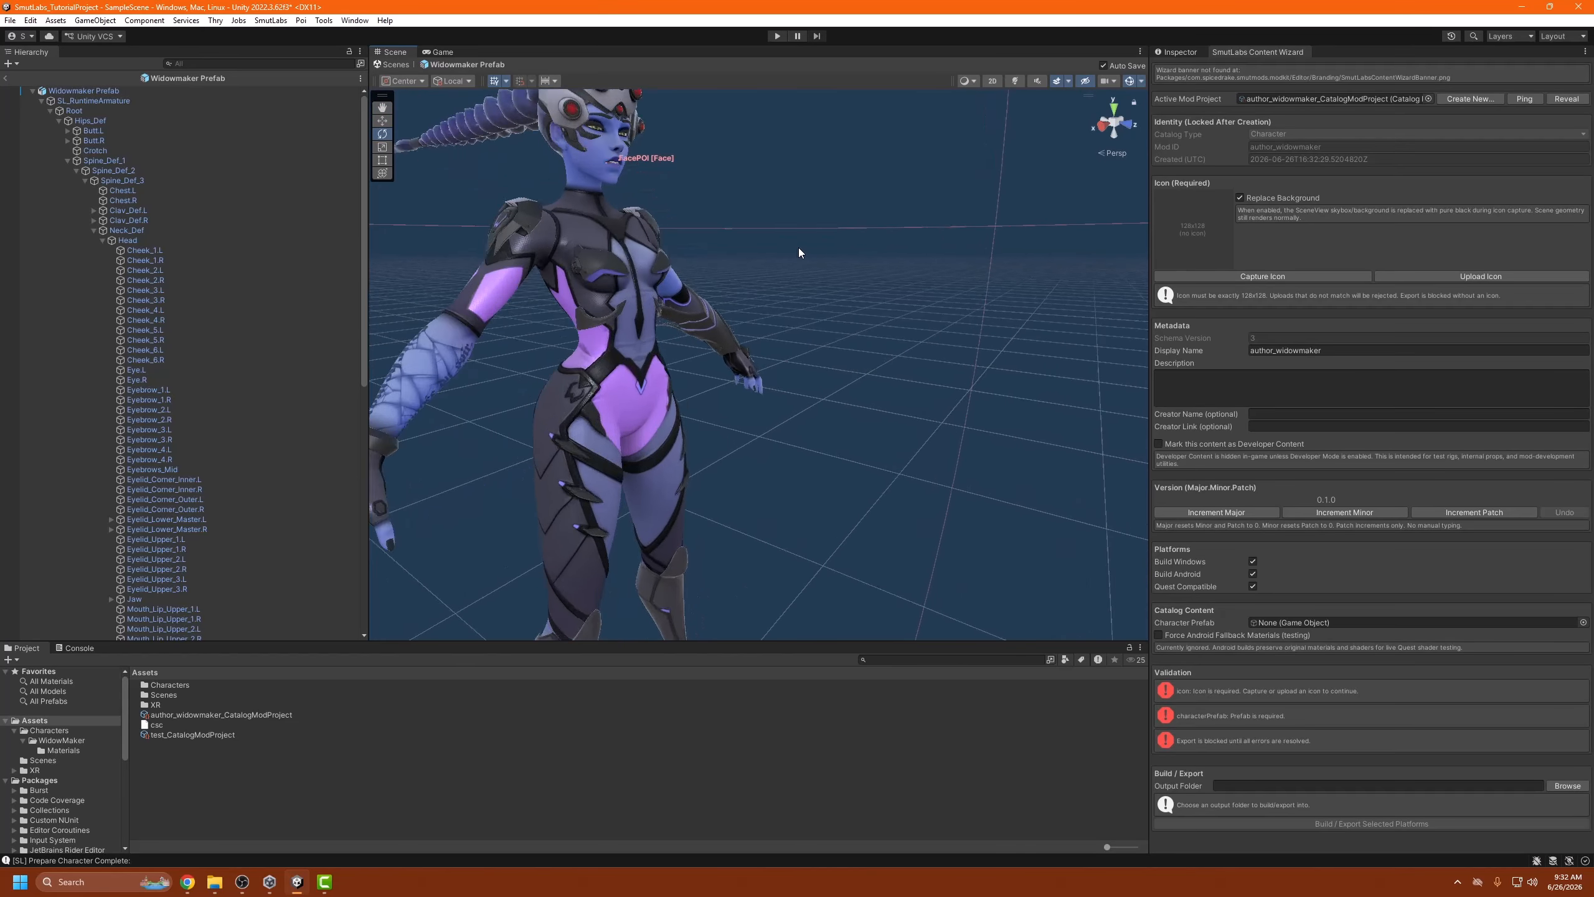
{"action": "scroll", "coordinate": [798, 247], "scroll_direction": "up", "scroll_amount": 2}
{"action": "middle_click_drag", "start_coordinate": [772, 167], "coordinate": [783, 180]}
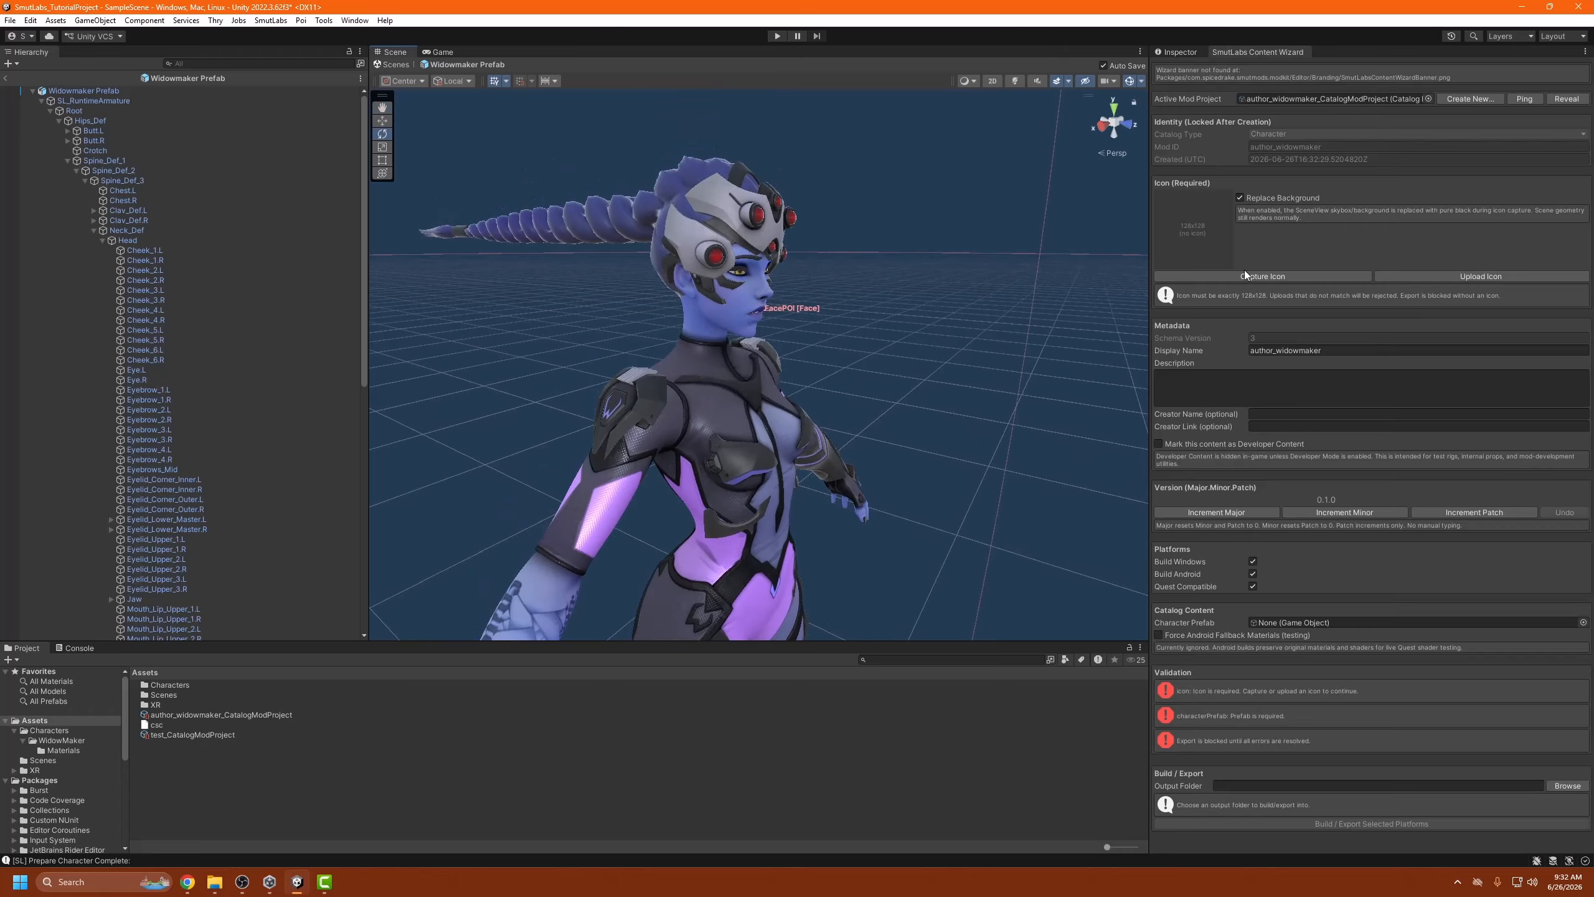
{"action": "left_click", "coordinate": [1300, 277]}
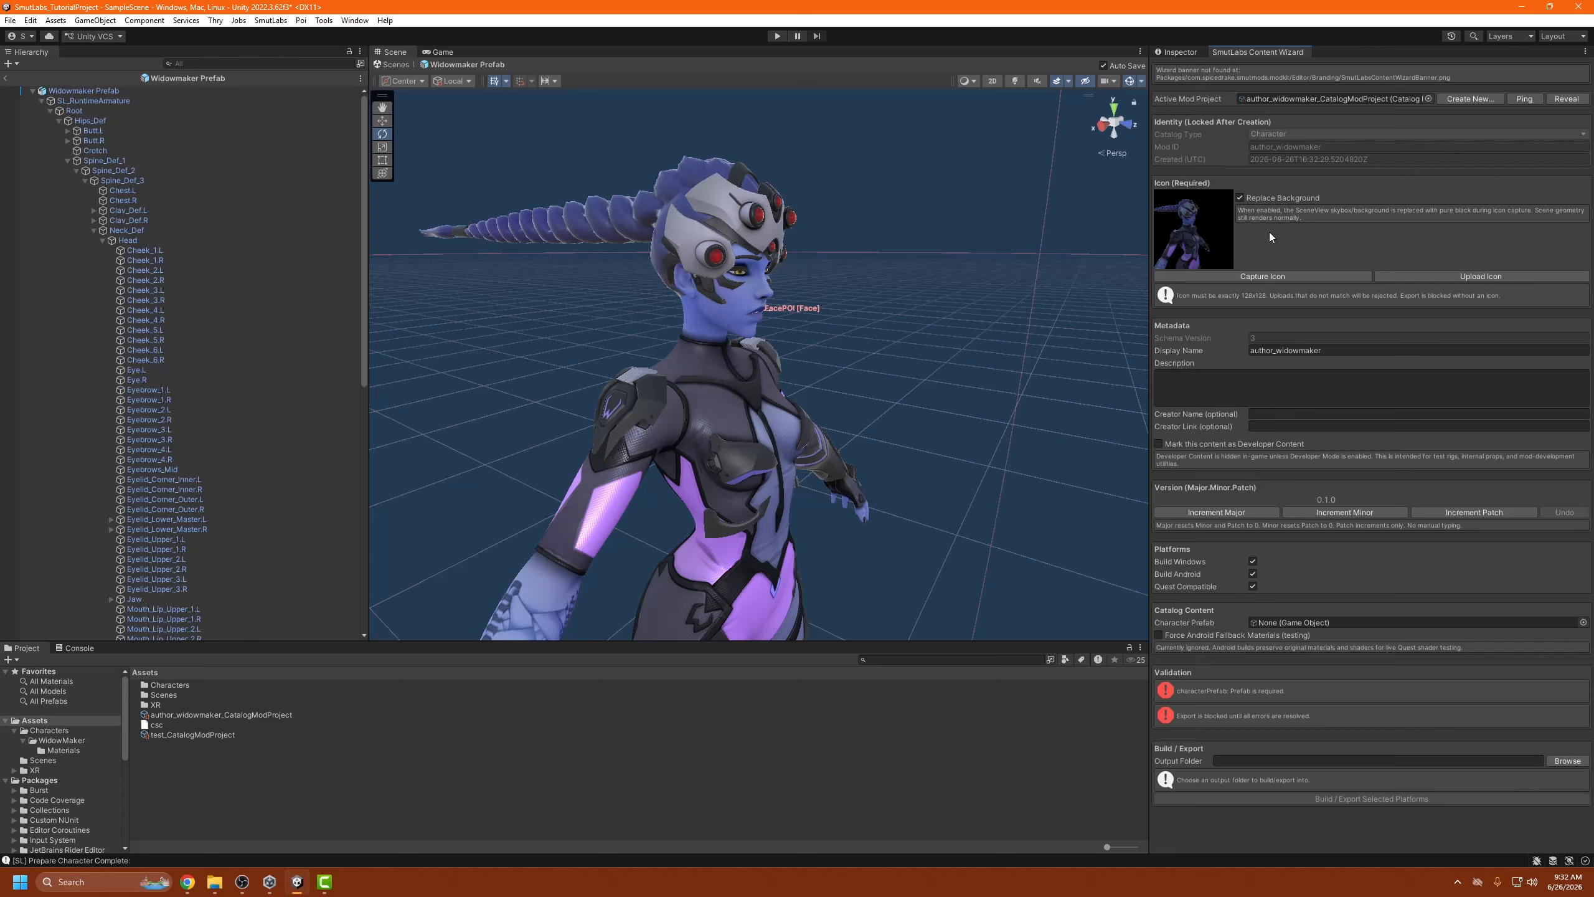
Try an icon capture with Replace Background off, and recapture the icon with the option back on.
{"action": "left_click", "coordinate": [1240, 198]}
{"action": "left_click", "coordinate": [1279, 279]}
{"action": "left_click", "coordinate": [1240, 198]}
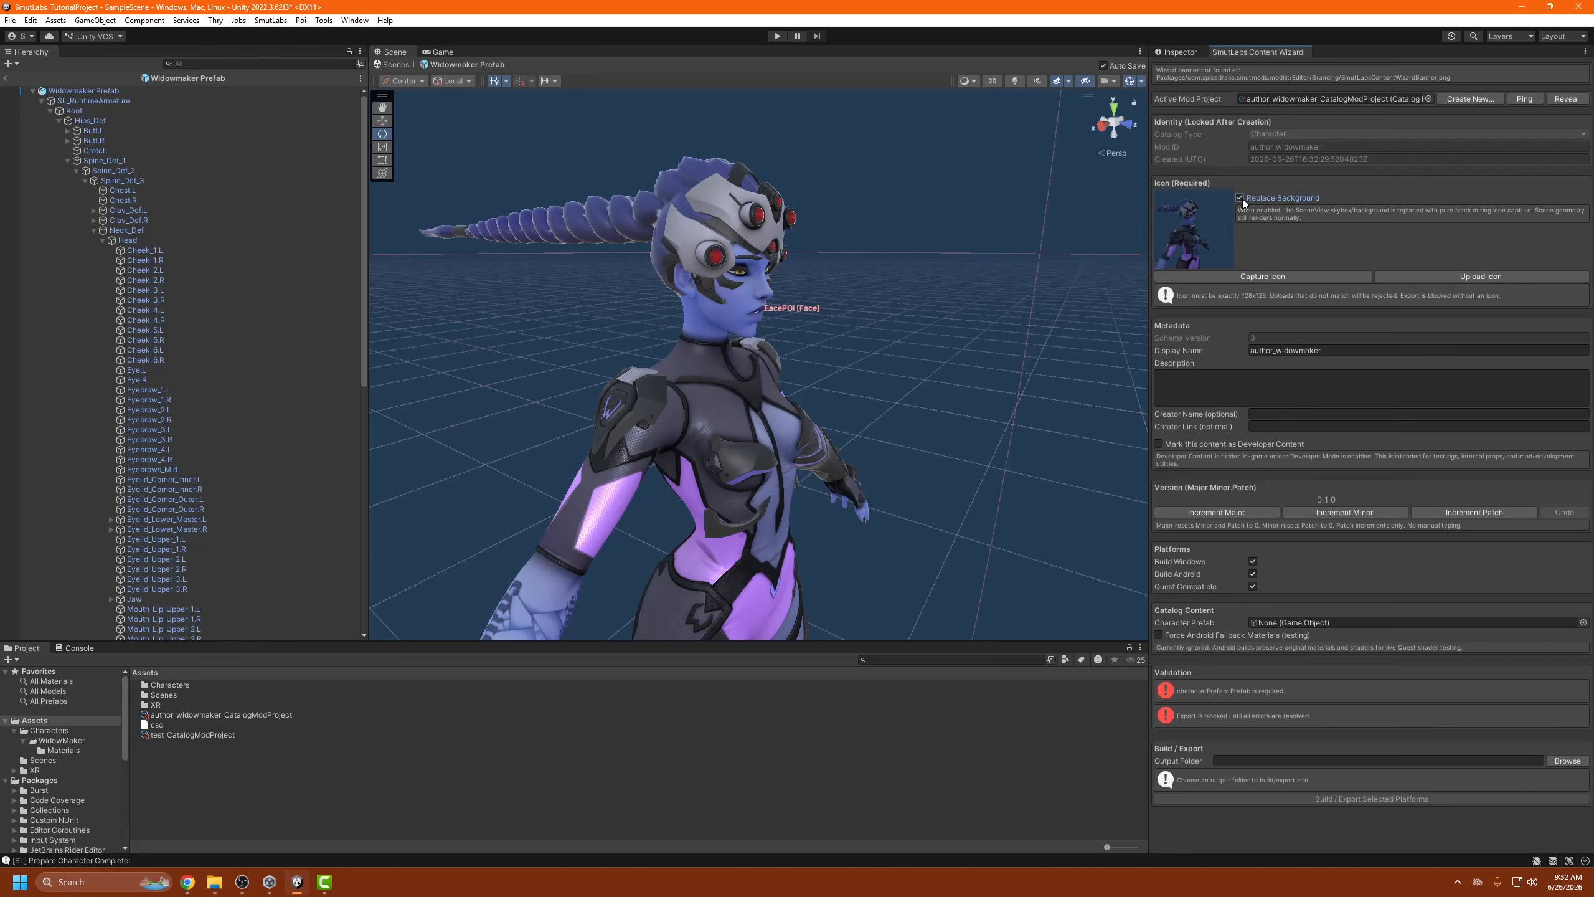
{"action": "left_click", "coordinate": [1241, 279]}
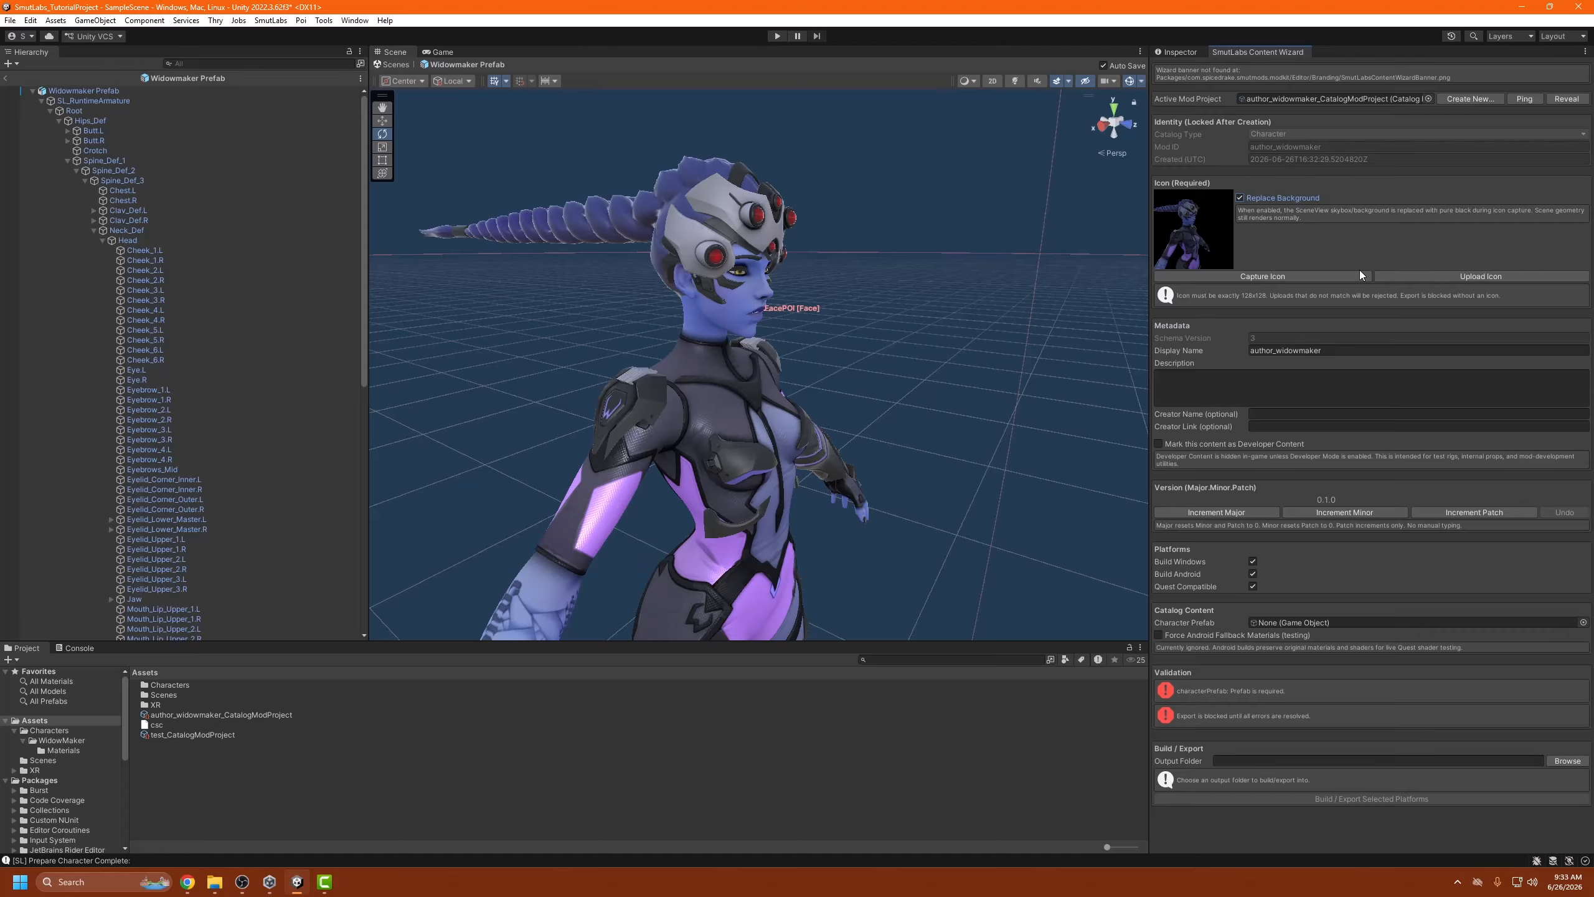
Set the mod's display name to Widowmaker (OW2).
{"action": "left_click", "coordinate": [1252, 350]}
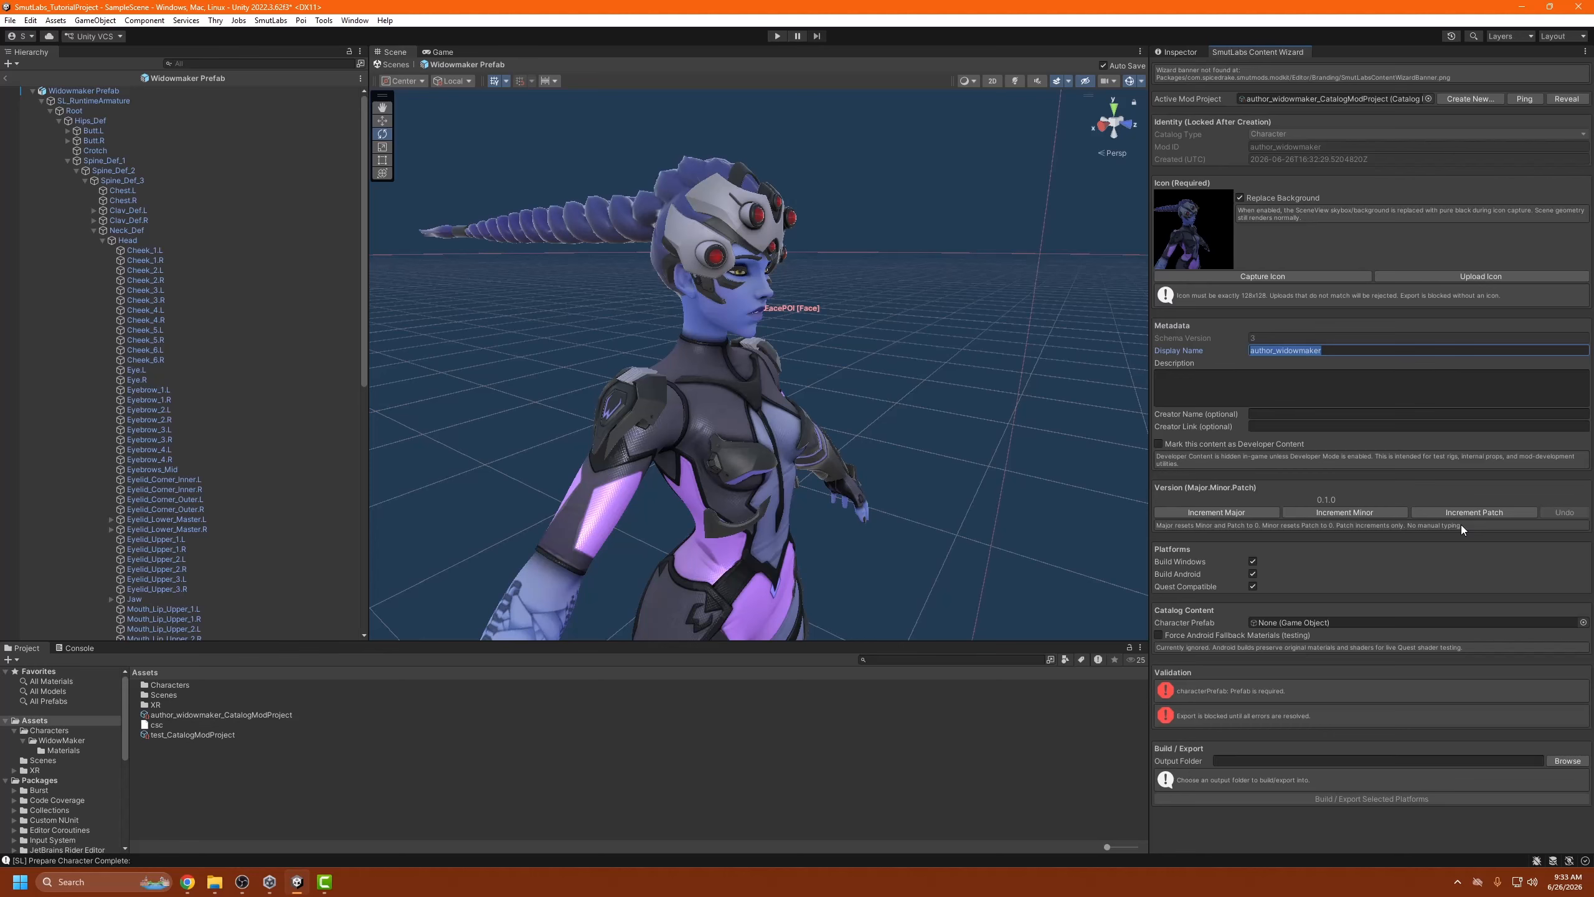
{"action": "type", "text": "Overwatch 2 Widowmaker"}
{"action": "key", "text": "BackSpace"}
{"action": "type", "text": "()"}
{"action": "type", "text": "OW2)"}
Fill in the optional creator name in the mod's metadata and clear that field again.
{"action": "left_click", "coordinate": [1378, 414]}
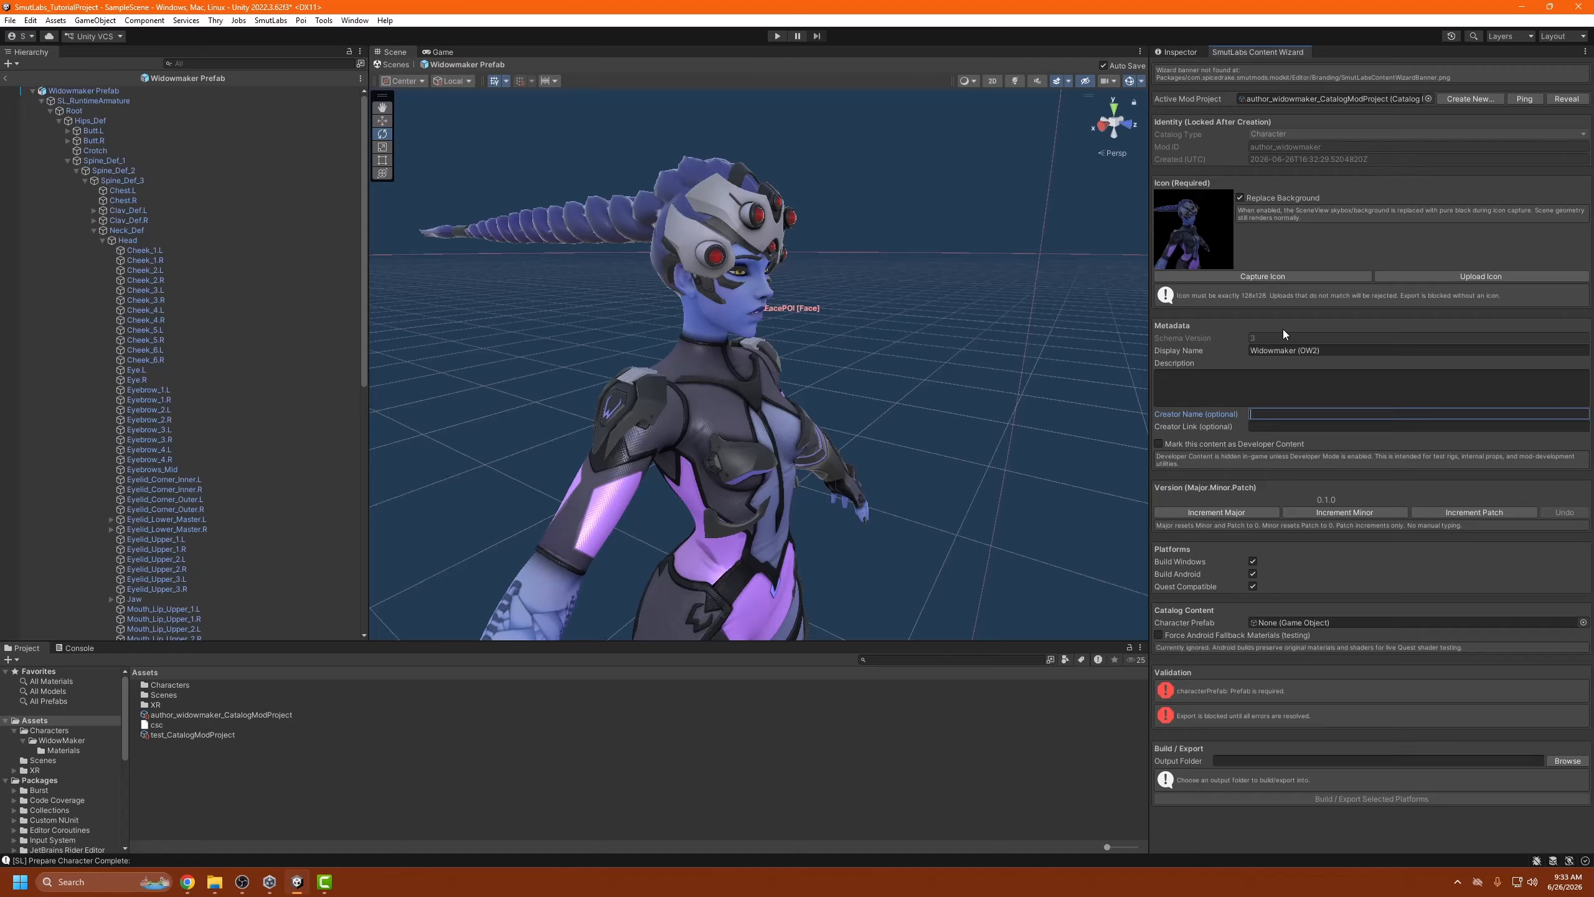
{"action": "type", "text": "piec"}
{"action": "key", "text": "BackSpace"}
{"action": "key", "text": "BackSpace"}
{"action": "key", "text": "BackSpace"}
{"action": "type", "text": "ceDrake"}
{"action": "key", "text": "Tab"}
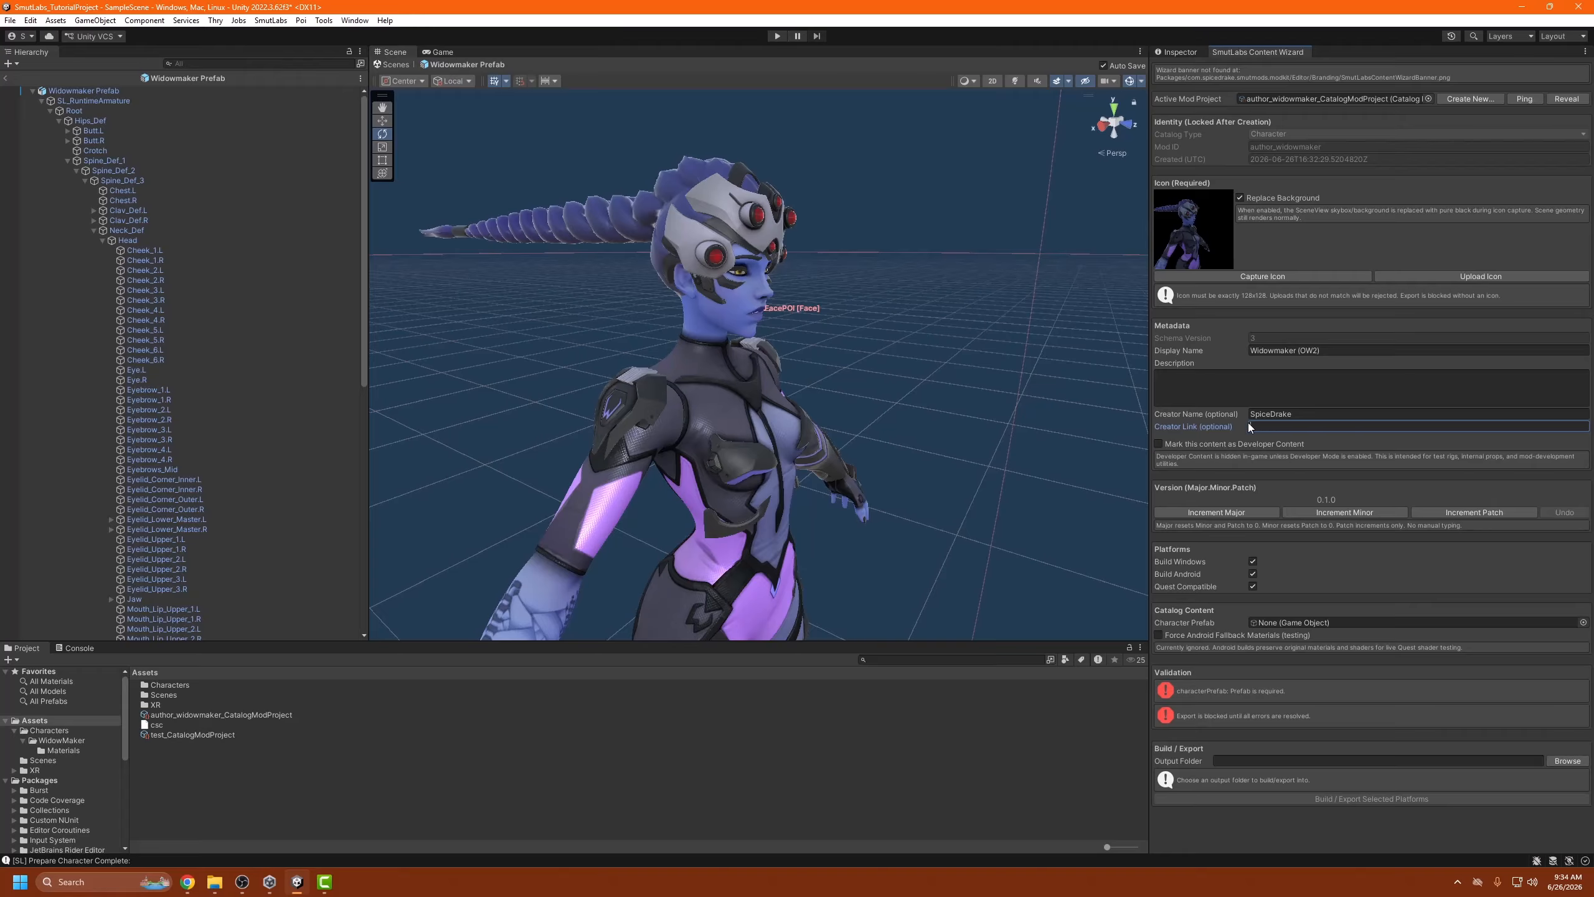
{"action": "left_click", "coordinate": [1292, 416]}
{"action": "key", "text": "BackSpace"}
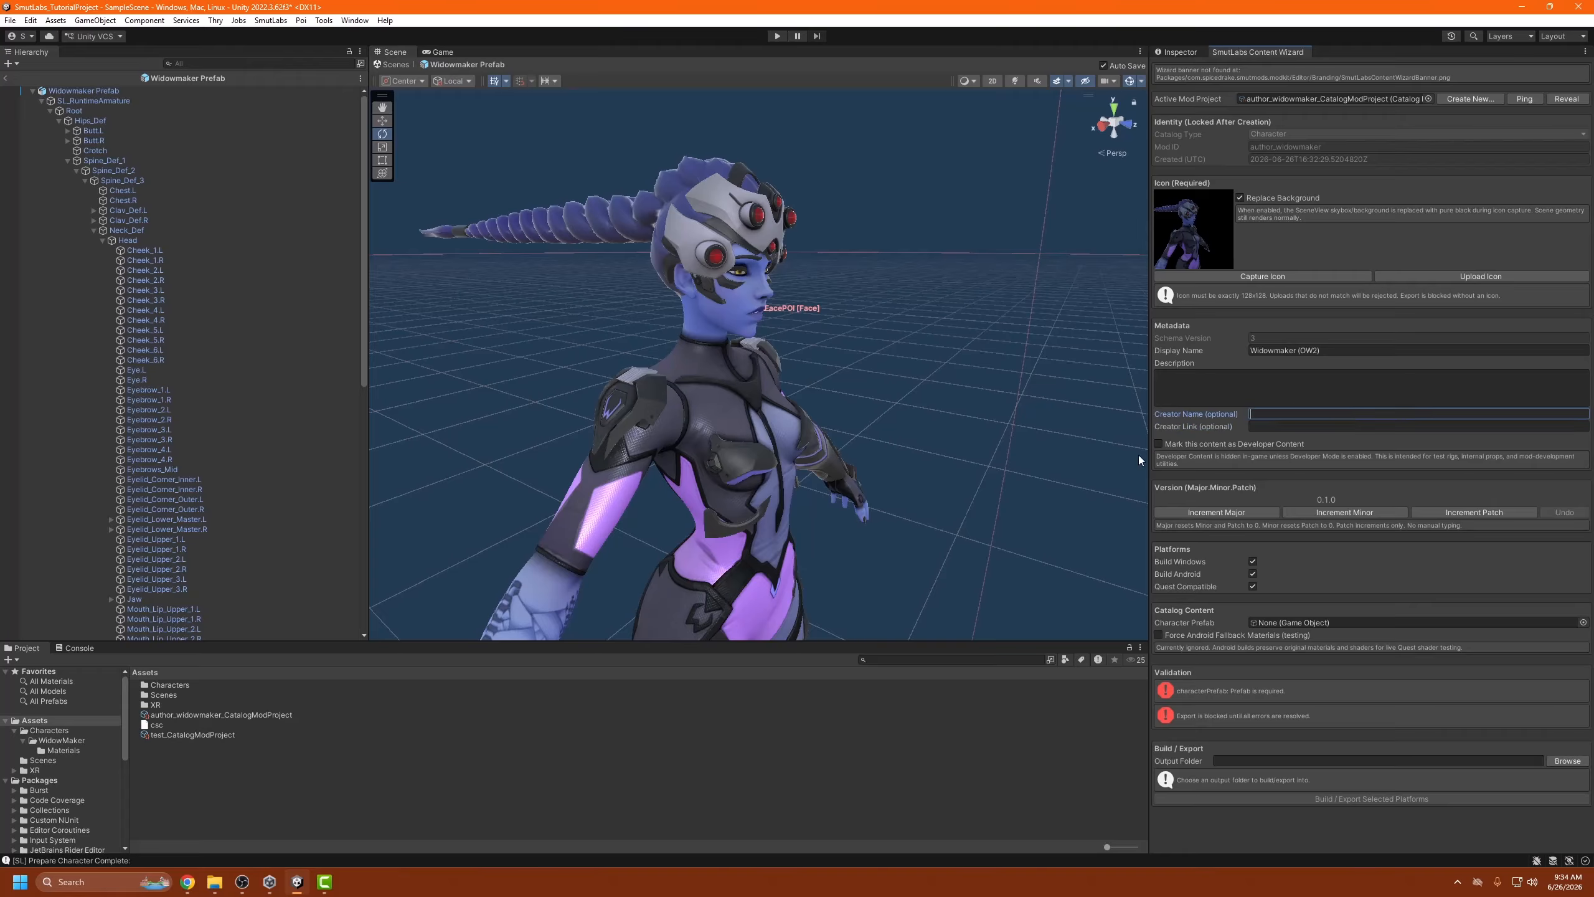
{"action": "left_click", "coordinate": [1188, 444]}
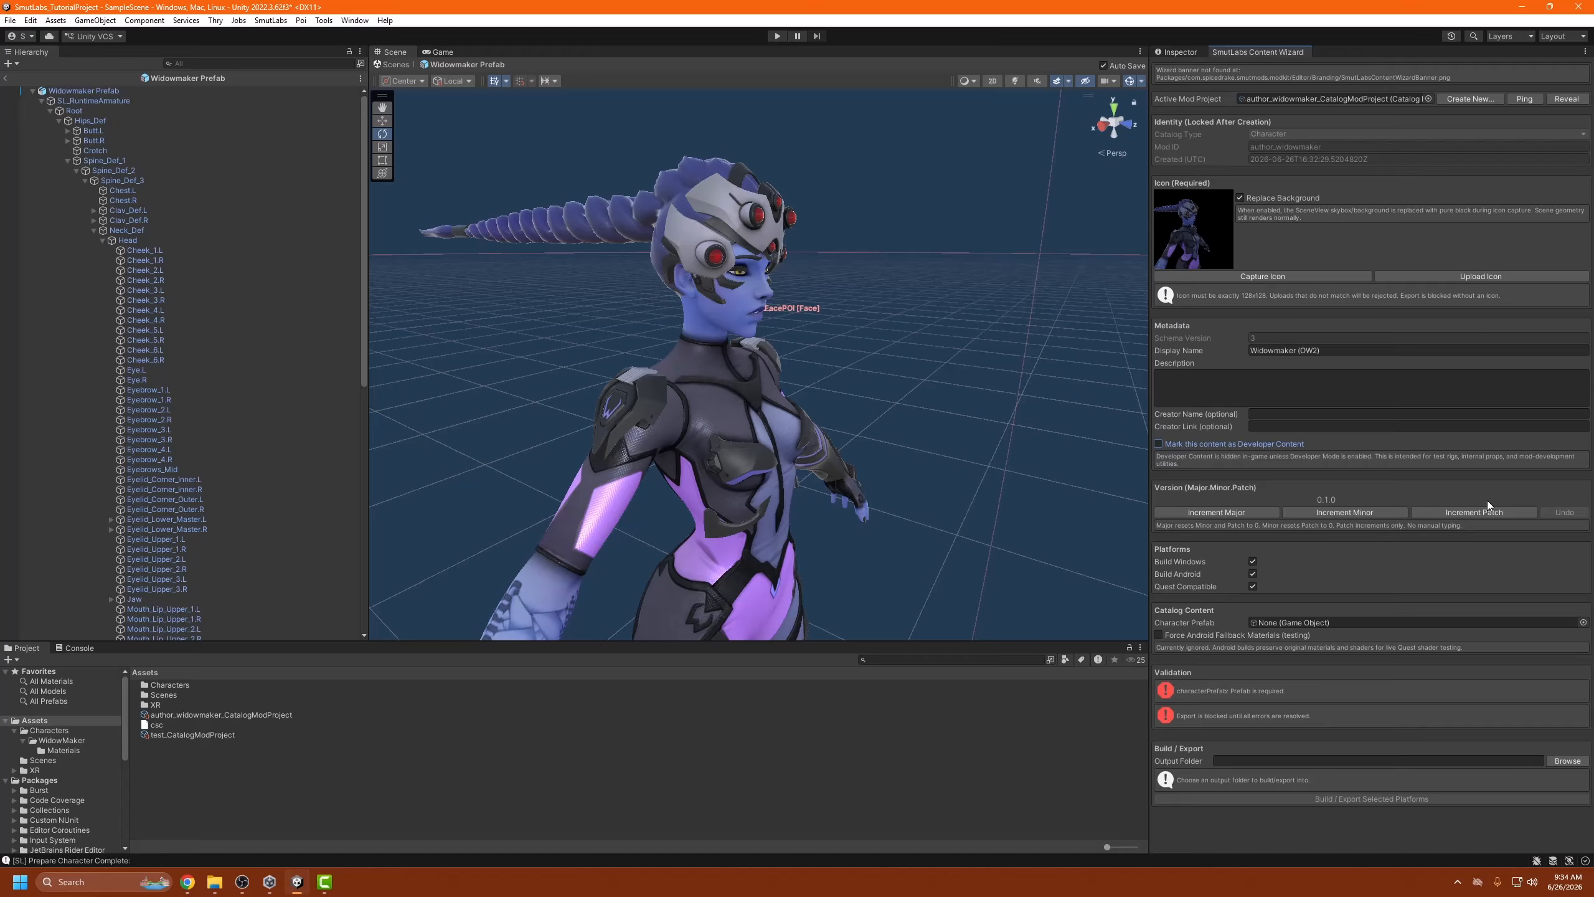
Increment the mod's patch, minor and major version in turn, bringing the version to 1.0.0.
{"action": "left_click", "coordinate": [1464, 511]}
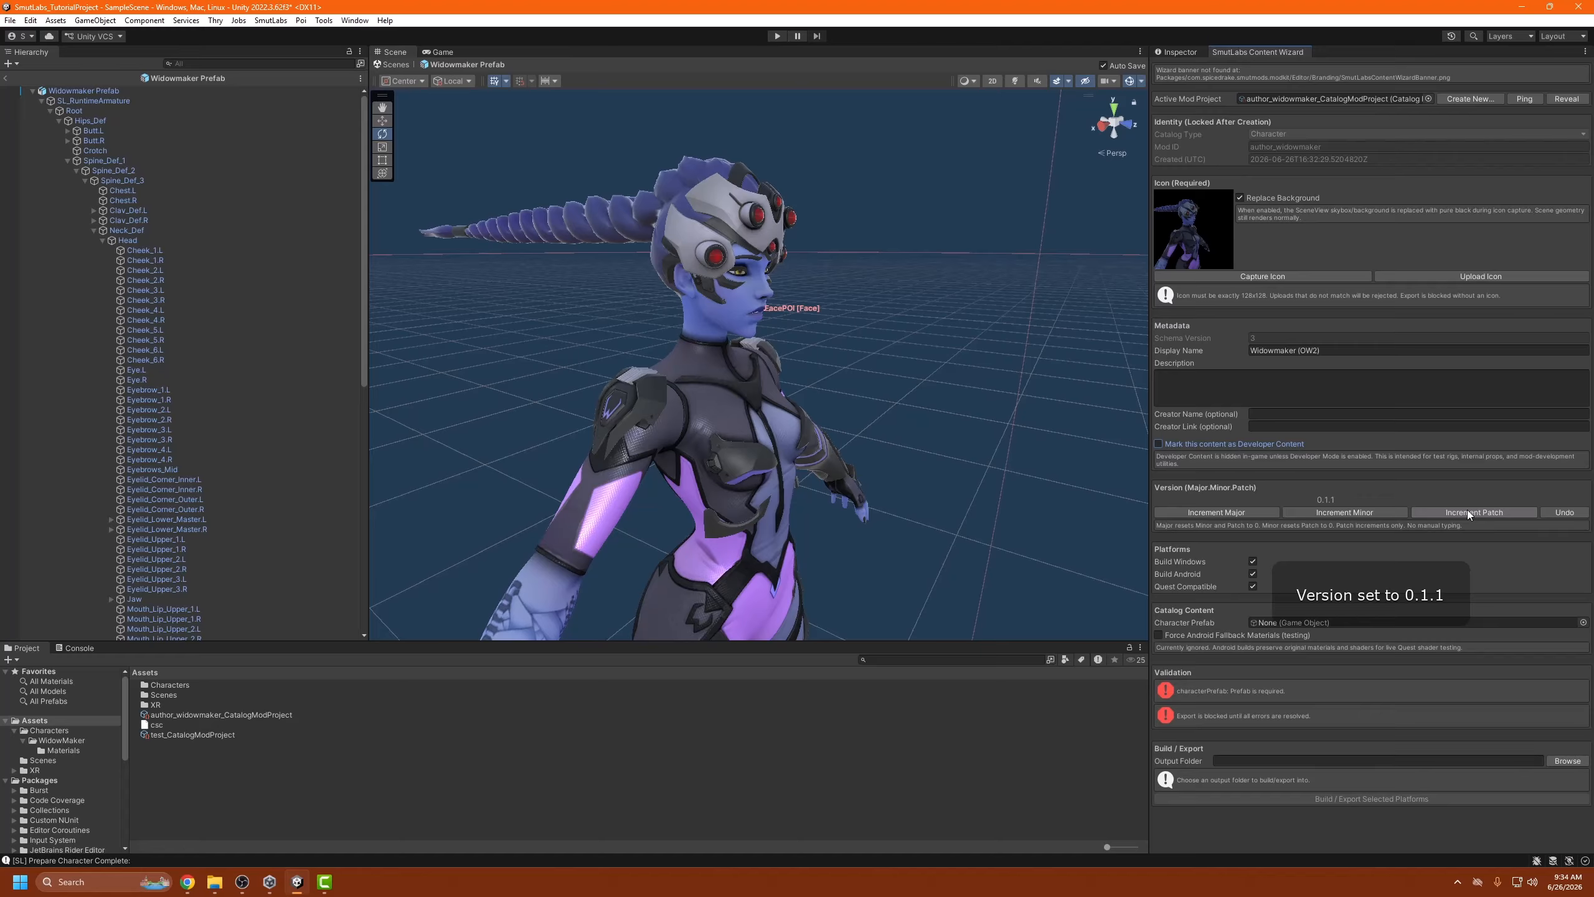
{"action": "left_click", "coordinate": [1359, 514]}
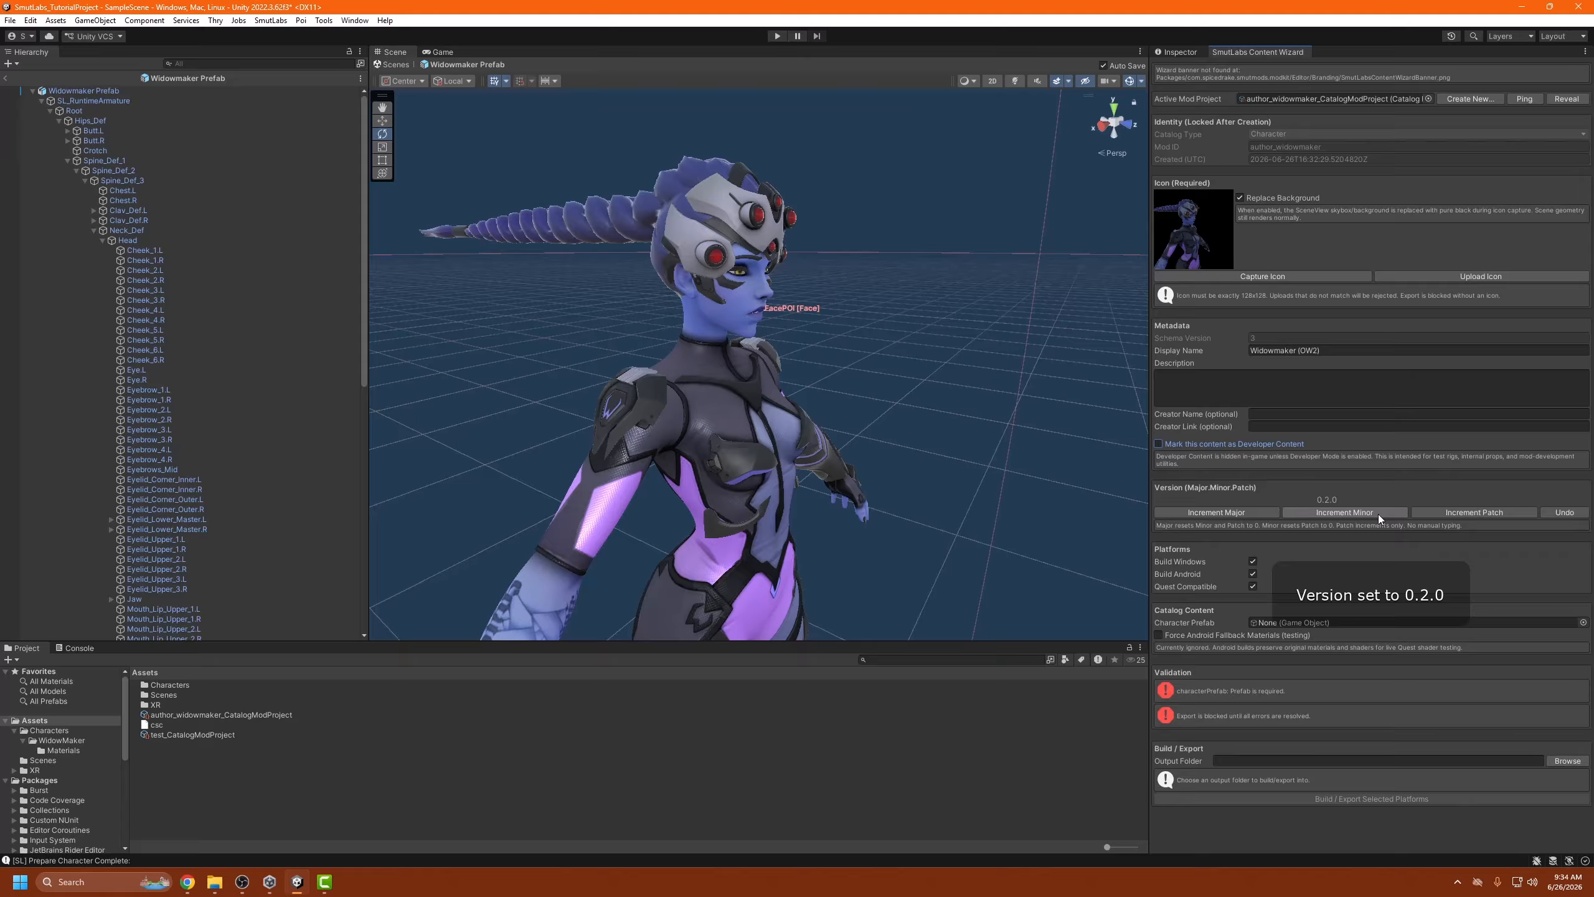
{"action": "left_click", "coordinate": [1262, 514]}
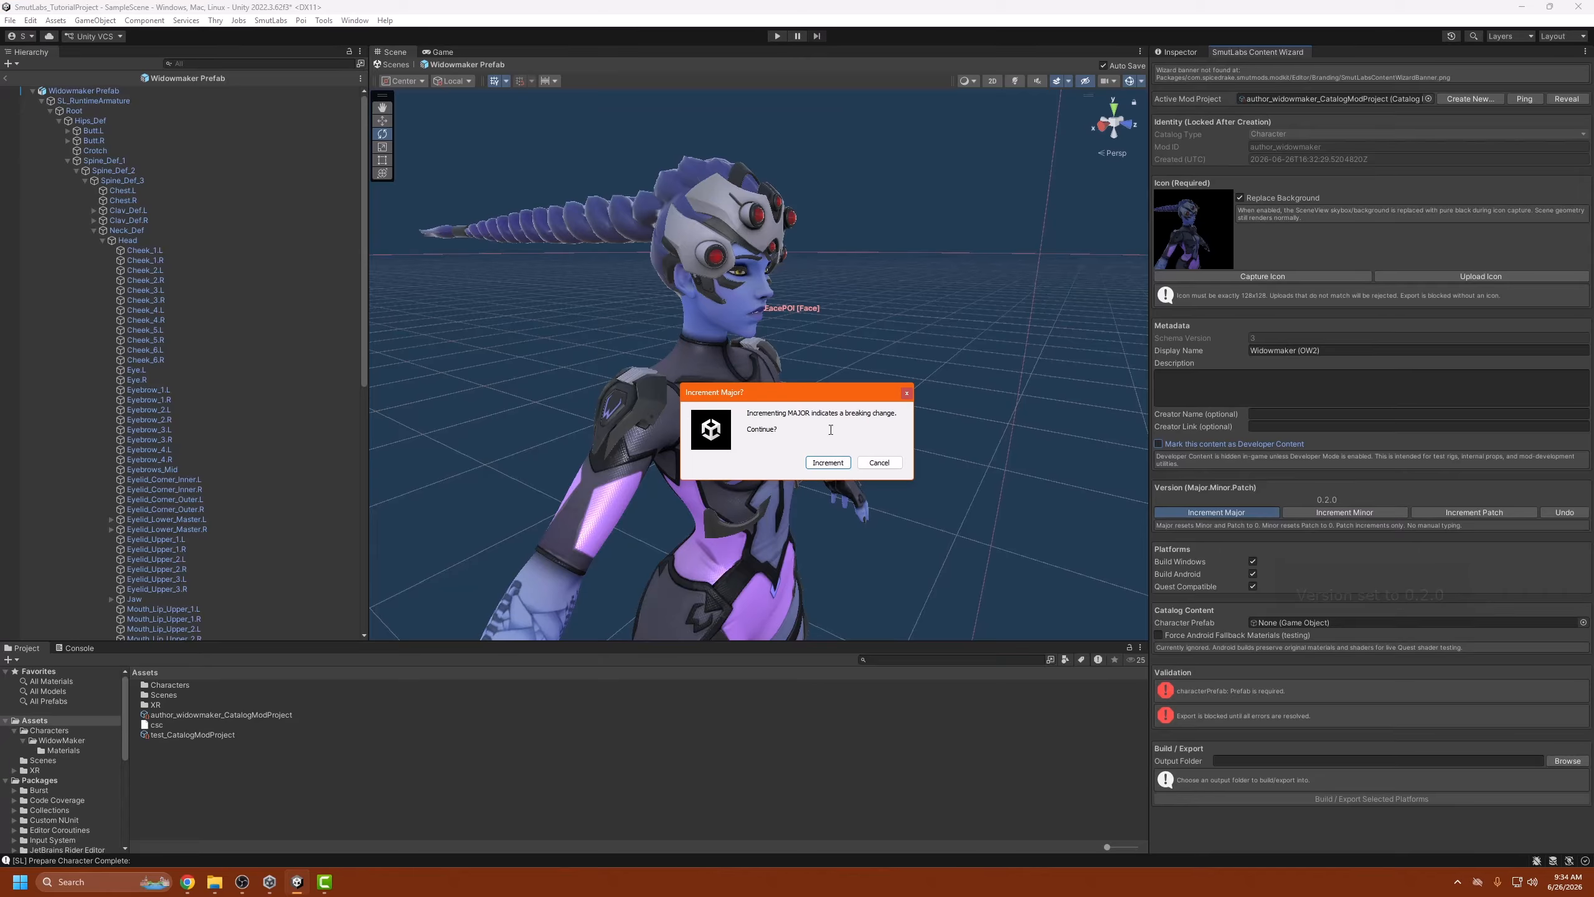
{"action": "left_click", "coordinate": [828, 463]}
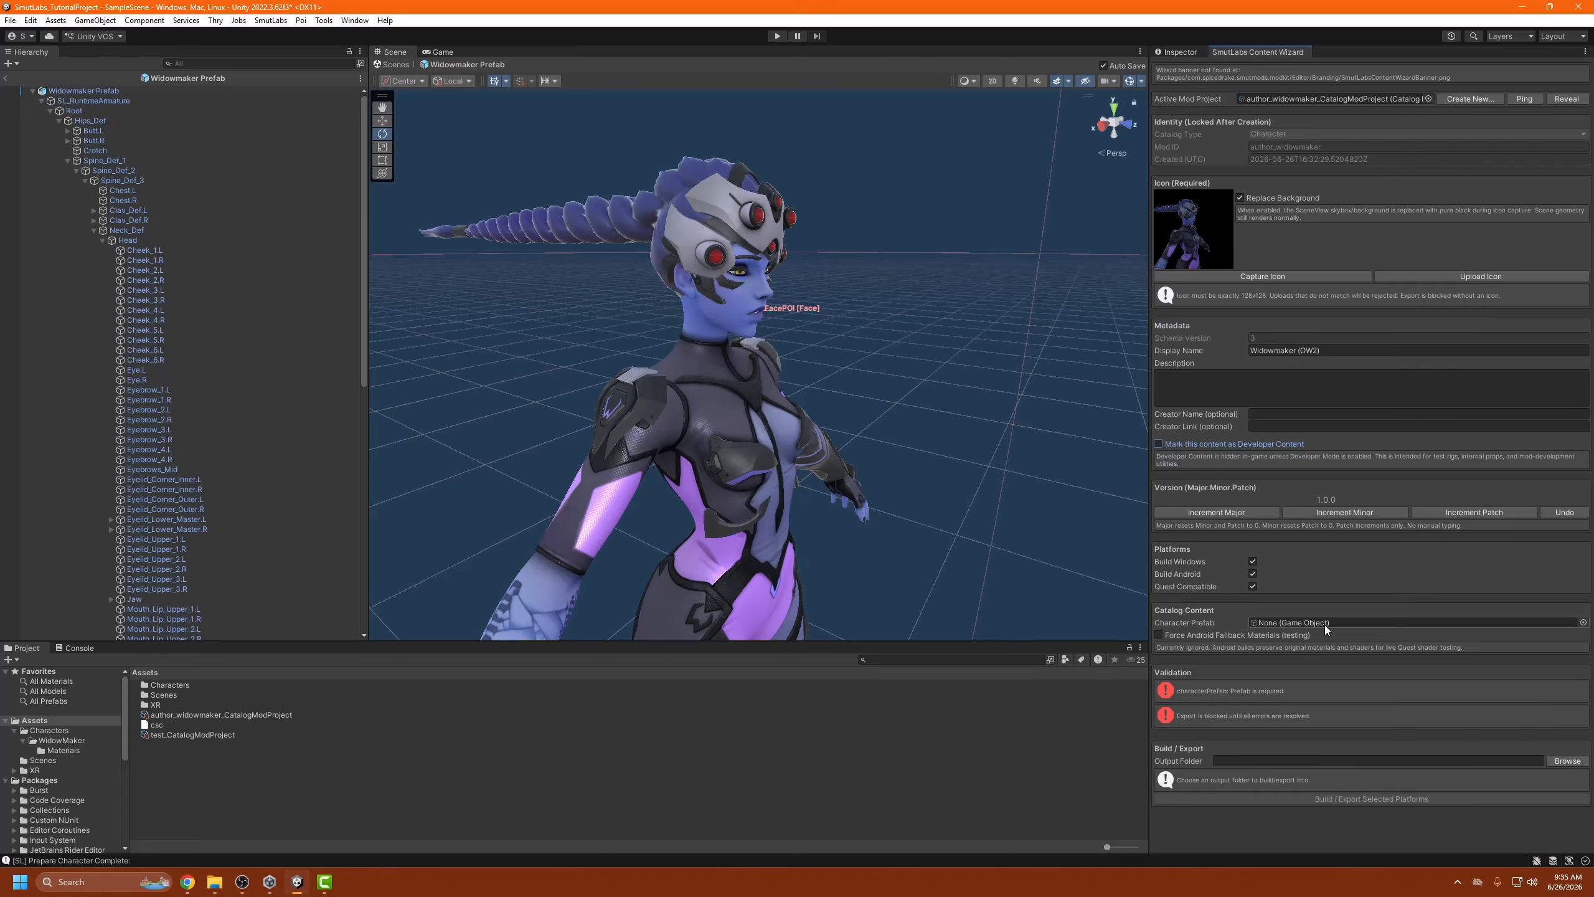
Assign Widowmaker Prefab from the Characters/WidowMaker folder as the mod's character prefab, and clear the assignment again.
{"action": "double_click", "coordinate": [176, 687]}
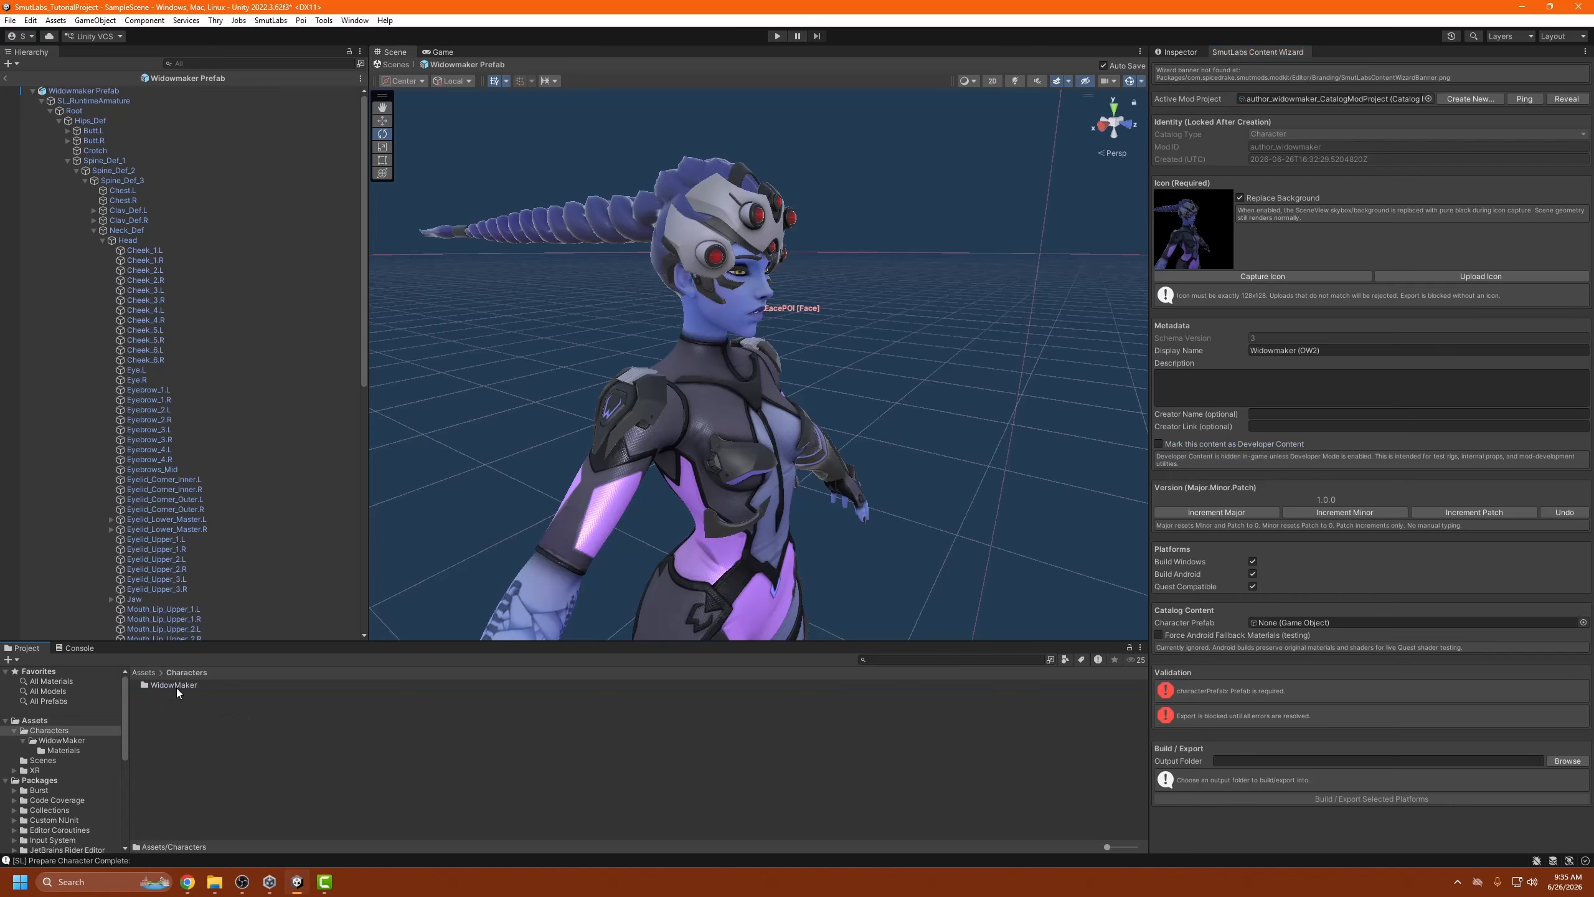
{"action": "double_click", "coordinate": [187, 685]}
{"action": "left_click_drag", "start_coordinate": [191, 693], "coordinate": [1322, 621]}
{"action": "left_click", "coordinate": [1322, 620]}
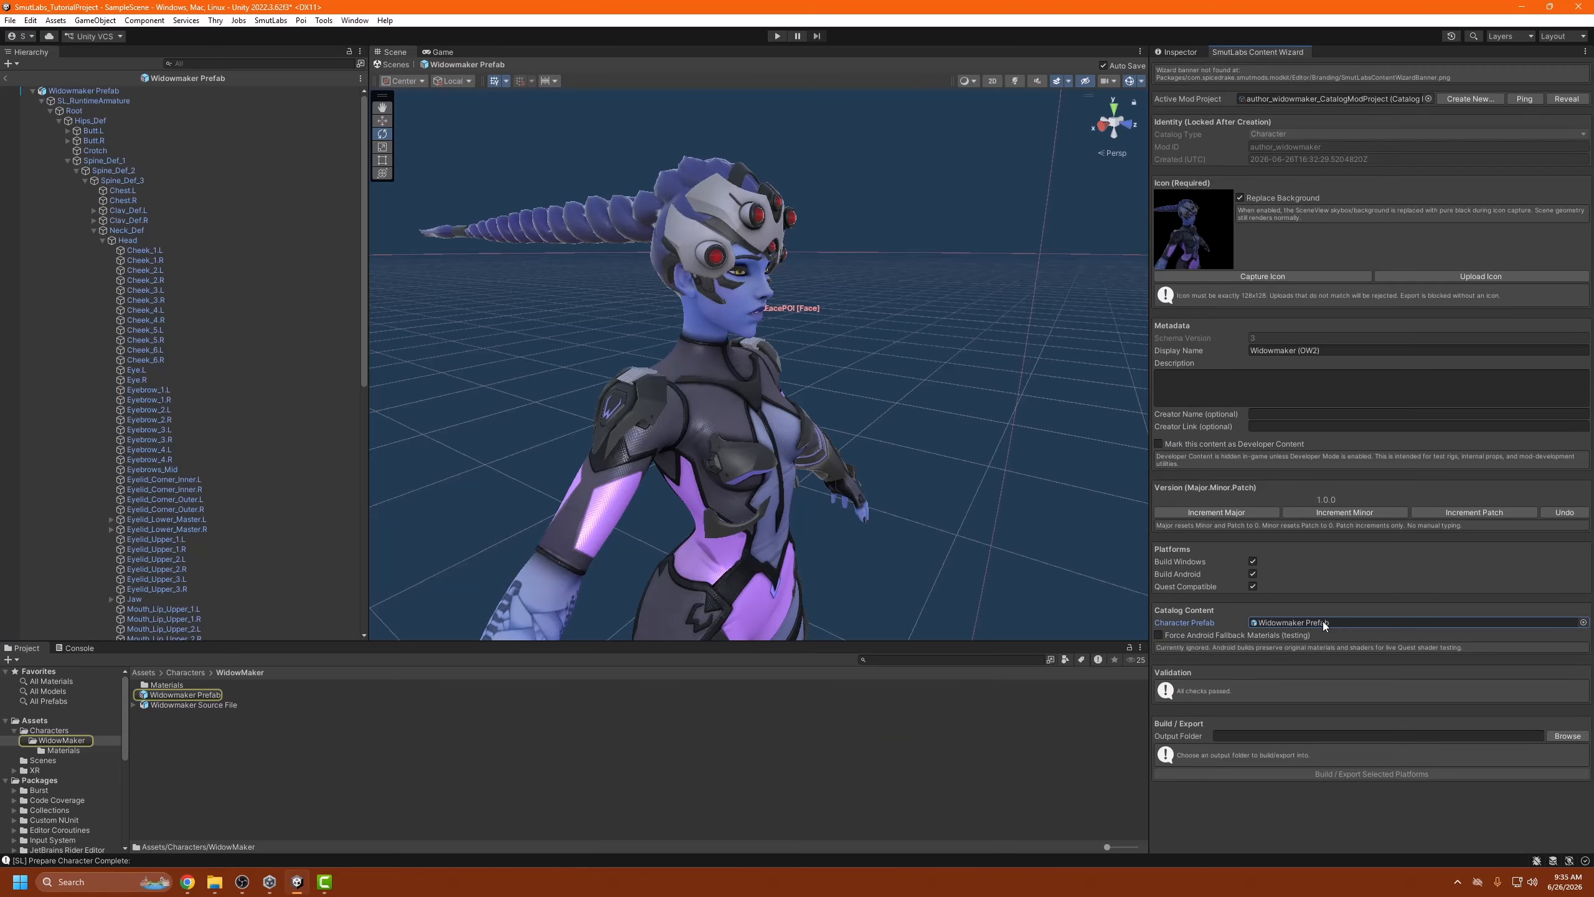
{"action": "key", "text": "Delete"}
Search the selectable game objects for "wid" and assign Widowmaker Prefab as the mod's character prefab.
{"action": "left_click", "coordinate": [1583, 622]}
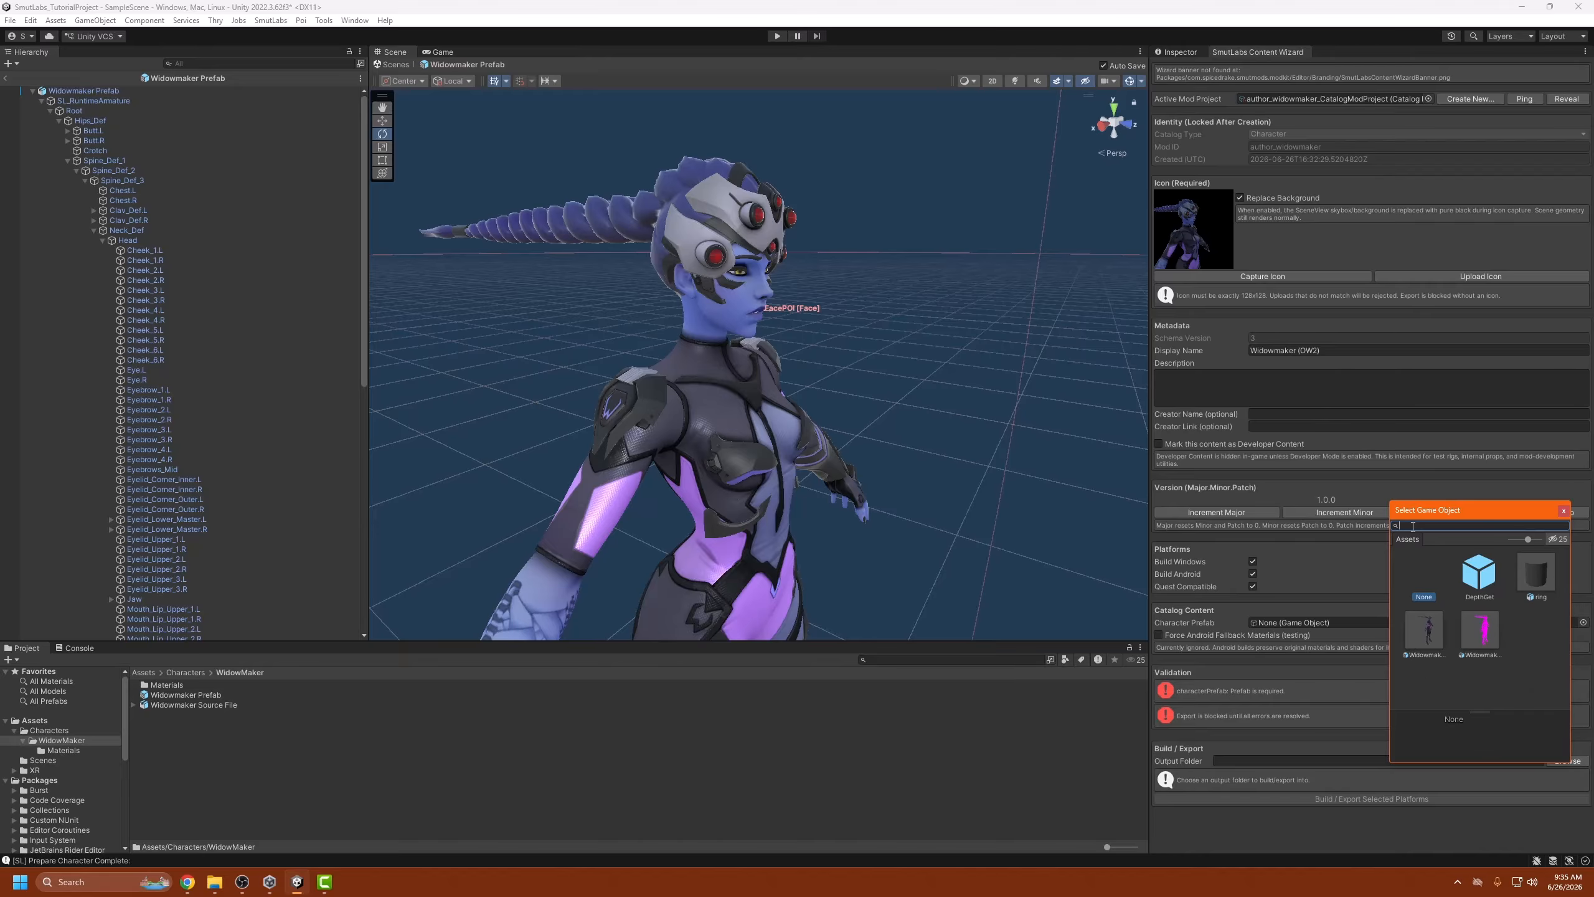
{"action": "type", "text": "wid"}
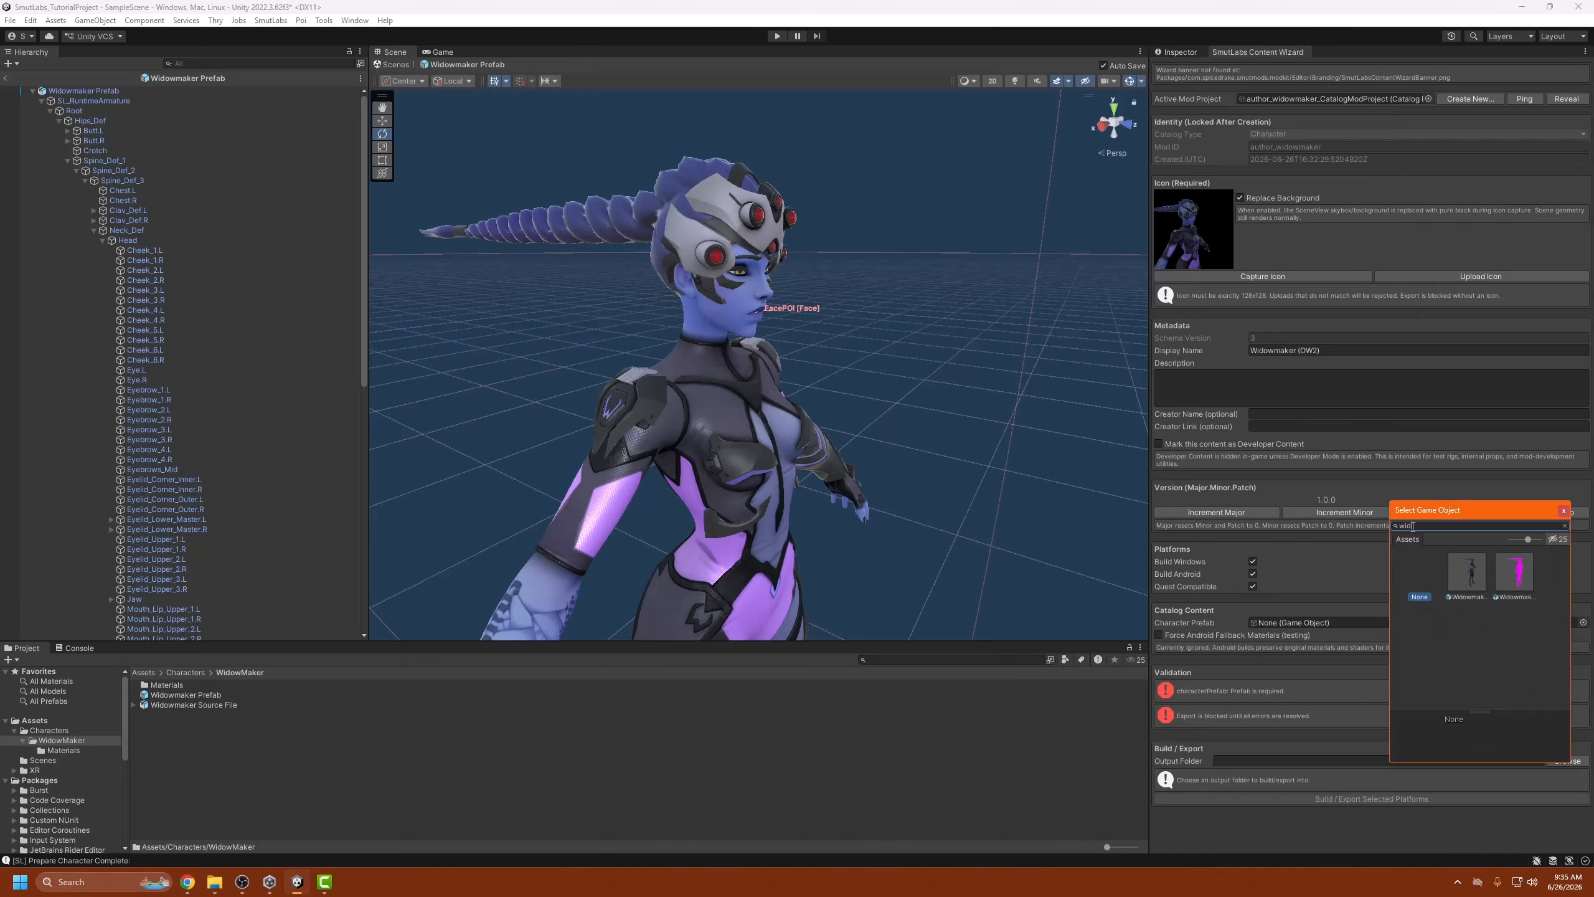
{"action": "left_click", "coordinate": [1464, 572]}
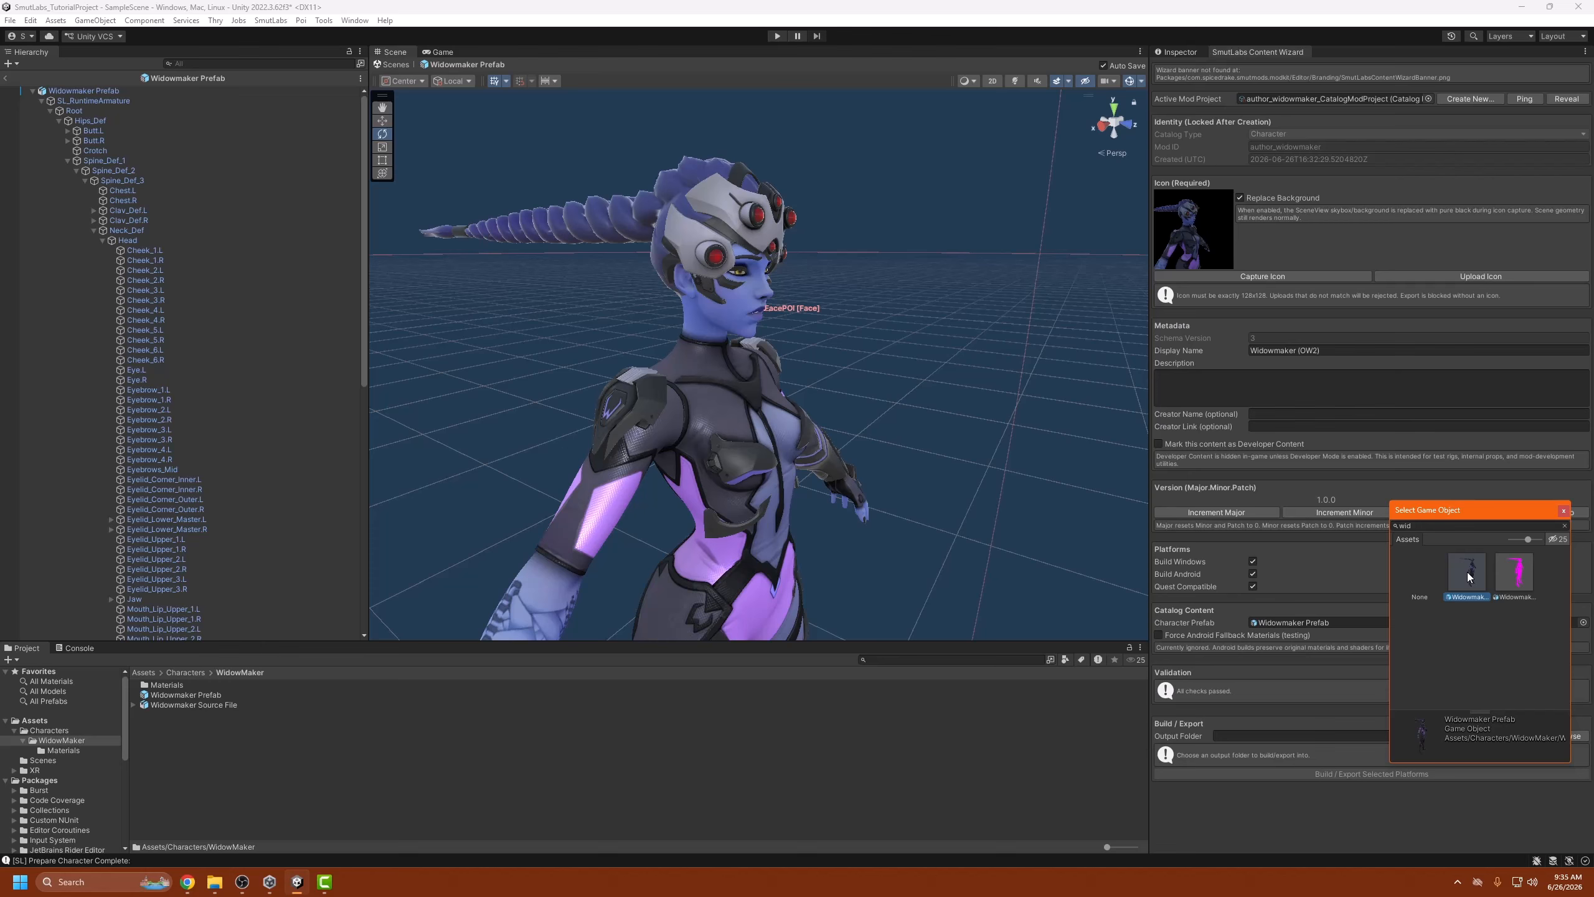
{"action": "left_click", "coordinate": [1519, 574]}
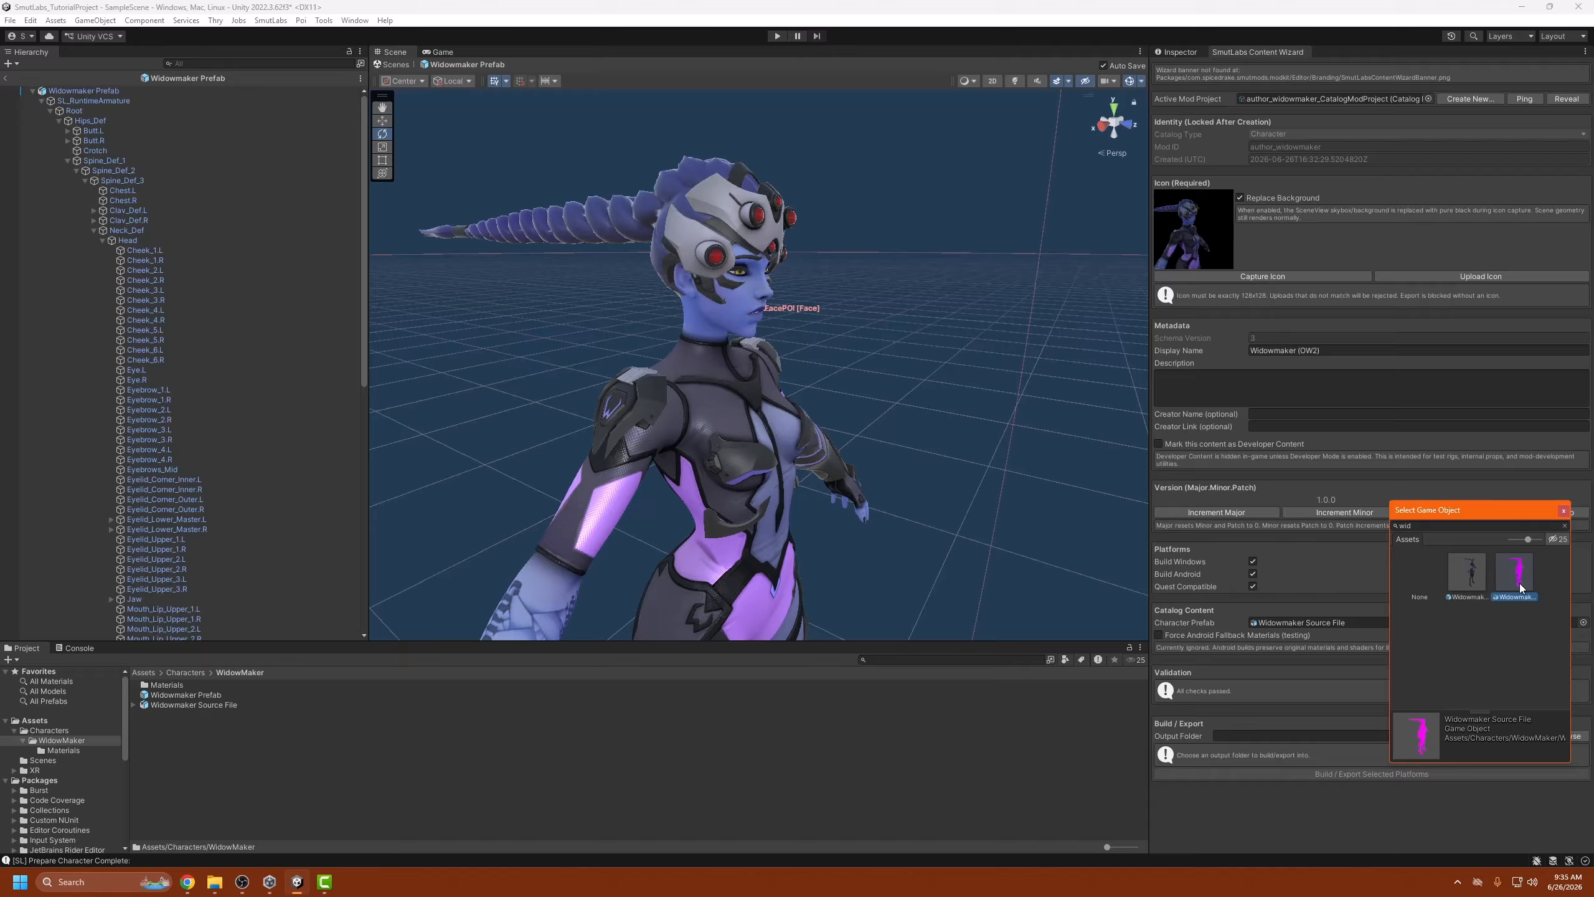
{"action": "left_click", "coordinate": [1475, 577]}
{"action": "double_click", "coordinate": [1468, 576]}
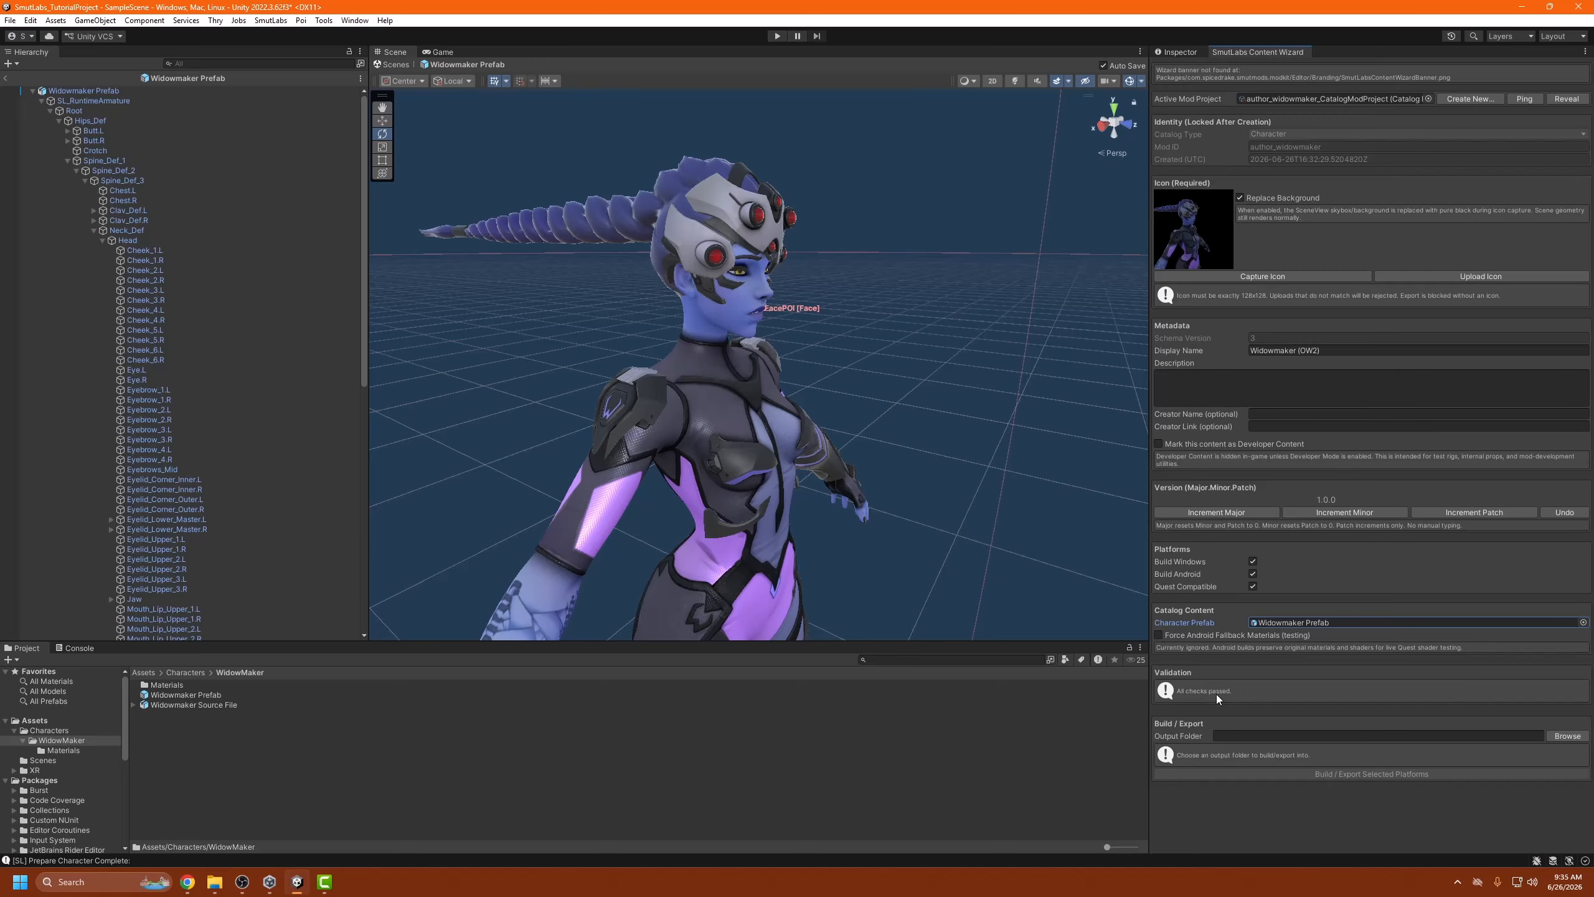
Set the export output folder to Downloaded_Mods inside the Desktop/SmutLabs folder.
{"action": "left_click", "coordinate": [1189, 738]}
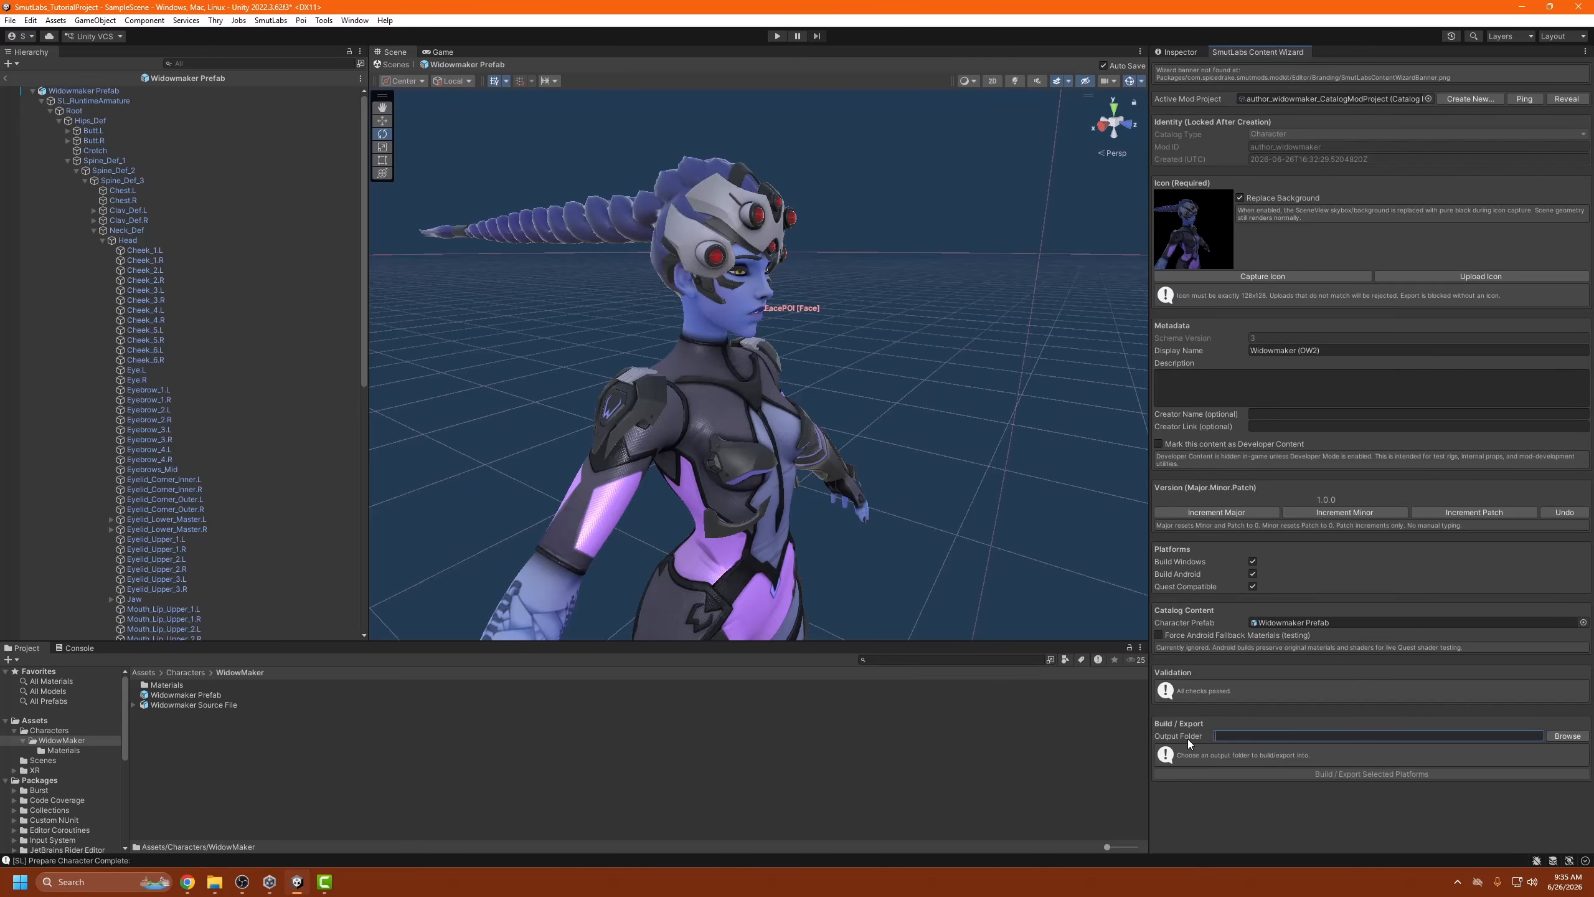
{"action": "left_click", "coordinate": [1565, 736]}
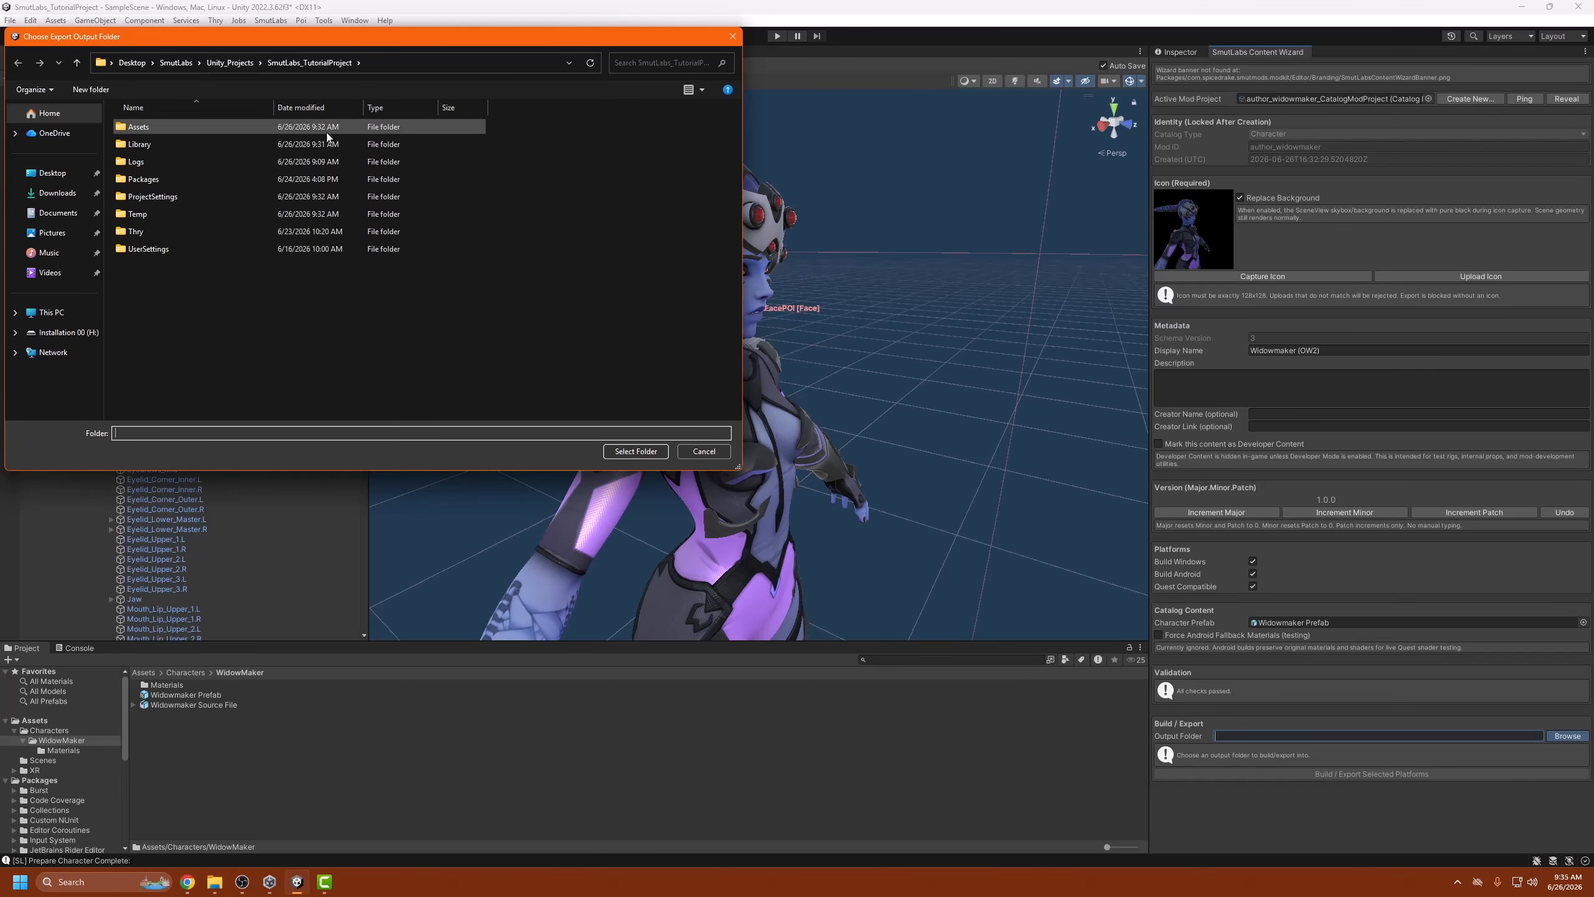
{"action": "left_click", "coordinate": [234, 65]}
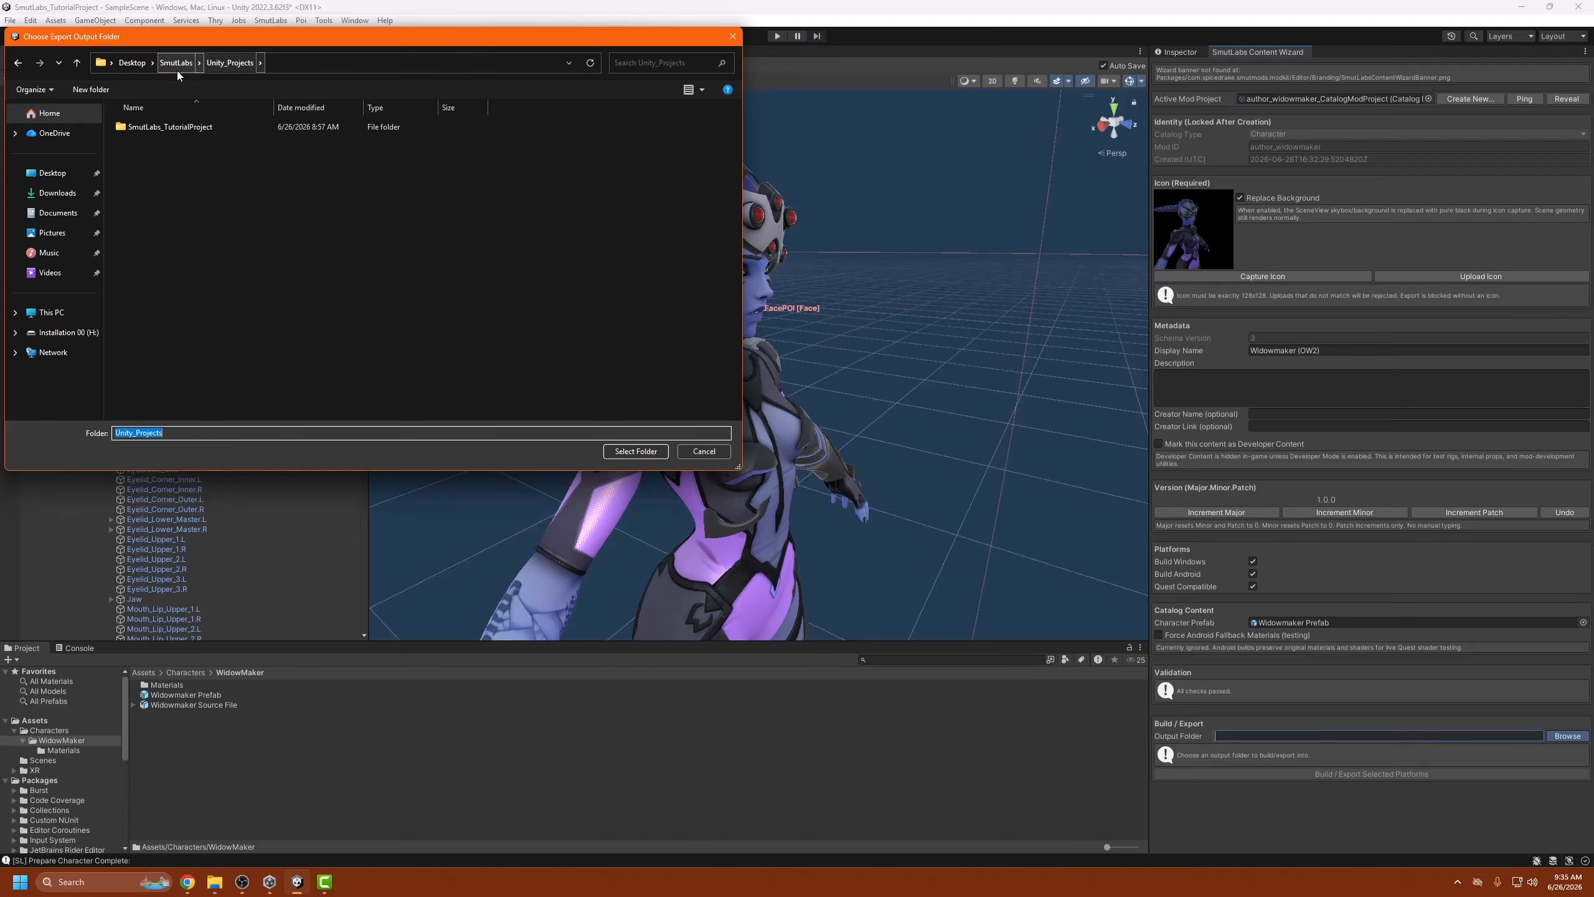
{"action": "left_click", "coordinate": [161, 65]}
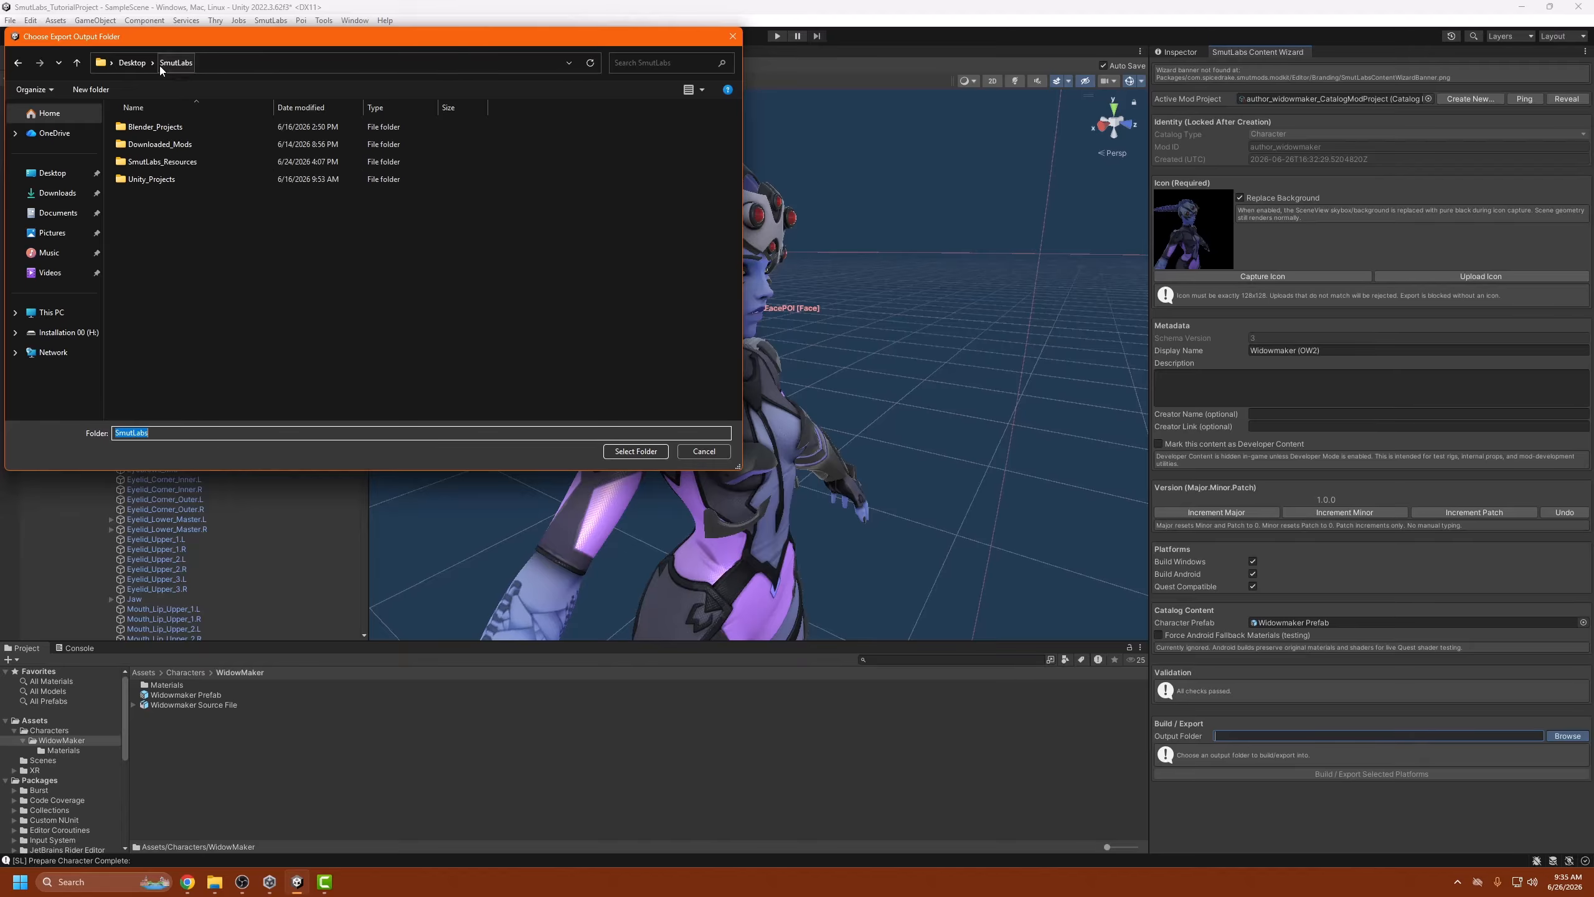
{"action": "double_click", "coordinate": [158, 145]}
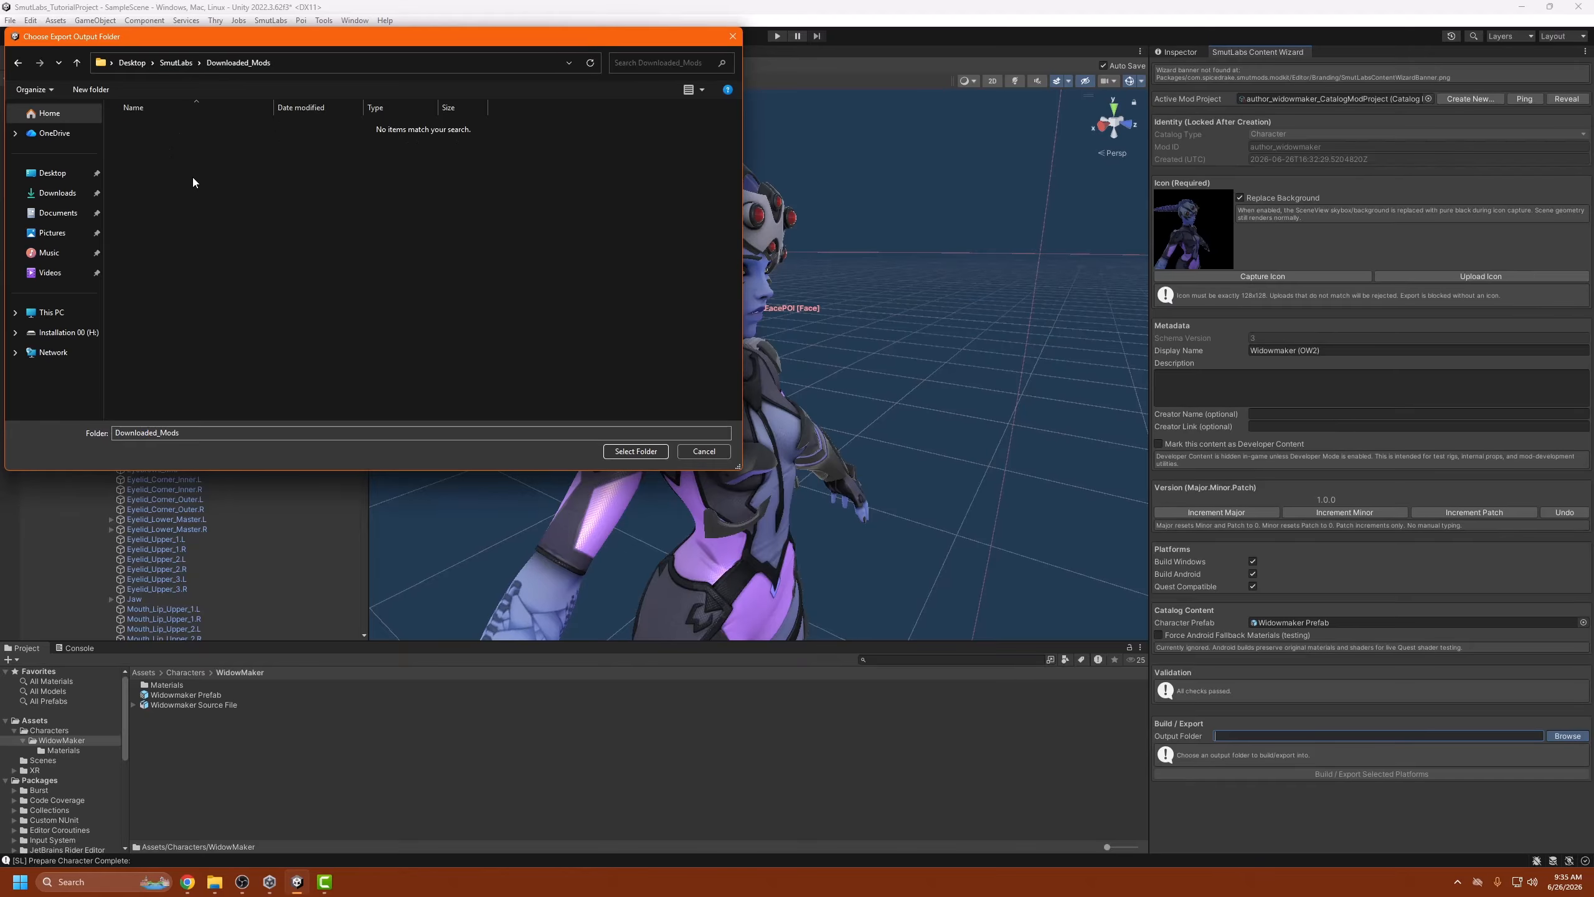
{"action": "left_click", "coordinate": [634, 451]}
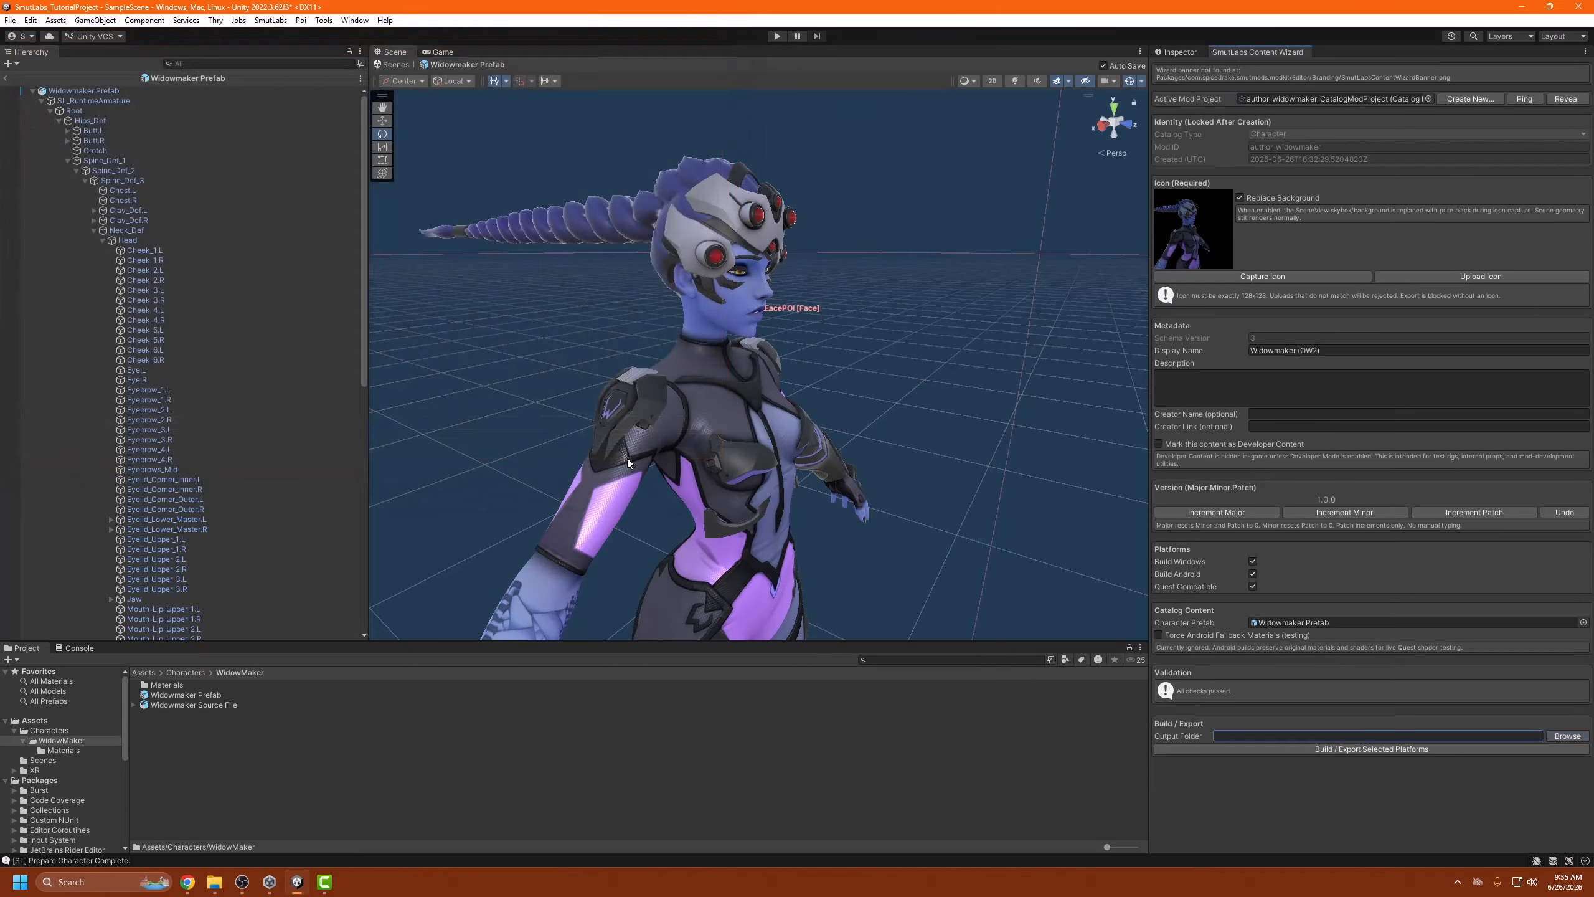
Build and export the mod for the selected platforms, dismiss the shader optimizer notice and close the output folder window.
{"action": "left_click", "coordinate": [1334, 750]}
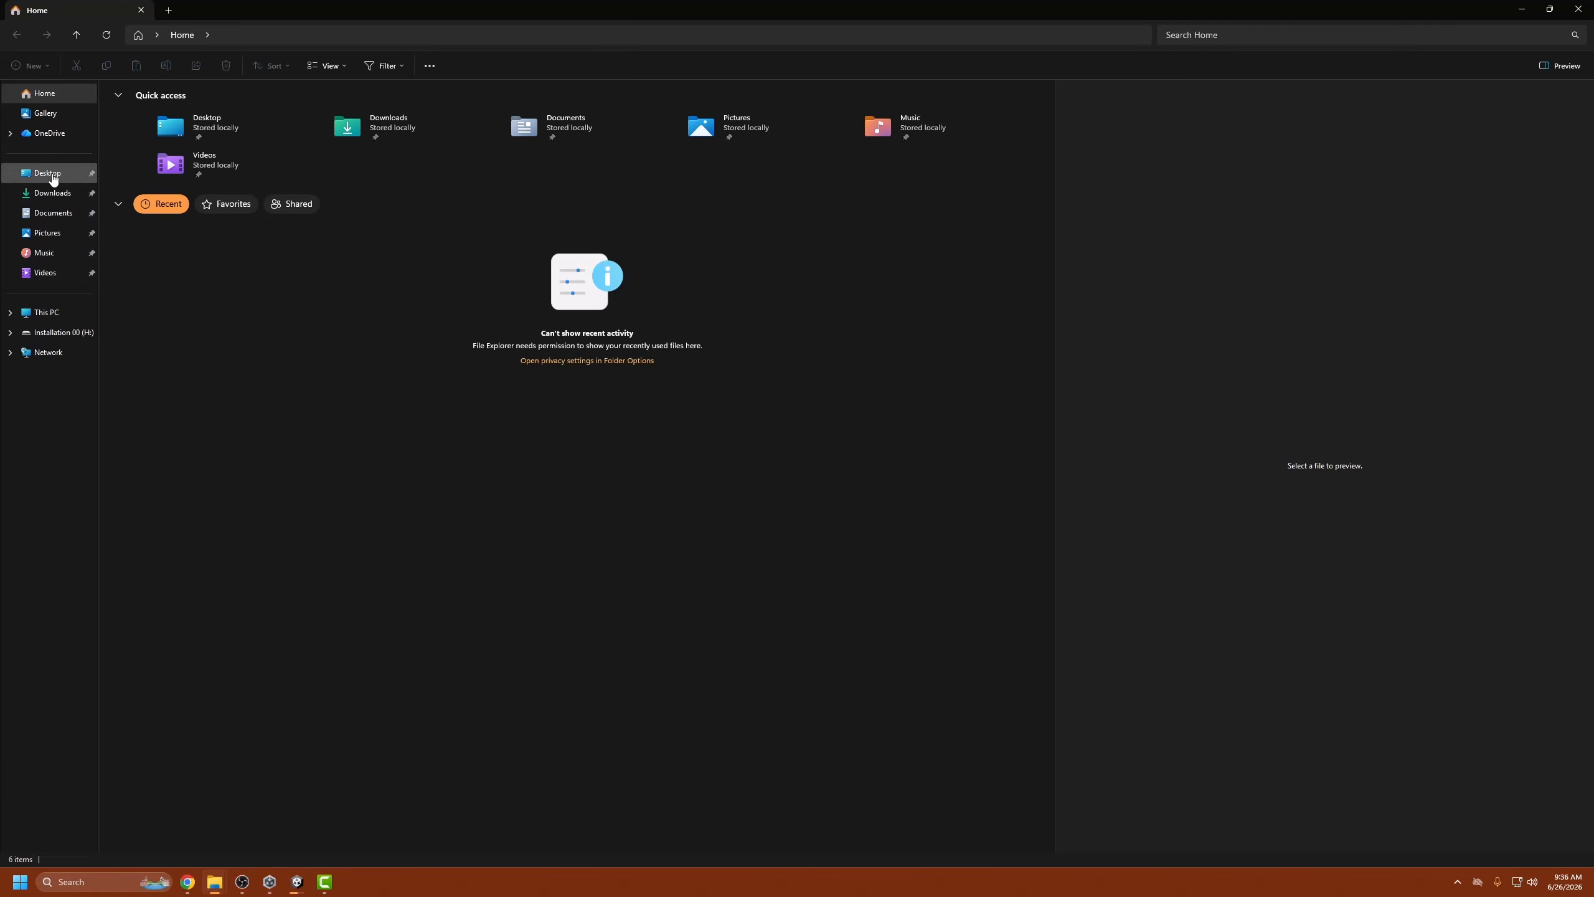
{"action": "left_click", "coordinate": [51, 176]}
{"action": "left_click_drag", "start_coordinate": [480, 10], "coordinate": [768, 541]}
{"action": "left_click", "coordinate": [800, 385]}
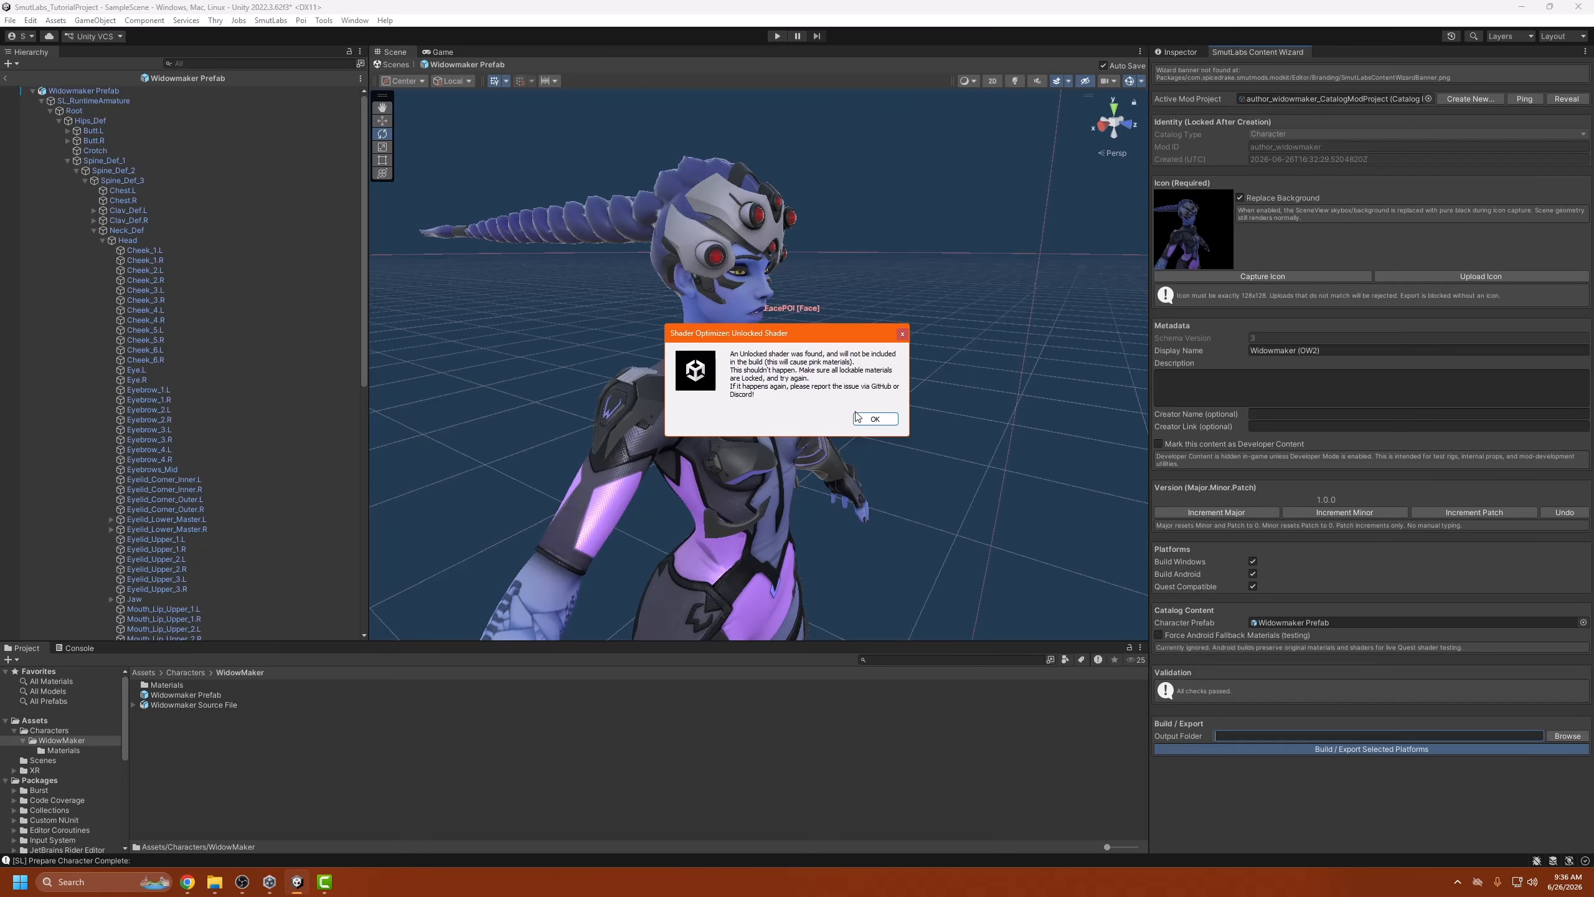
{"action": "left_click", "coordinate": [884, 420]}
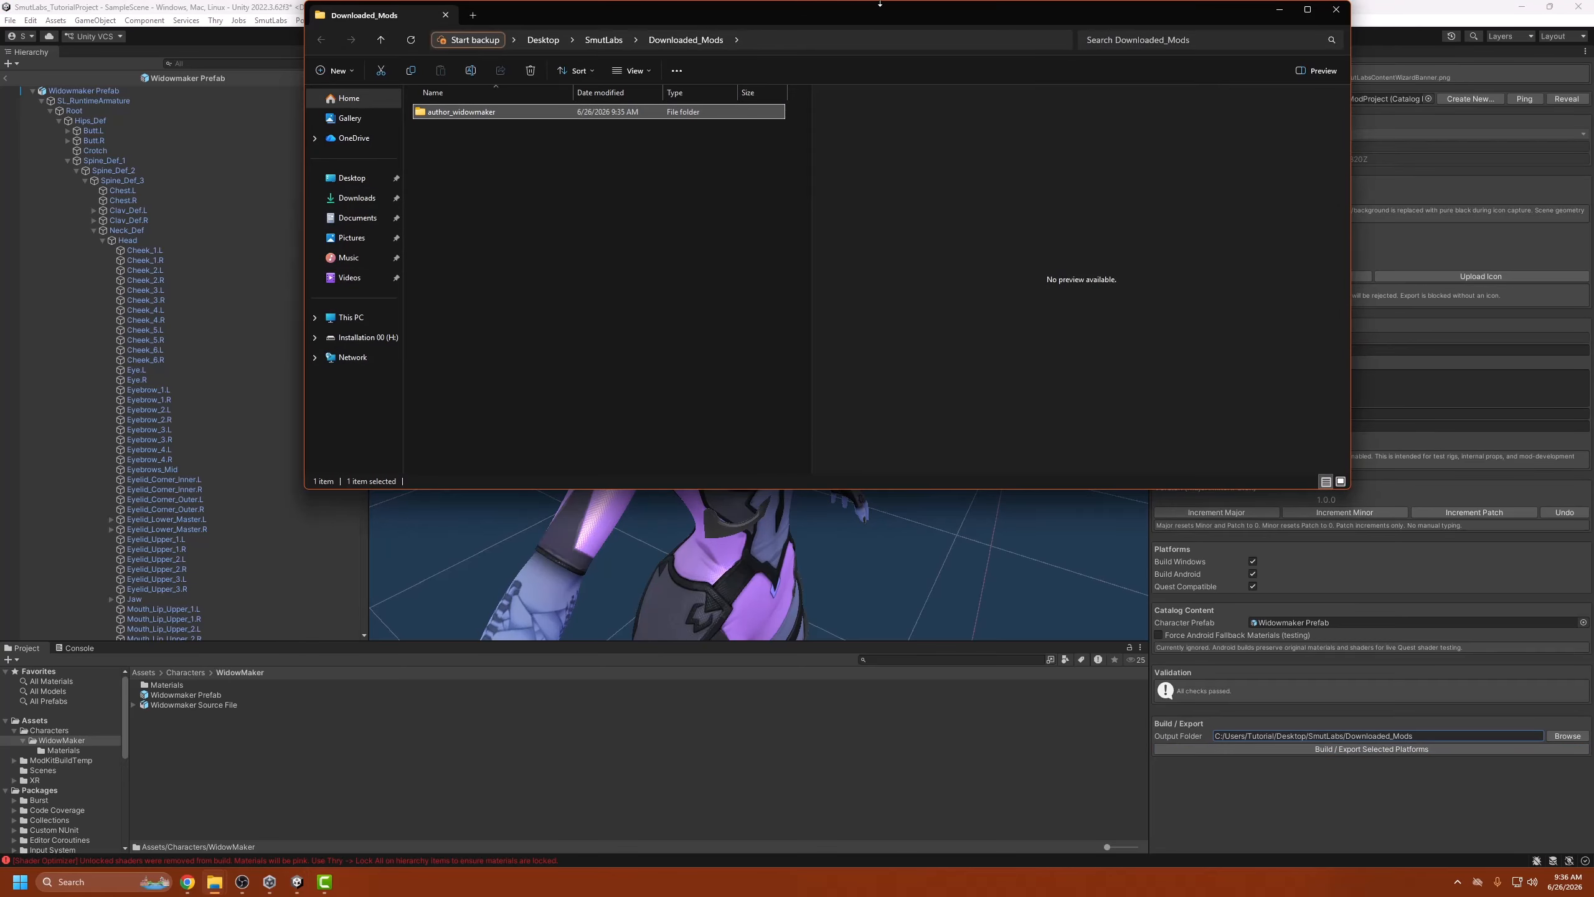
{"action": "left_click", "coordinate": [1335, 9]}
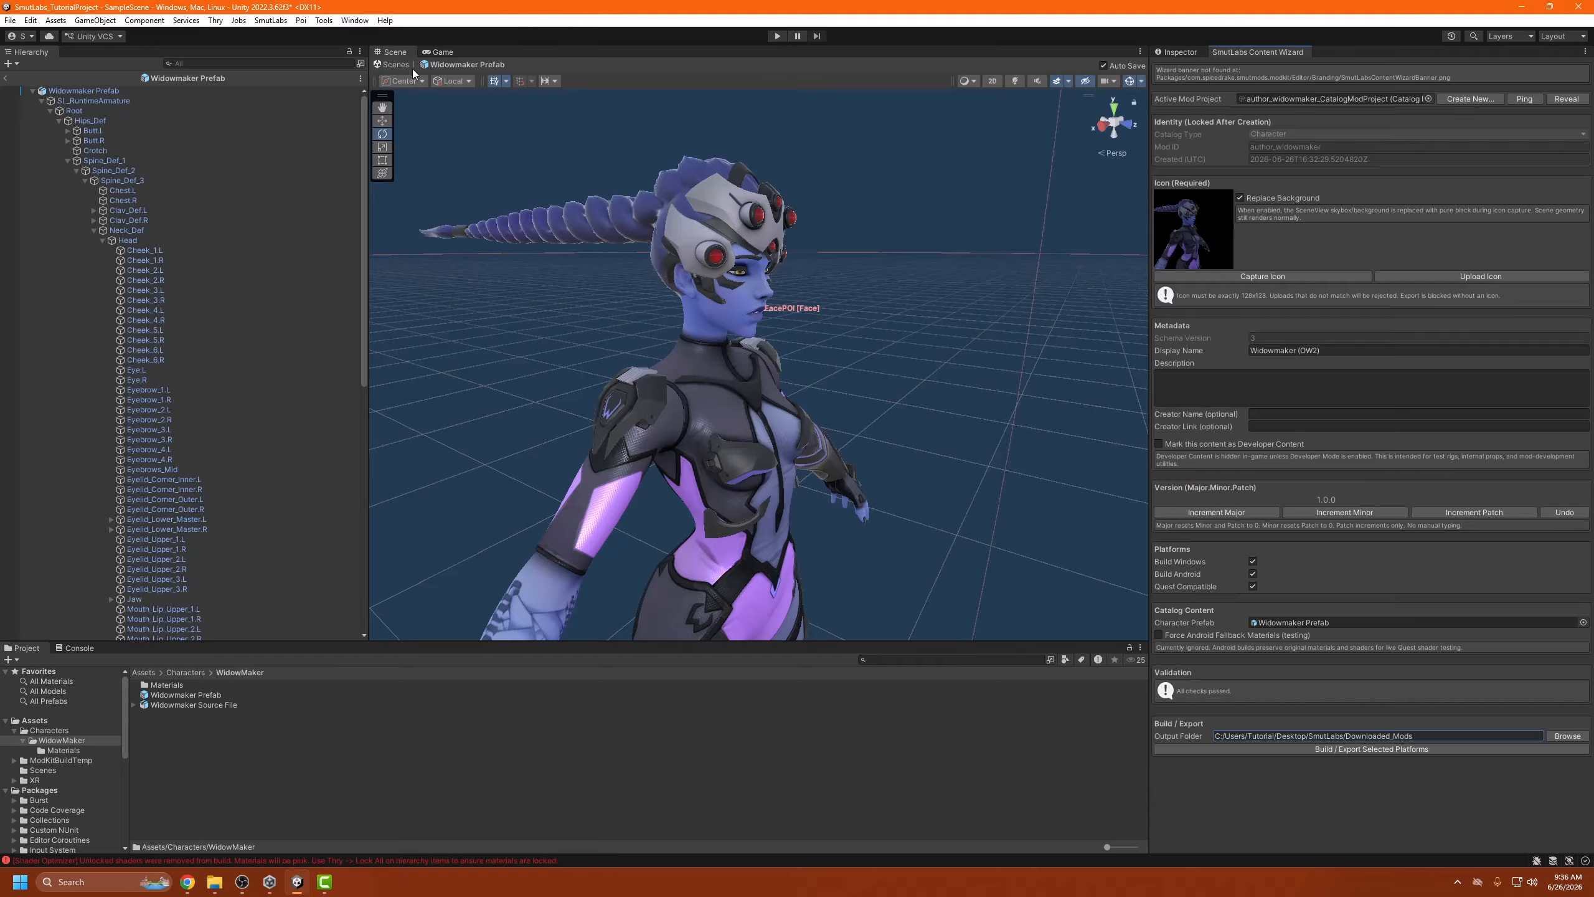
{"action": "left_click", "coordinate": [302, 20]}
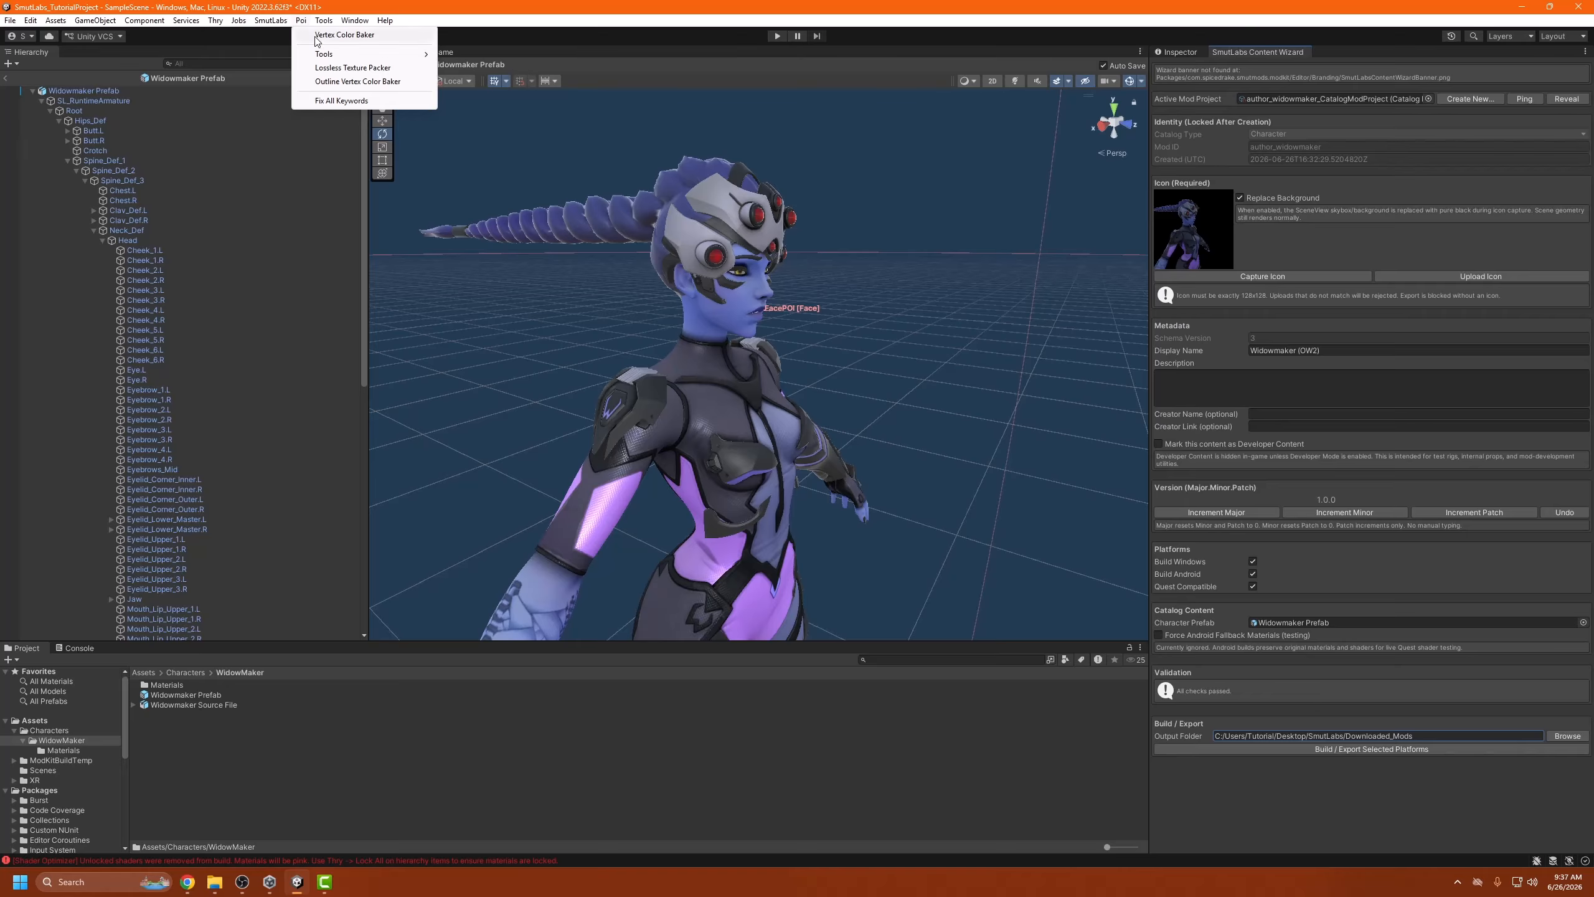
{"action": "mouse_move", "coordinate": [384, 55]}
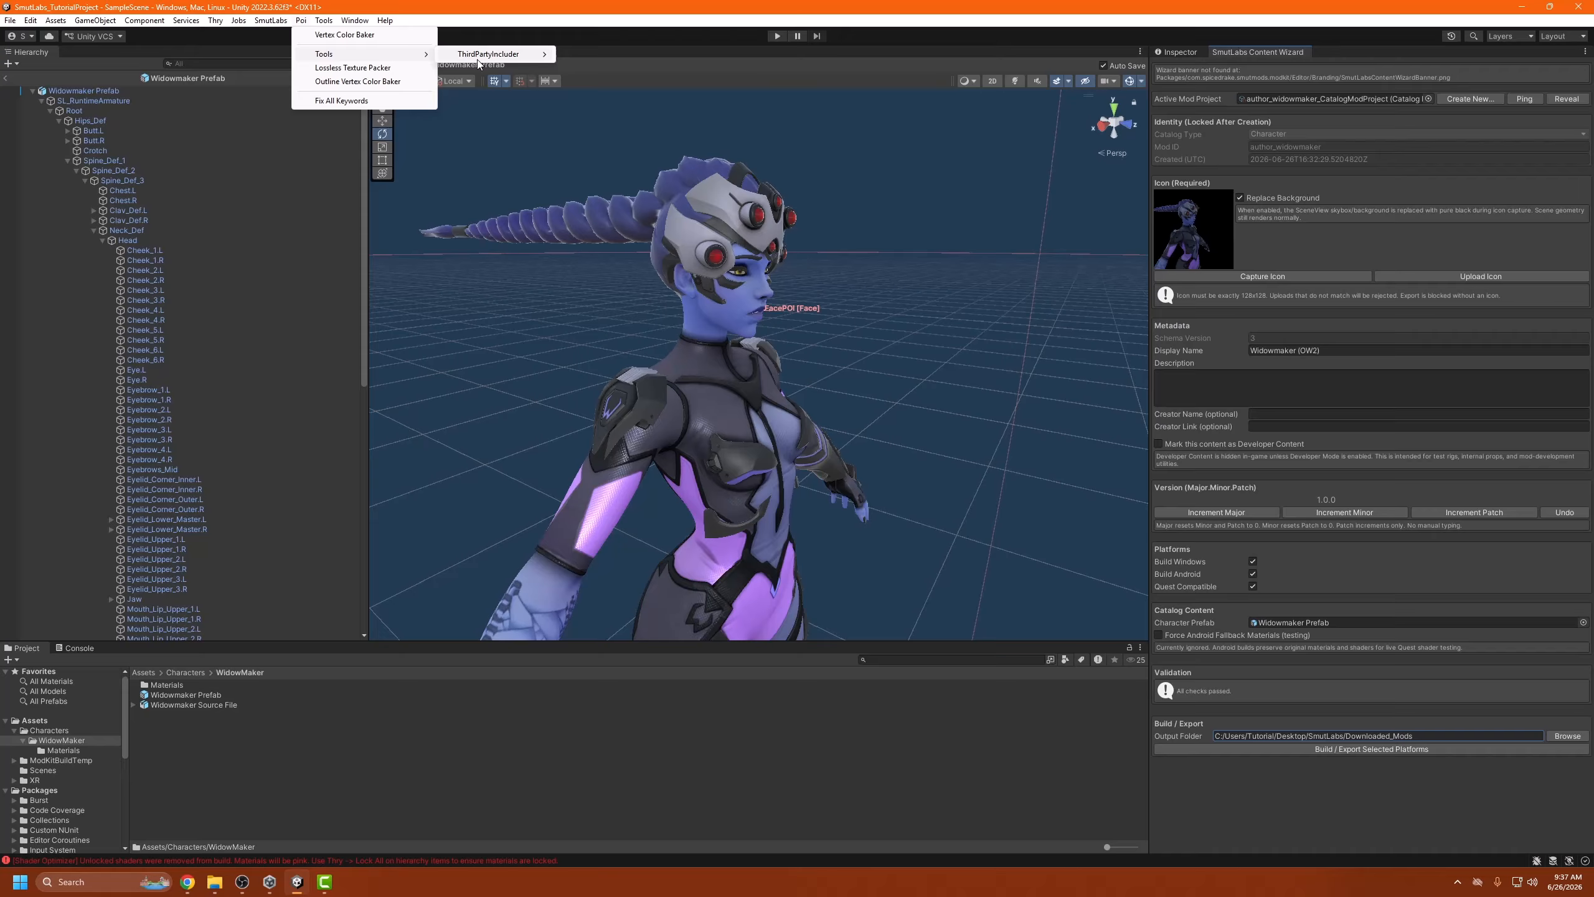
{"action": "mouse_move", "coordinate": [479, 60]}
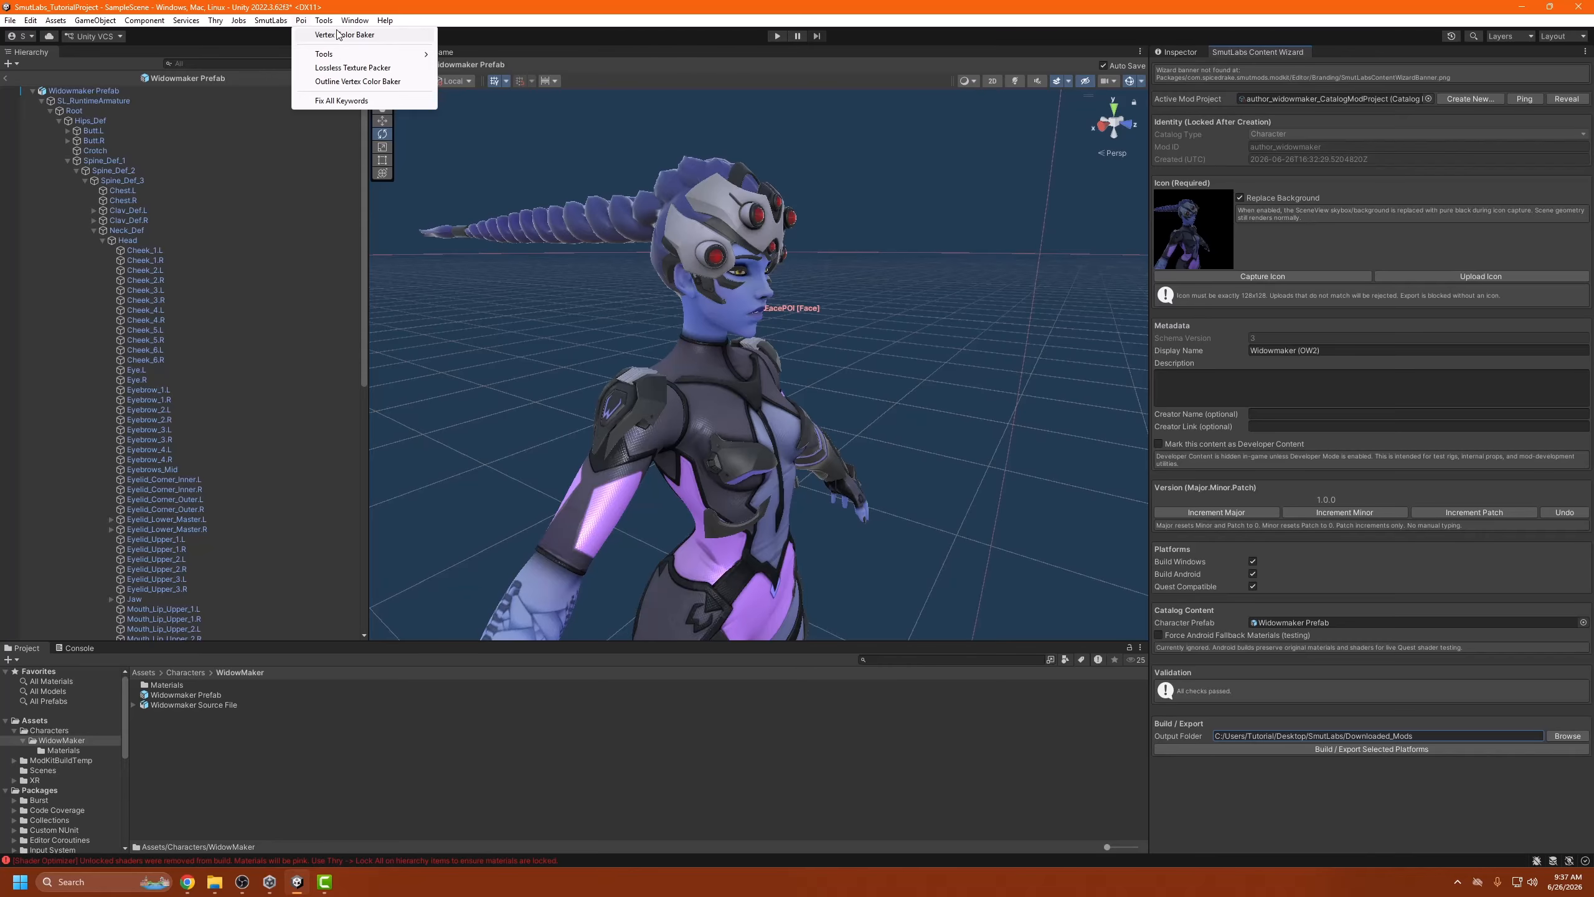
{"action": "left_click", "coordinate": [443, 821]}
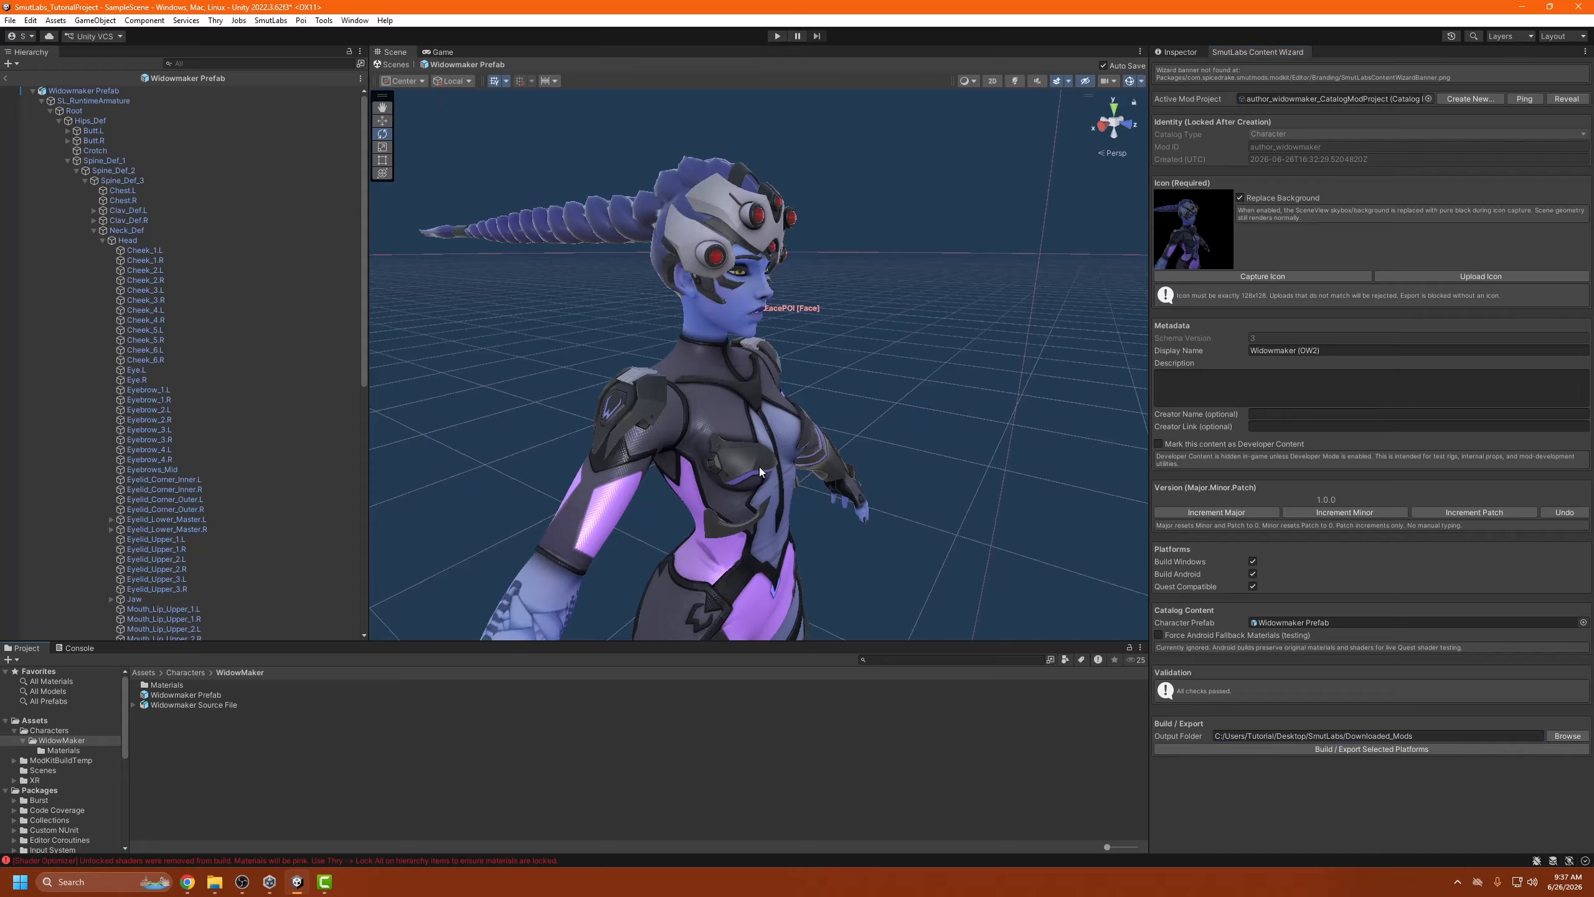
Find the Widowmaker_Body material through the character's body mesh and lock it in its optimized Poiyomi shader.
{"action": "left_click", "coordinate": [741, 438]}
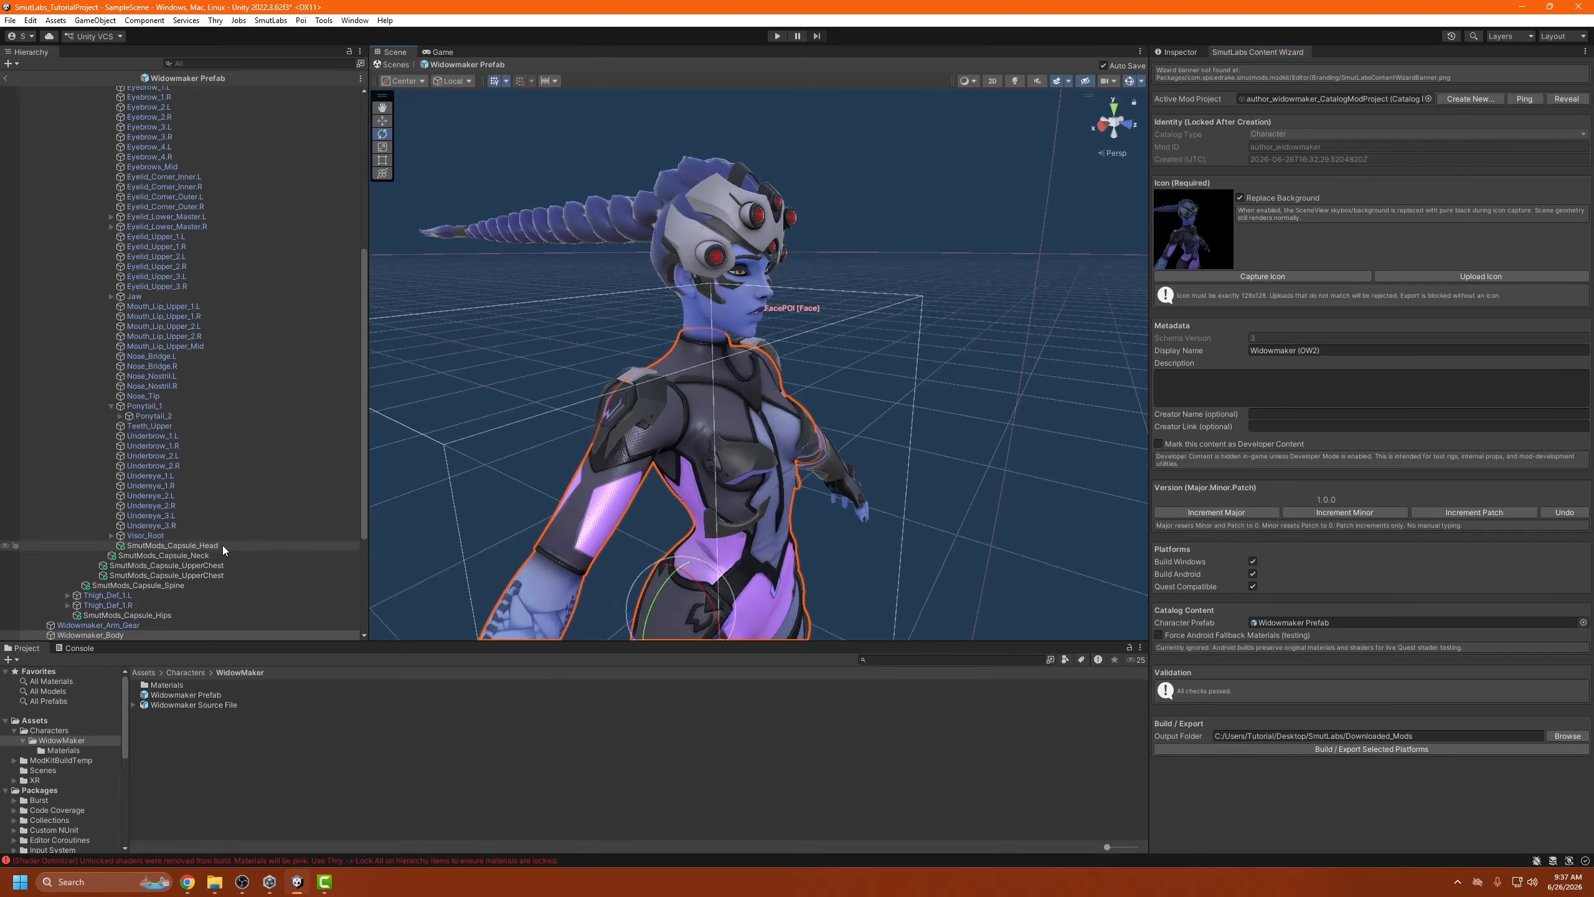
{"action": "left_click", "coordinate": [1180, 52]}
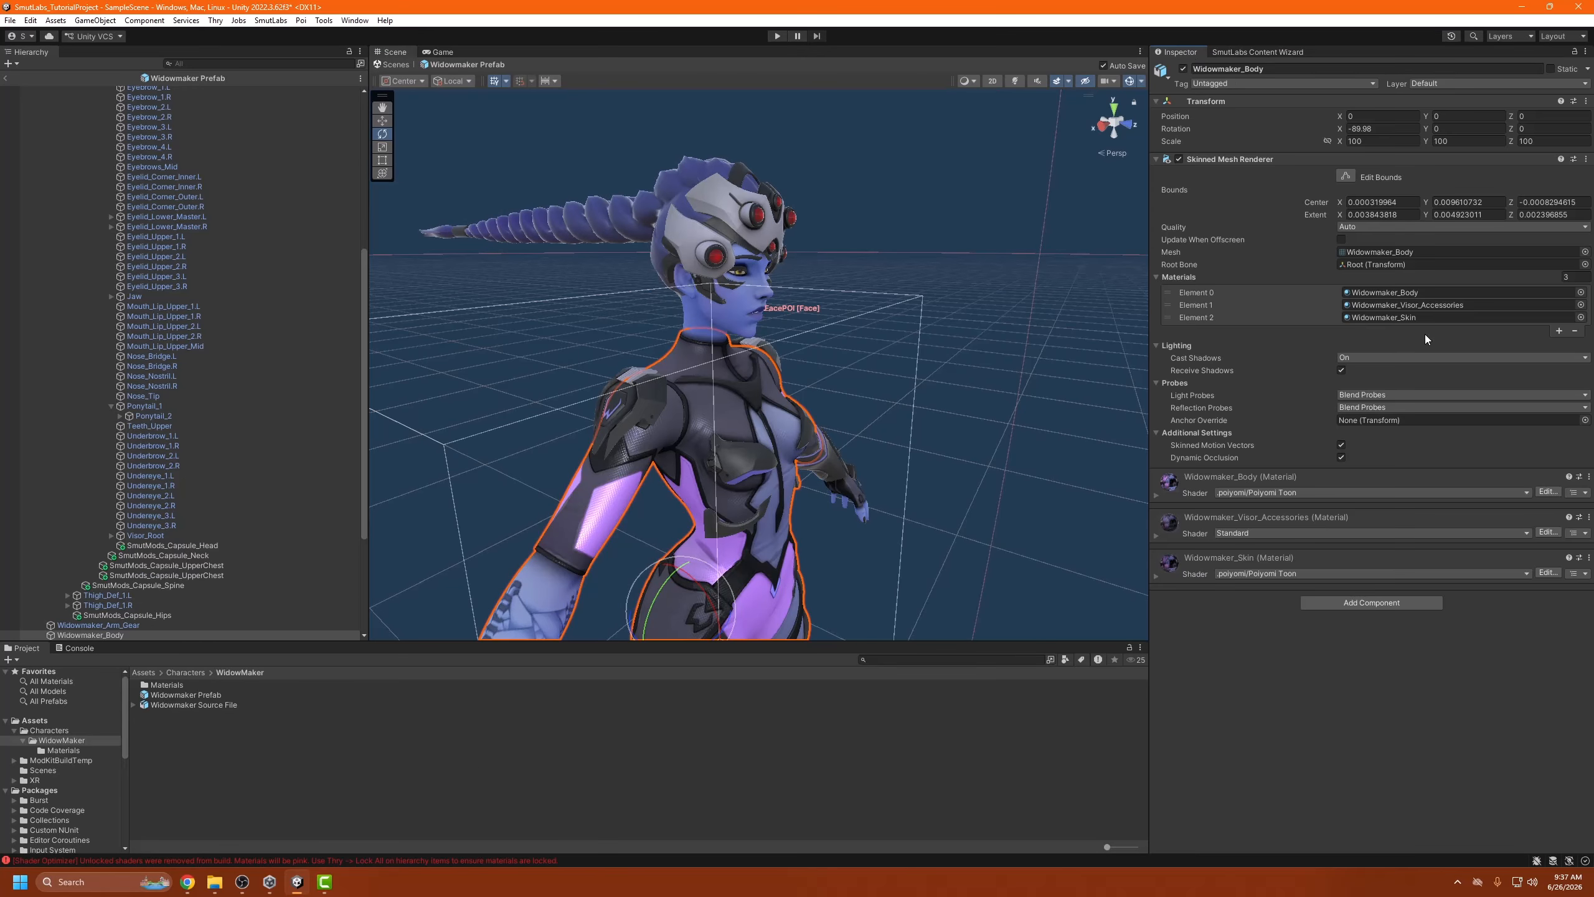
{"action": "left_click", "coordinate": [1385, 292]}
{"action": "left_click", "coordinate": [169, 769]}
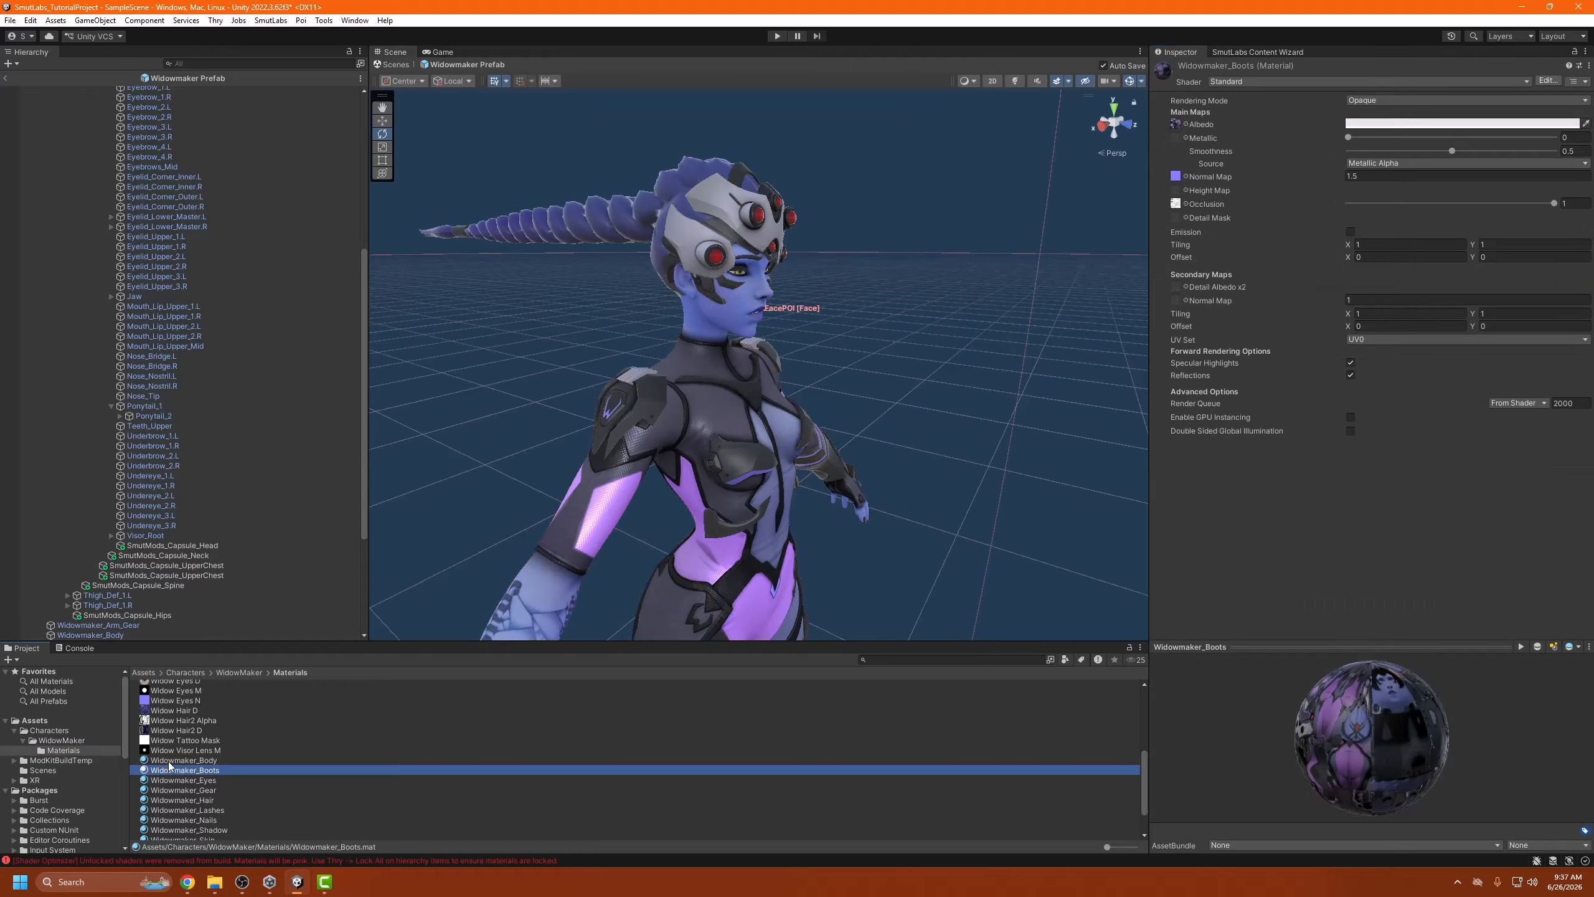
{"action": "left_click", "coordinate": [169, 760]}
{"action": "left_click", "coordinate": [1581, 66]}
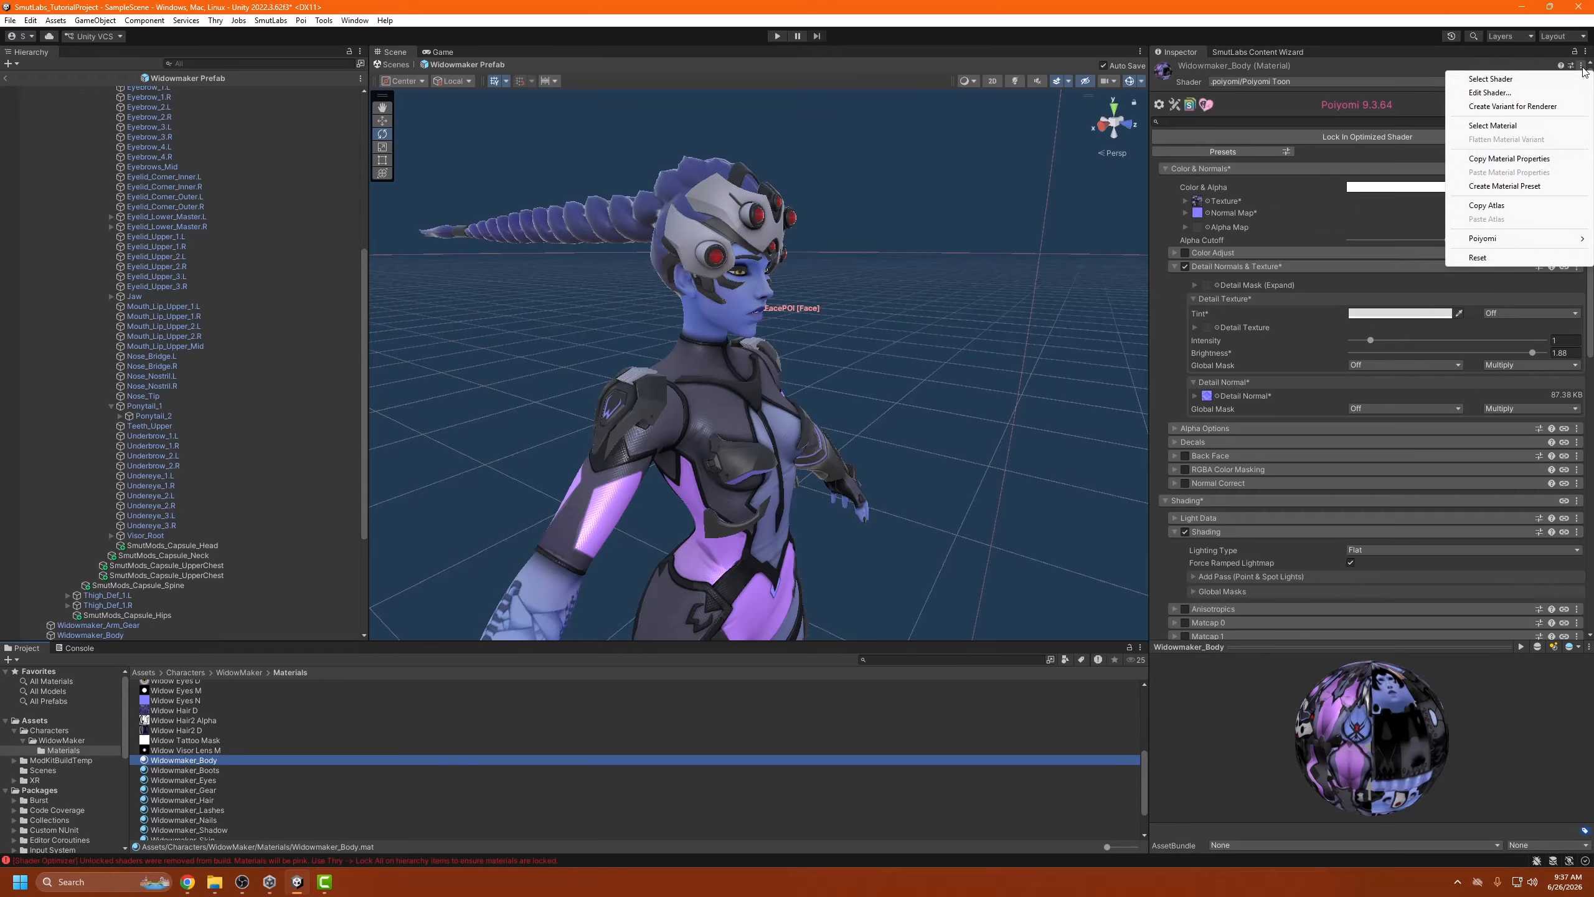
{"action": "mouse_move", "coordinate": [1521, 243]}
{"action": "left_click", "coordinate": [1380, 64]}
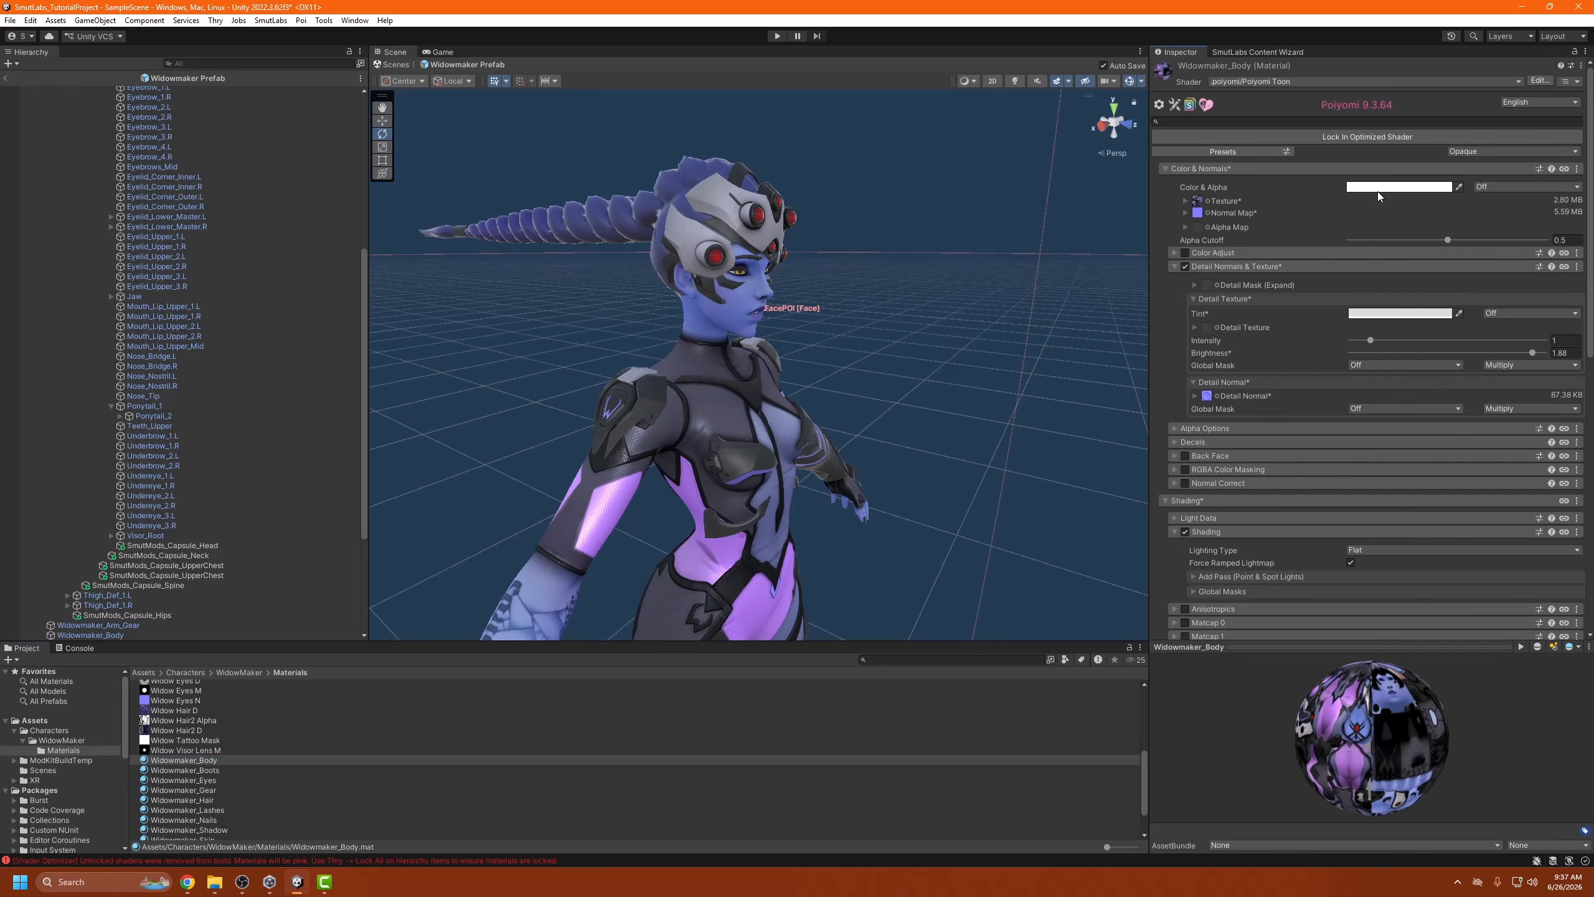
{"action": "left_click", "coordinate": [1360, 135]}
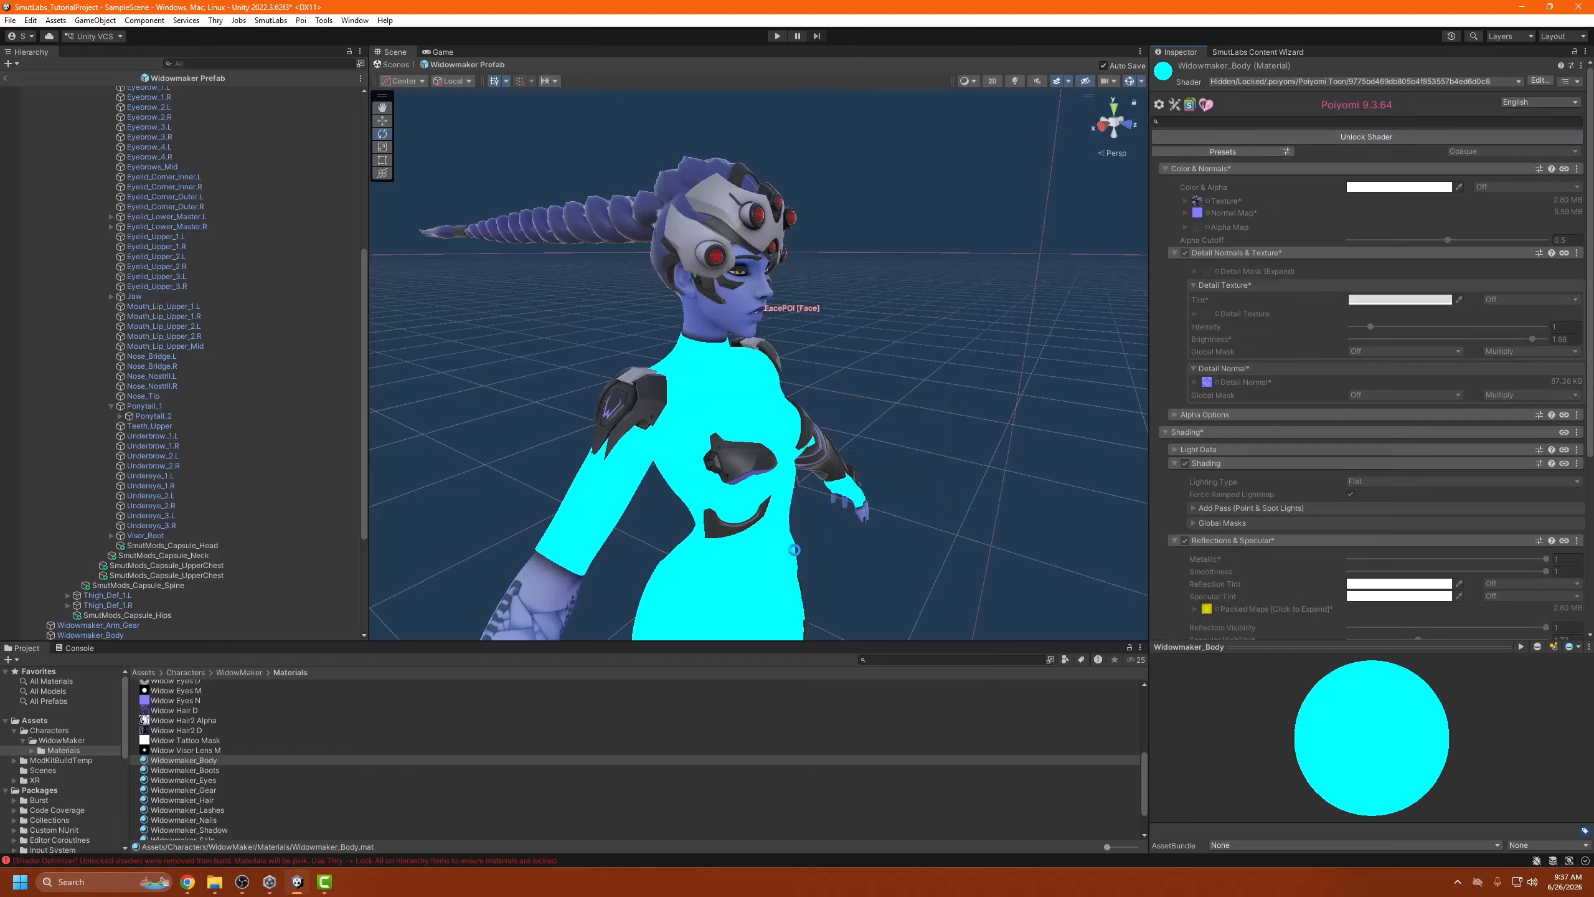
Go through the materials from Widowmaker_Boots to Widowmaker_Skin and lock the Poiyomi-based Widowmaker_Skin in its optimized shader.
{"action": "left_click", "coordinate": [207, 770]}
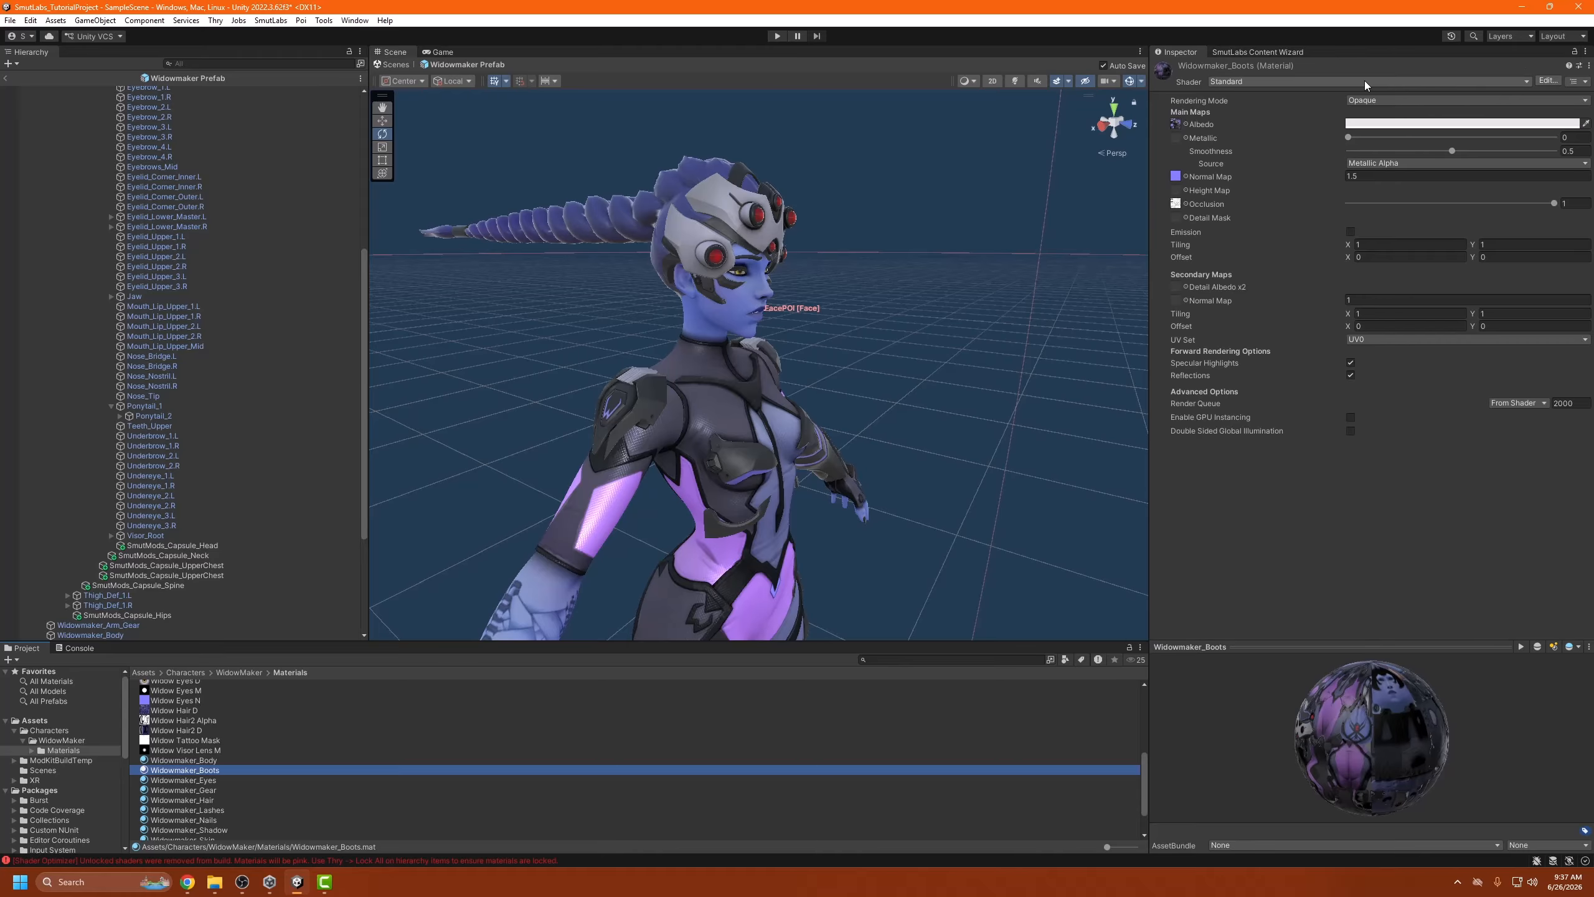
{"action": "left_click", "coordinate": [214, 780]}
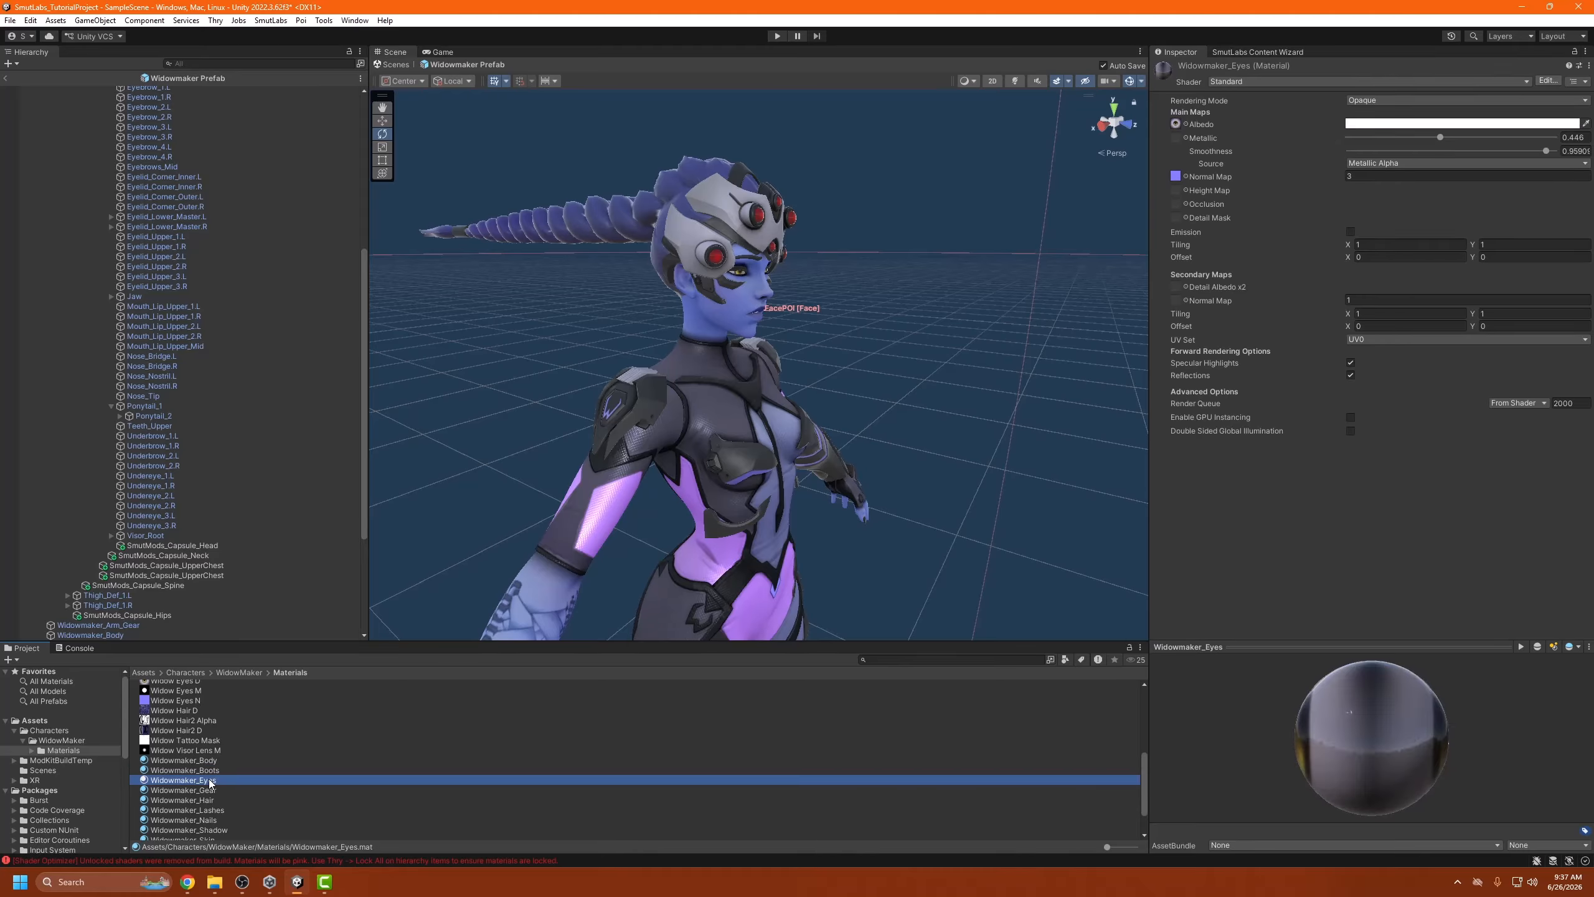
{"action": "left_click", "coordinate": [216, 789]}
{"action": "left_click", "coordinate": [215, 800]}
{"action": "left_click", "coordinate": [217, 809]}
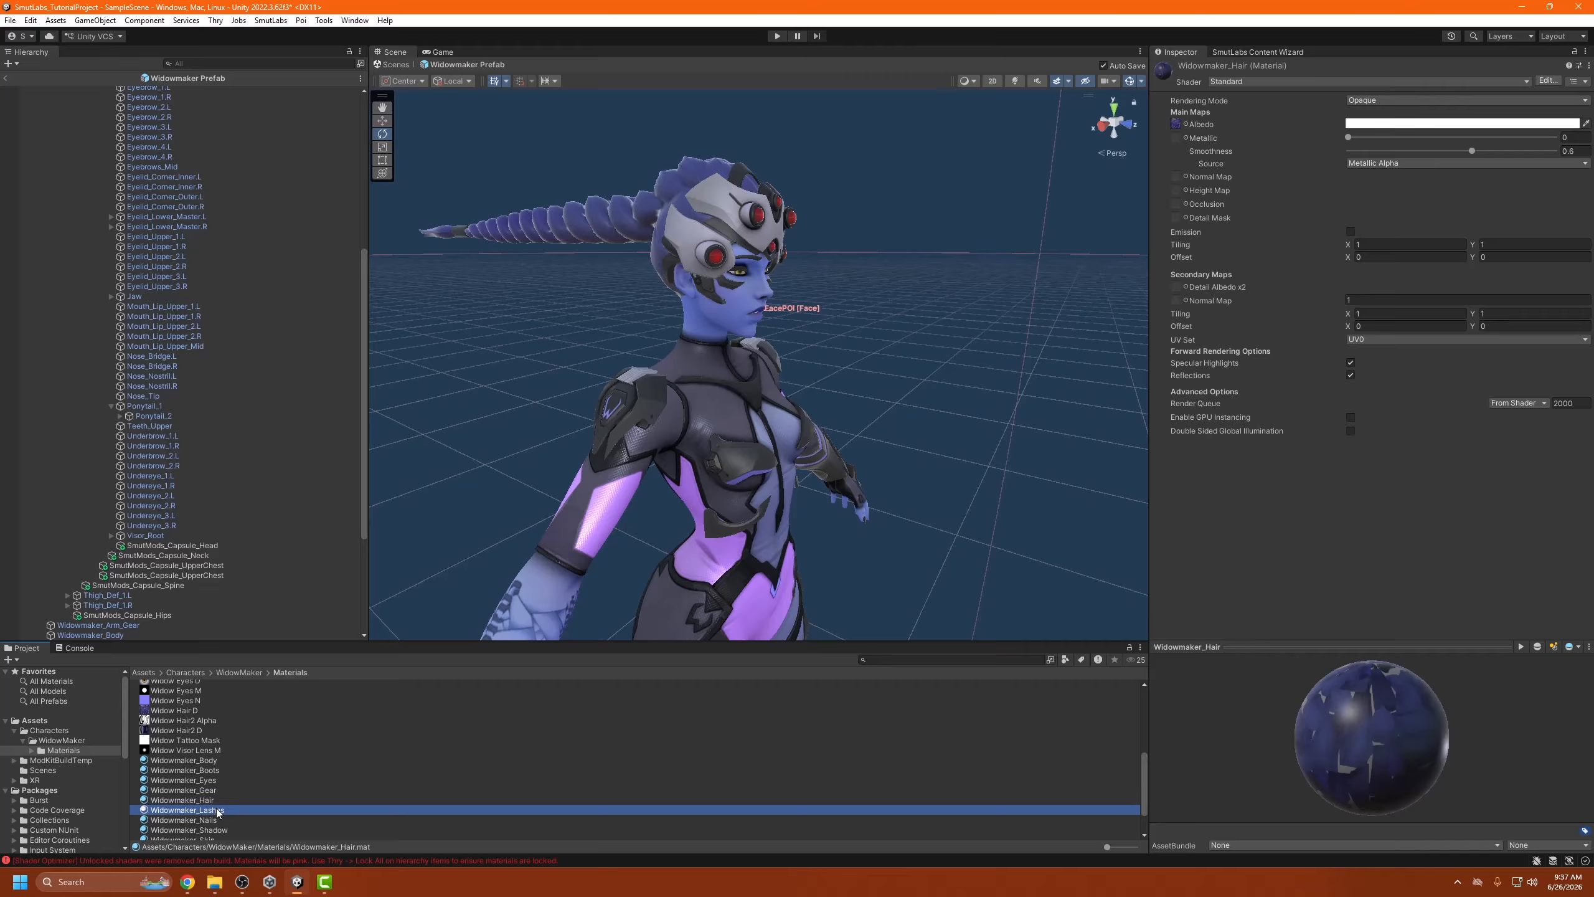
{"action": "left_click", "coordinate": [217, 819]}
{"action": "scroll", "coordinate": [229, 818], "scroll_direction": "down", "scroll_amount": 2}
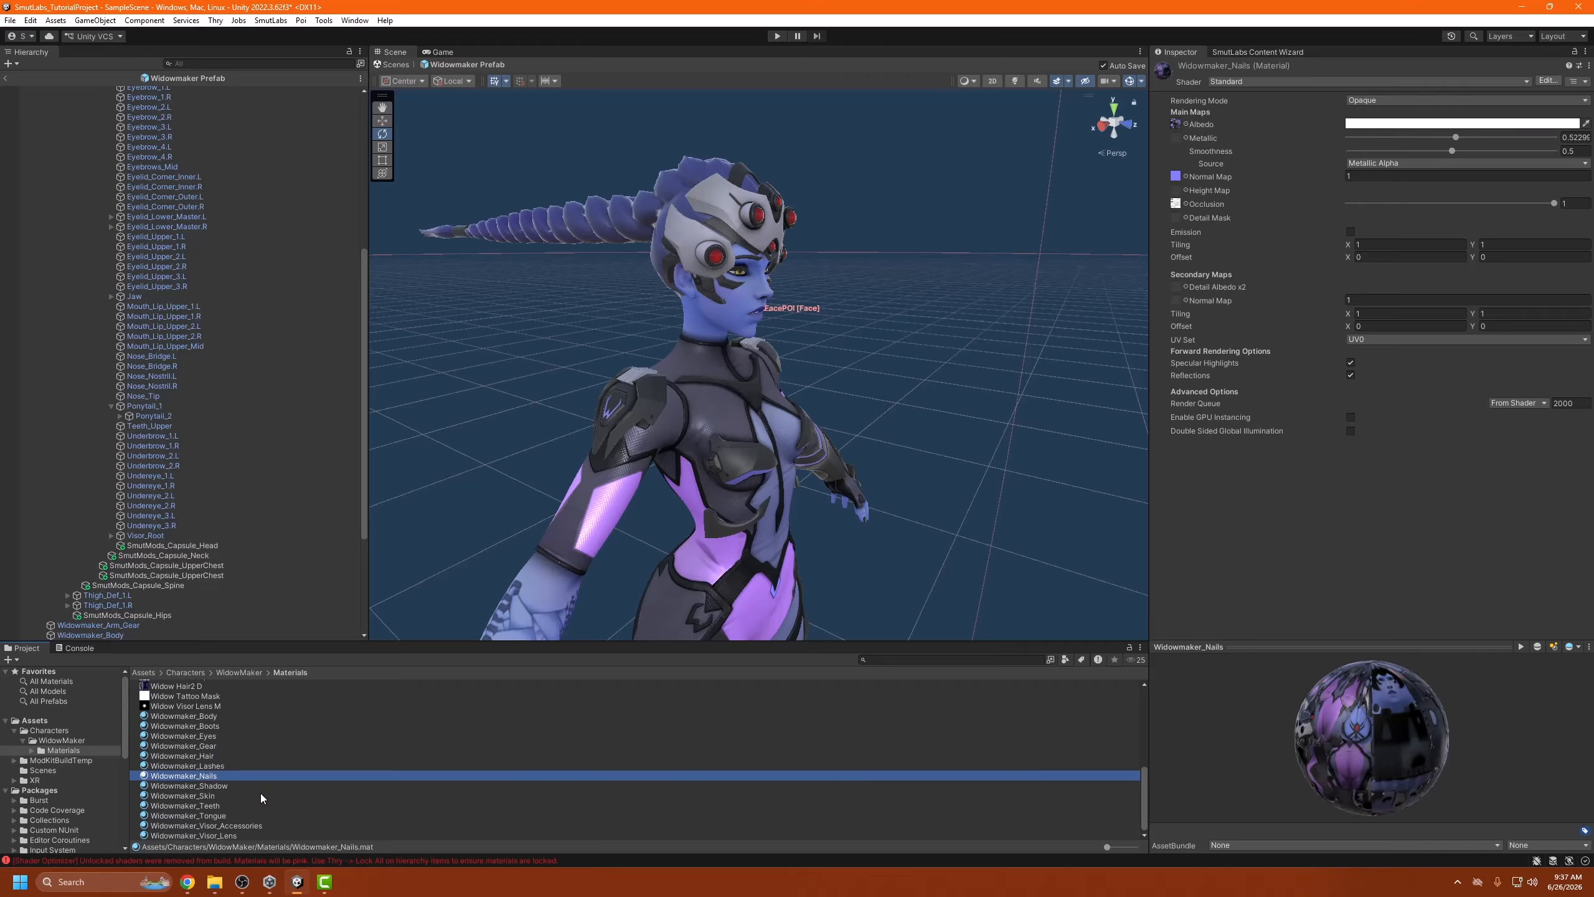
{"action": "left_click", "coordinate": [224, 786]}
{"action": "left_click", "coordinate": [205, 795]}
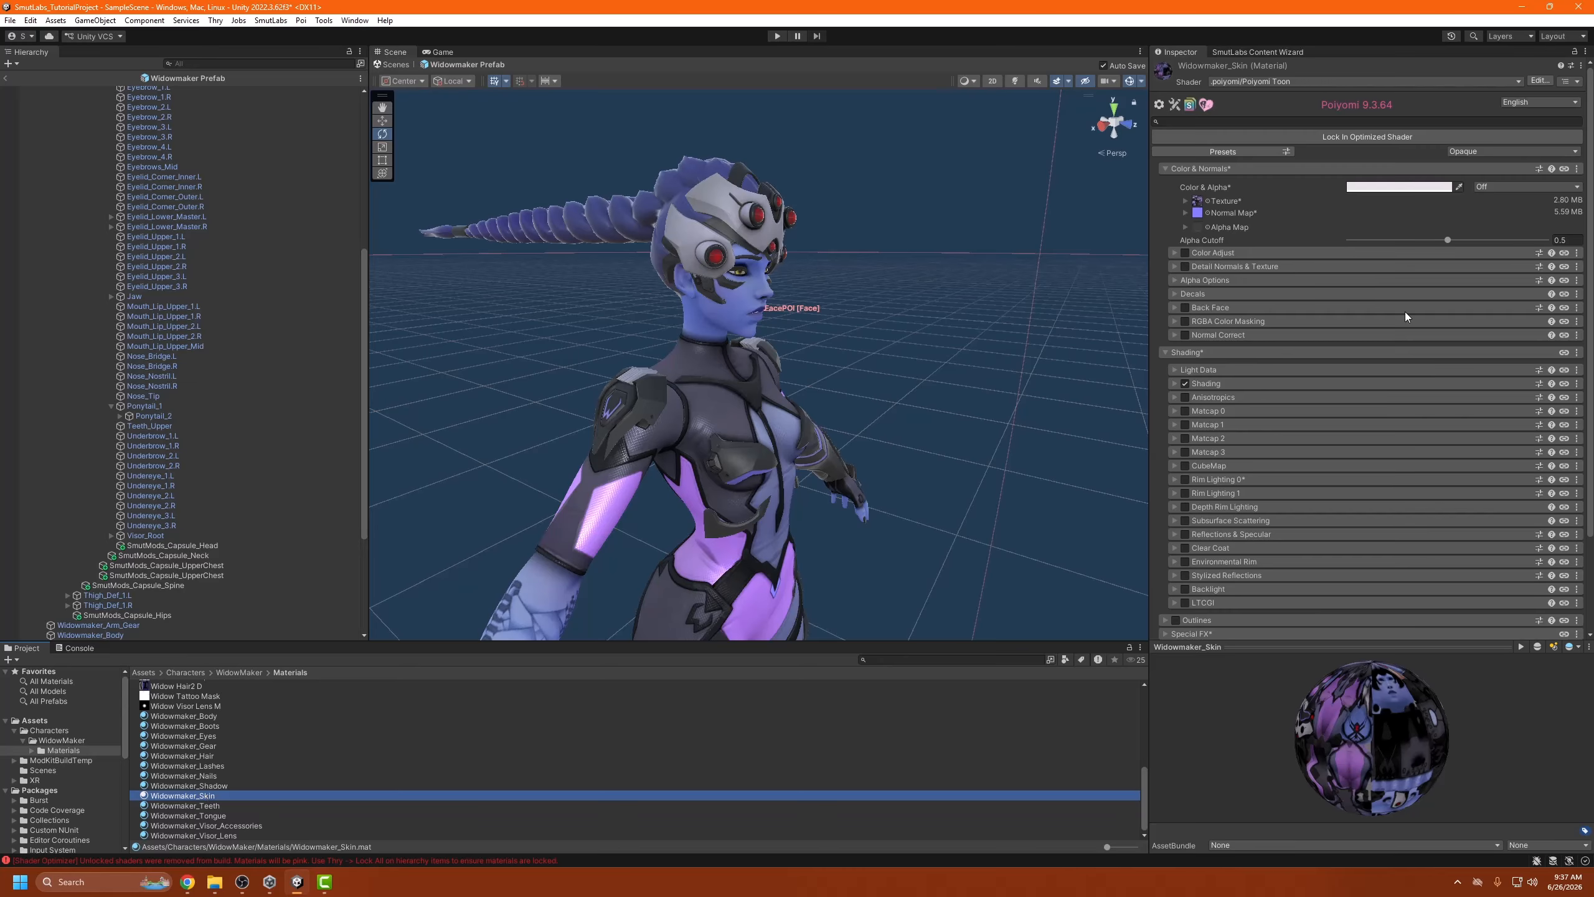
{"action": "left_click", "coordinate": [1368, 136]}
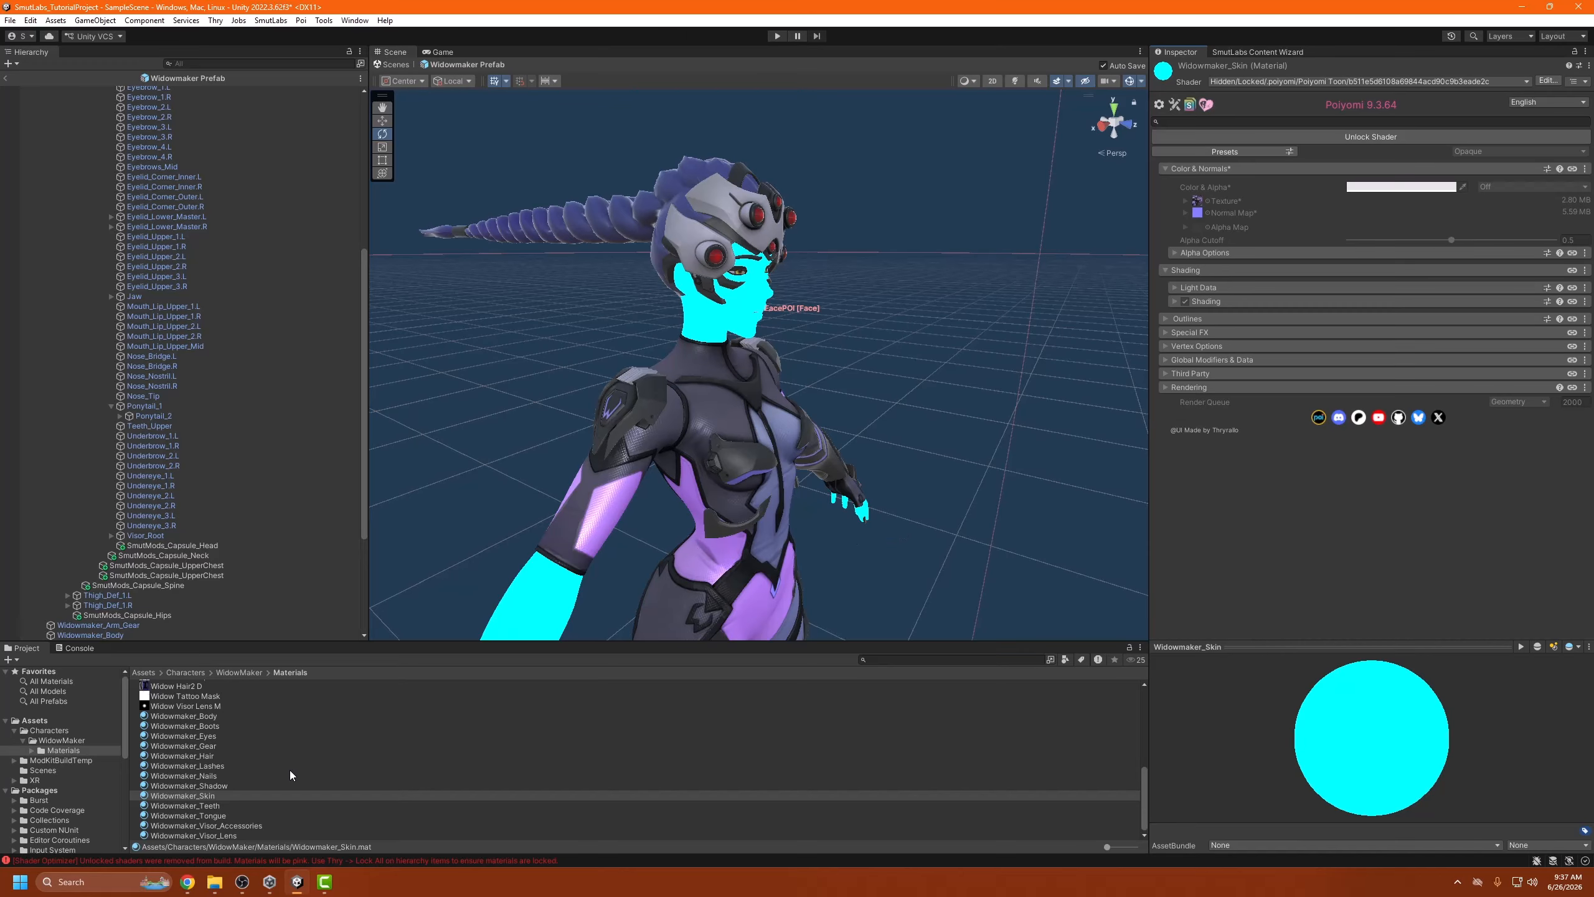
Check which shader the Widowmaker teeth, tongue and visor lens materials use.
{"action": "left_click", "coordinate": [227, 806]}
{"action": "left_click", "coordinate": [224, 815]}
{"action": "left_click", "coordinate": [223, 834]}
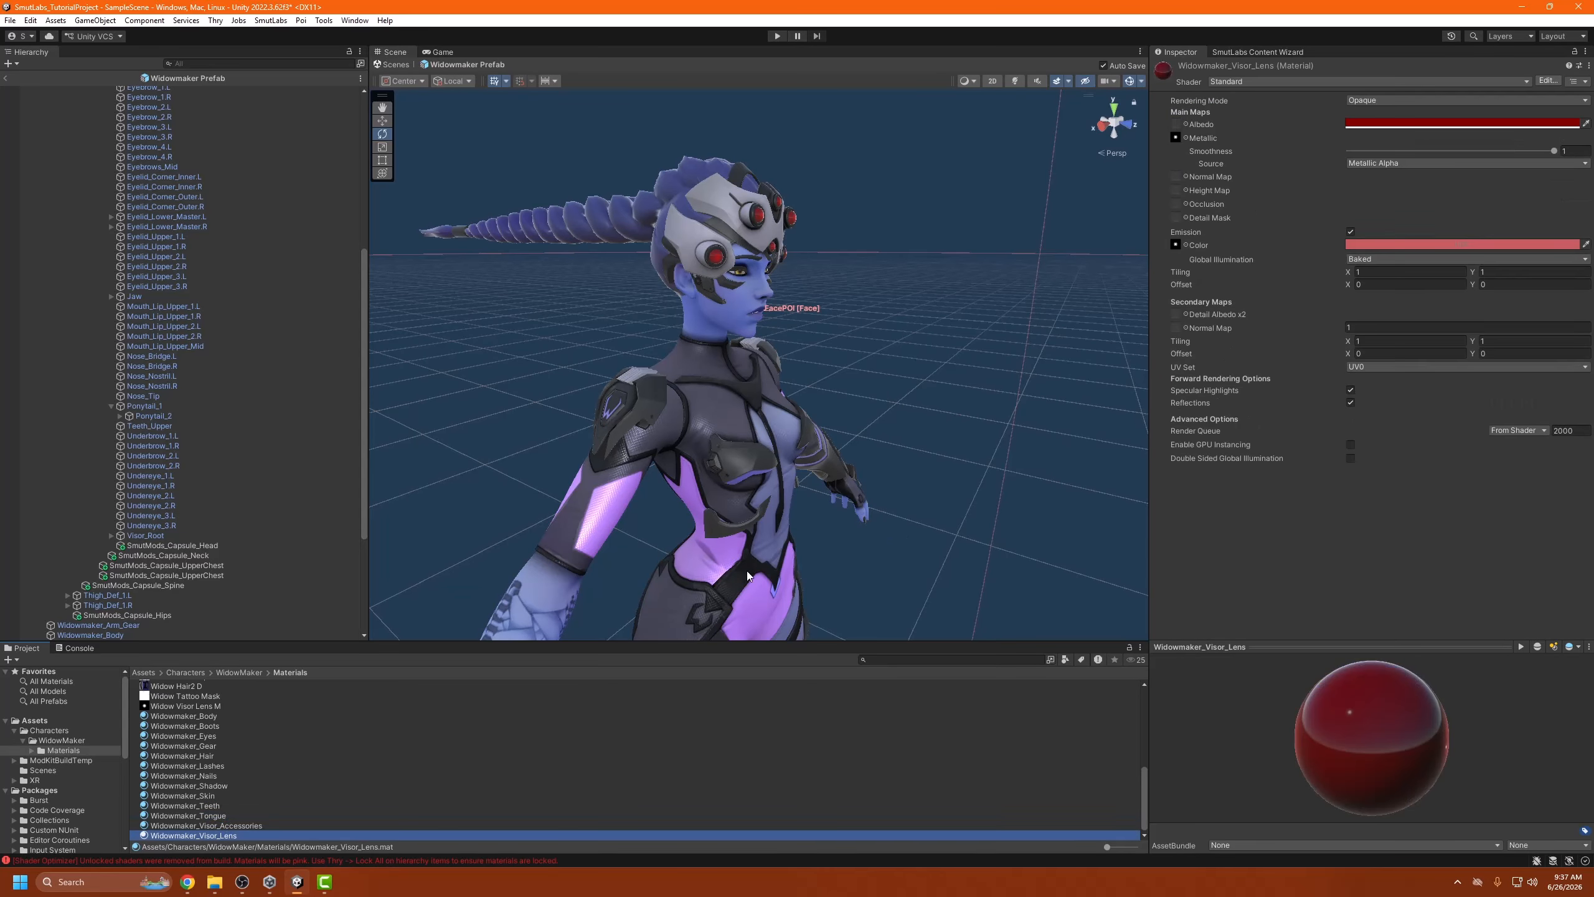
Return to the SmutLabs Content Wizard, rebuild and export the mod with the locked materials, and maximize the output folder window.
{"action": "left_click", "coordinate": [1249, 51]}
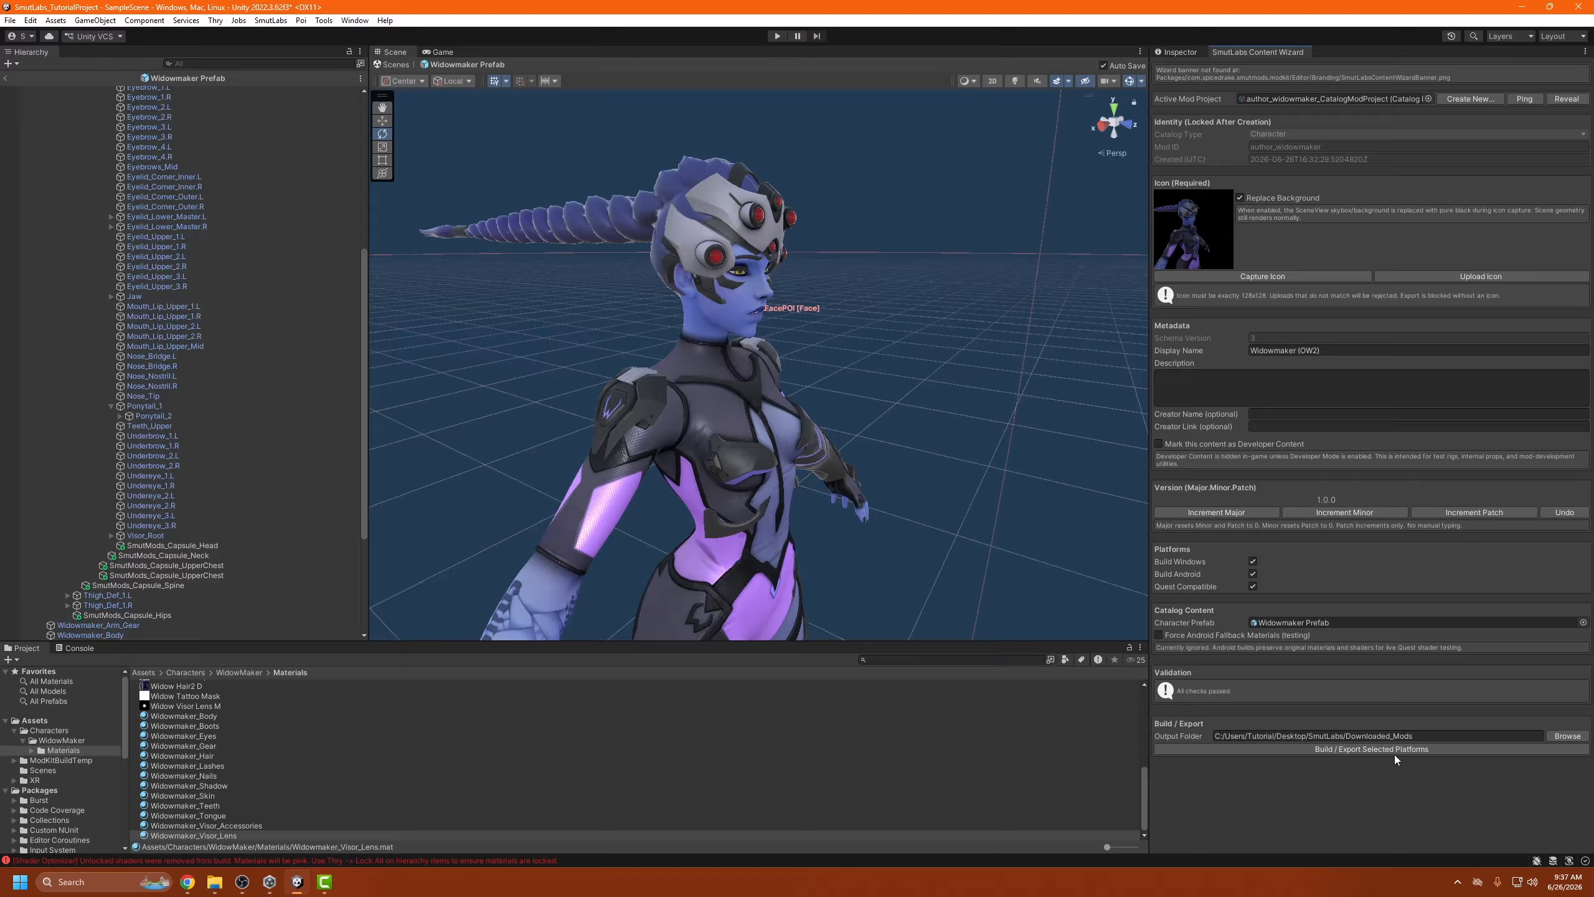
{"action": "left_click", "coordinate": [1387, 748]}
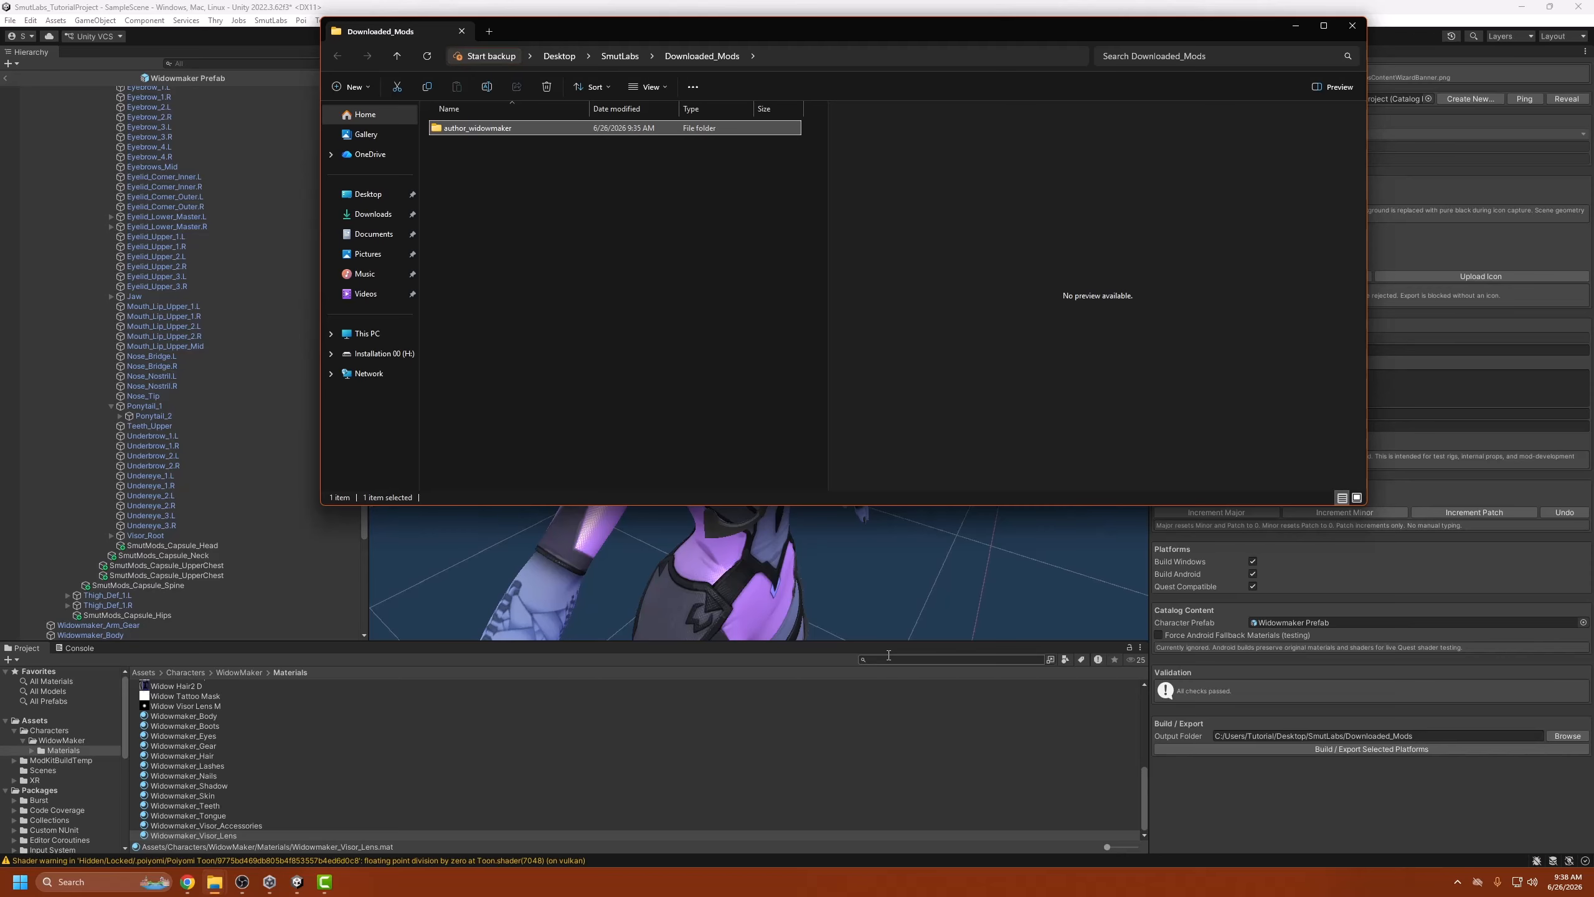
{"action": "double_click", "coordinate": [865, 28]}
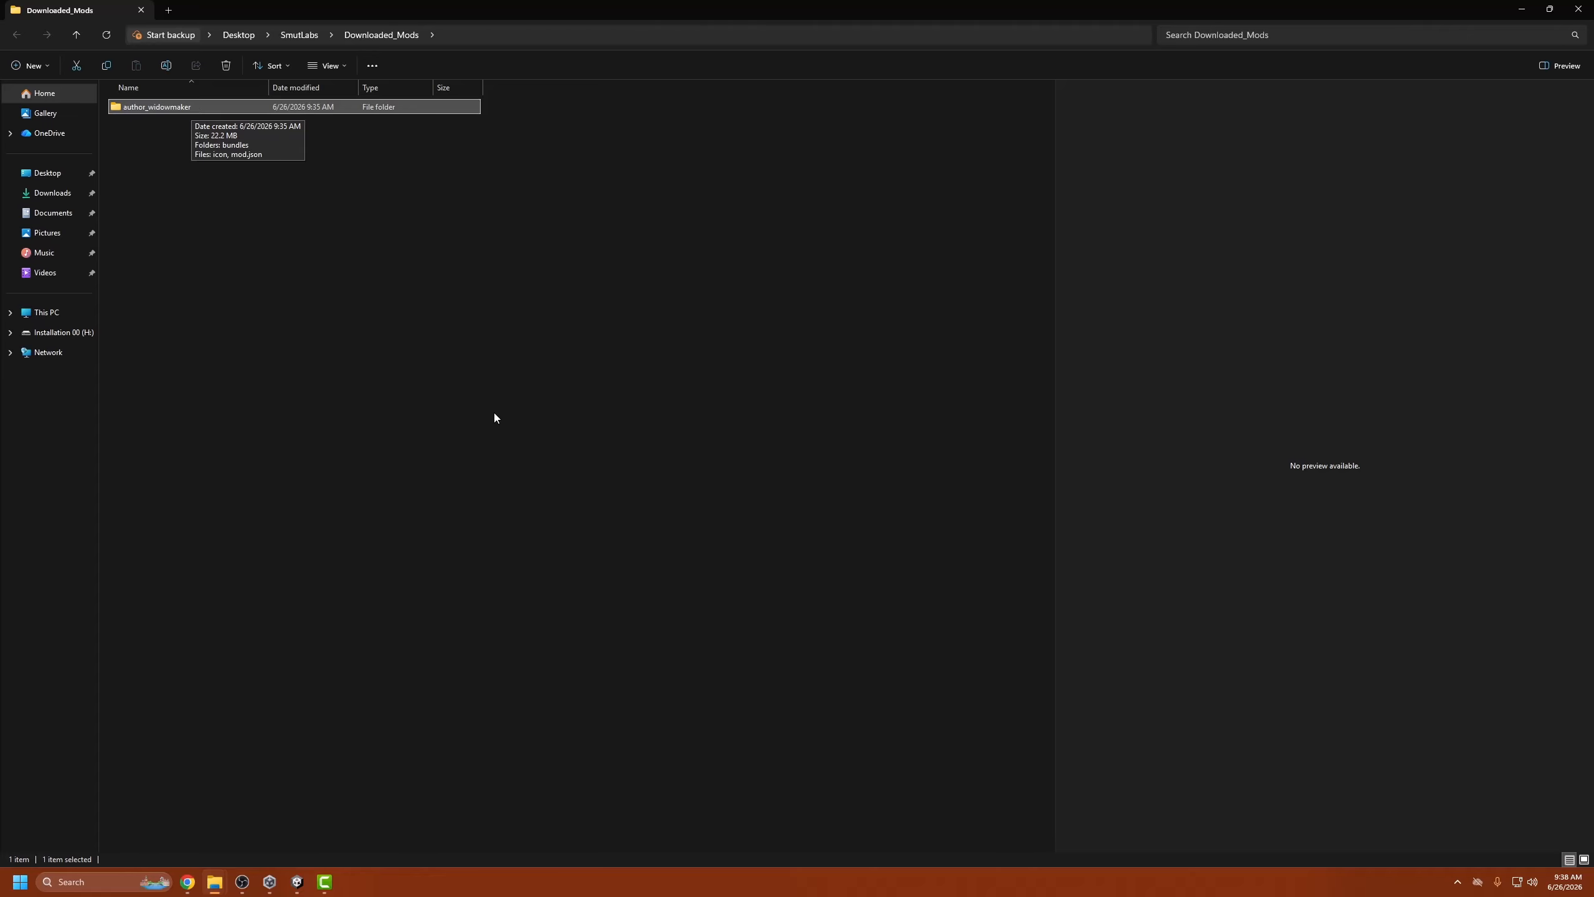
Compress the exported author_widowmaker folder into a zip file in Downloaded_Mods and select the archive.
{"action": "left_click", "coordinate": [493, 413]}
{"action": "left_click", "coordinate": [200, 108]}
{"action": "right_click", "coordinate": [200, 110]}
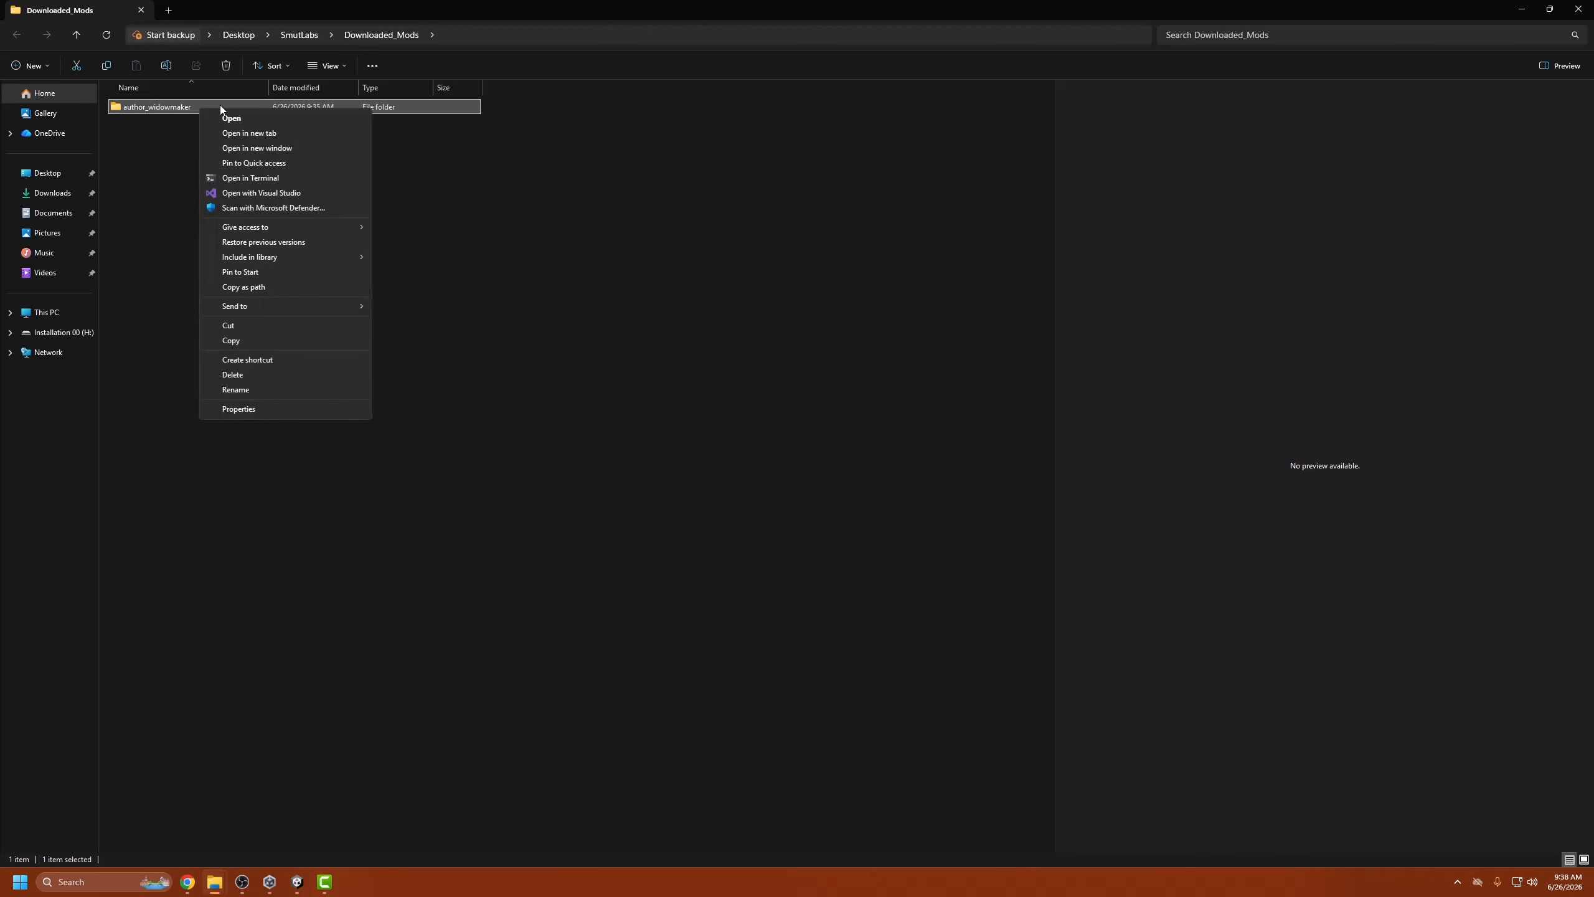
{"action": "mouse_move", "coordinate": [304, 306]}
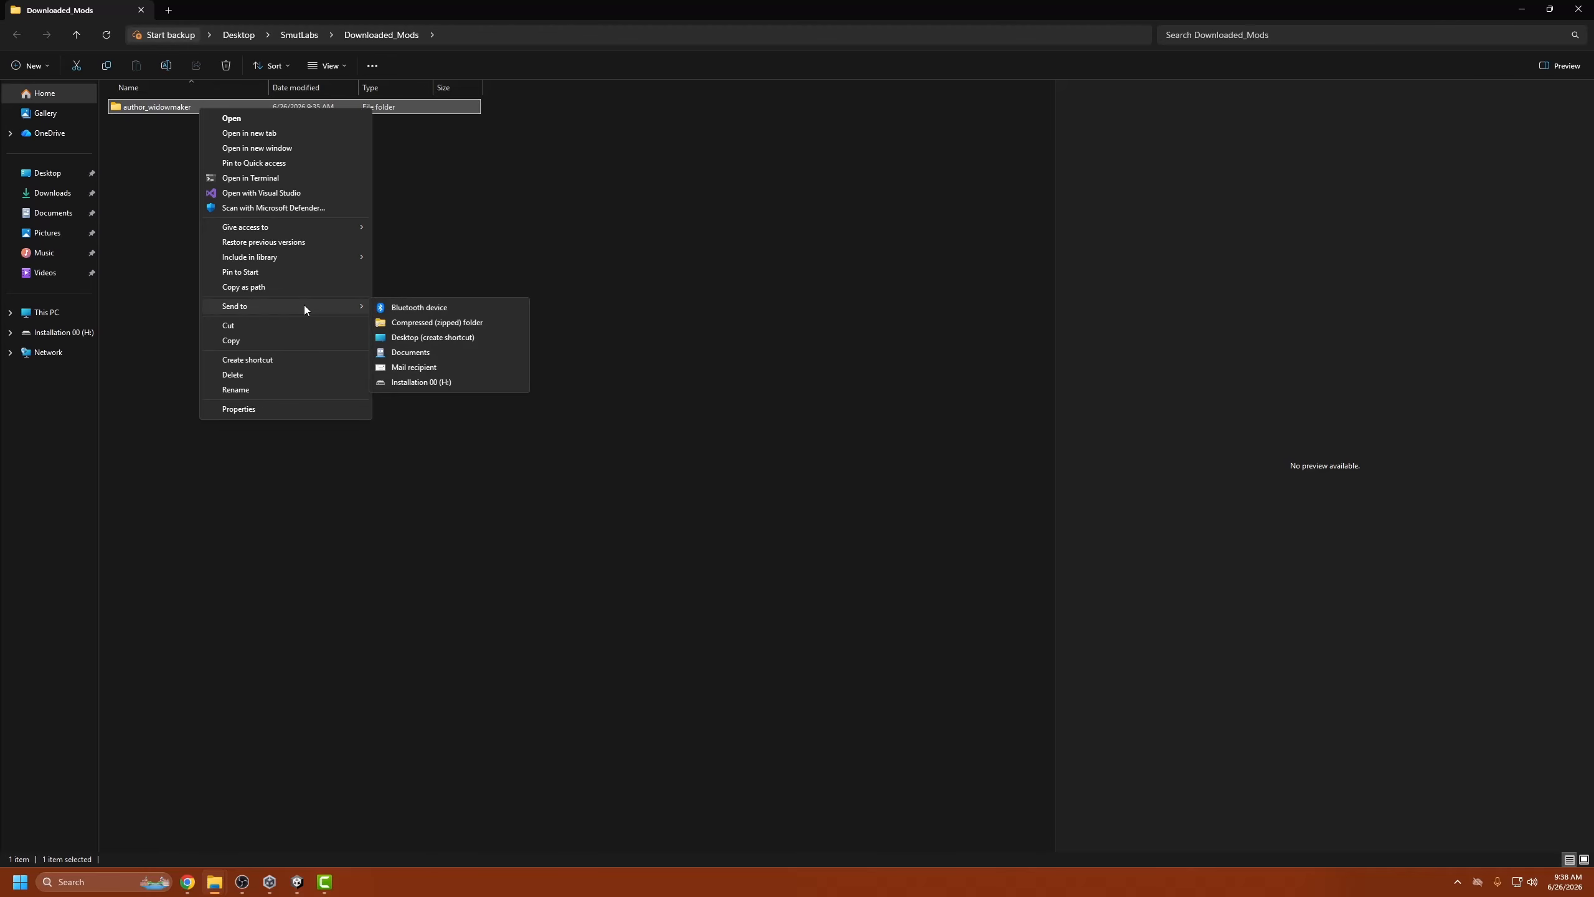
{"action": "left_click", "coordinate": [461, 324]}
{"action": "left_click", "coordinate": [505, 428]}
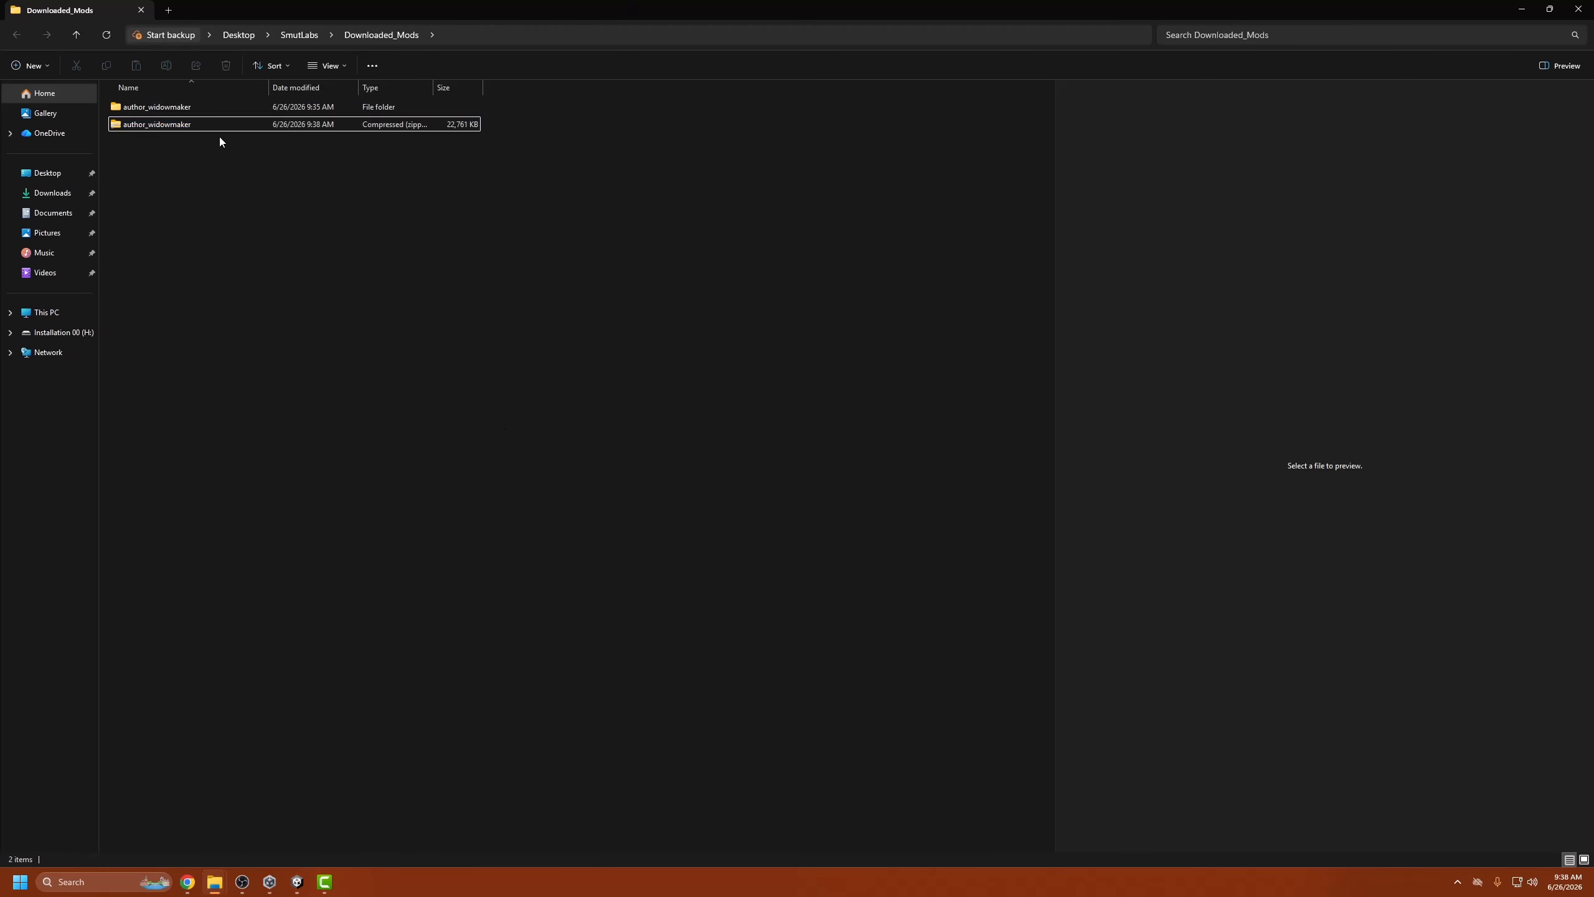
{"action": "left_click", "coordinate": [200, 124]}
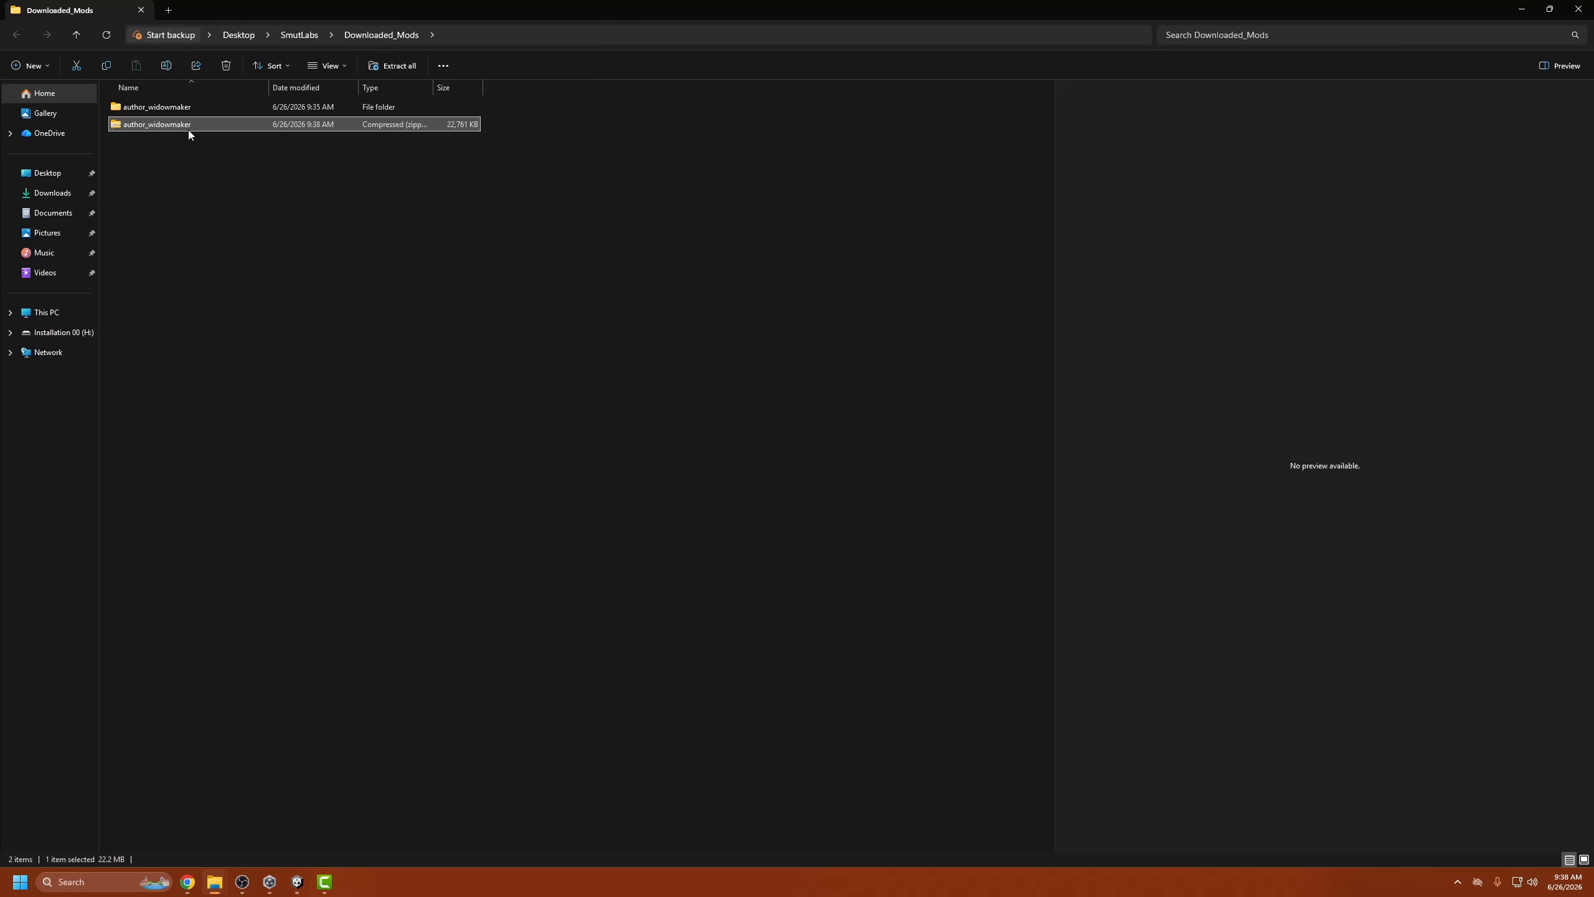